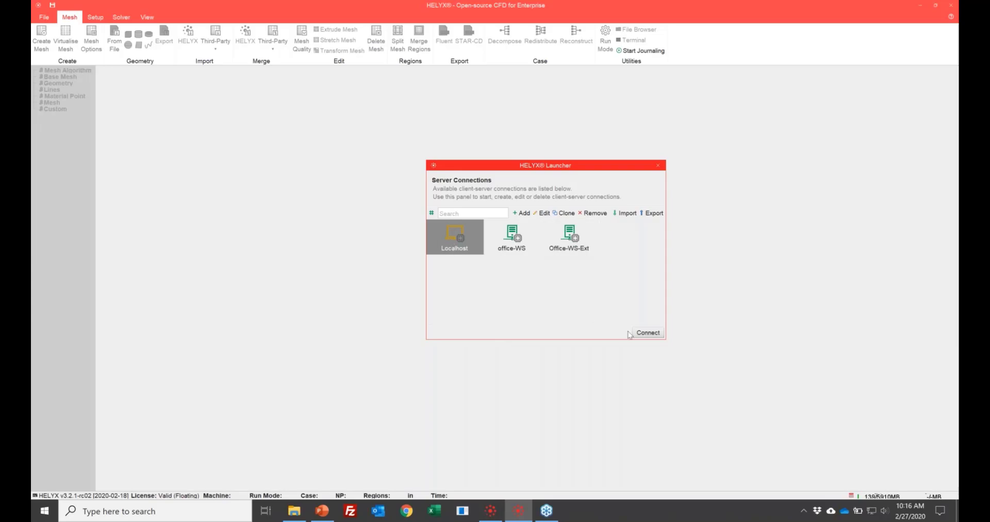
# - Connect to the Localhost machine, start a new server and dismiss the launcher without opening a case
pyautogui.click(643, 335)
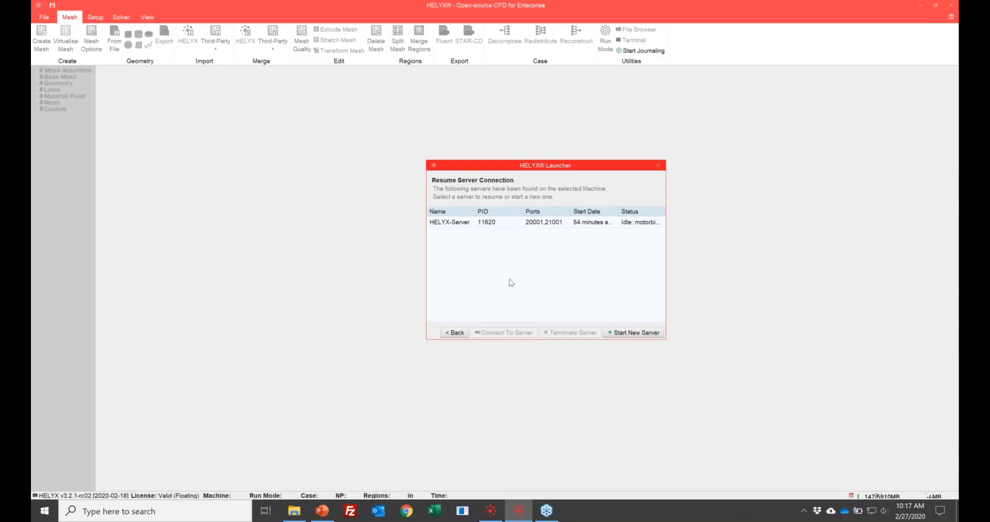
pyautogui.click(659, 334)
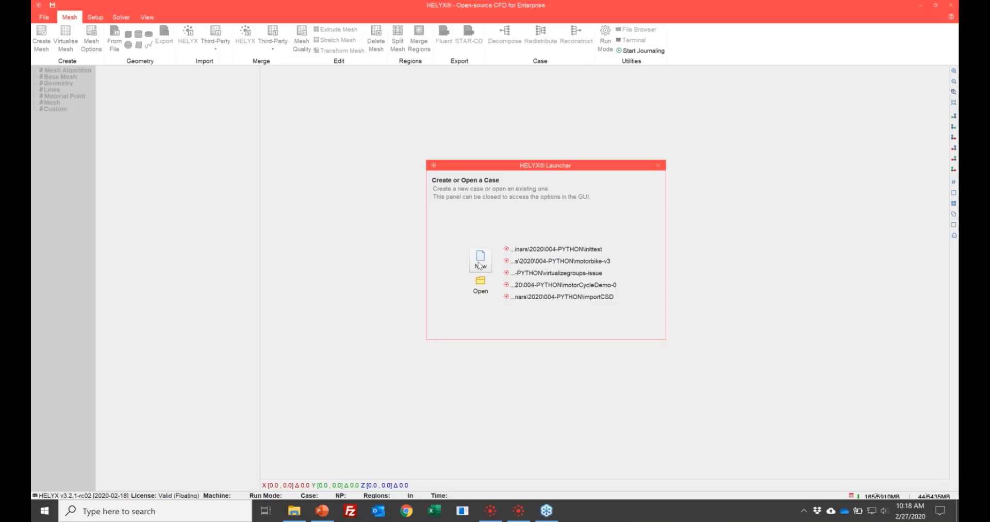
pyautogui.click(659, 165)
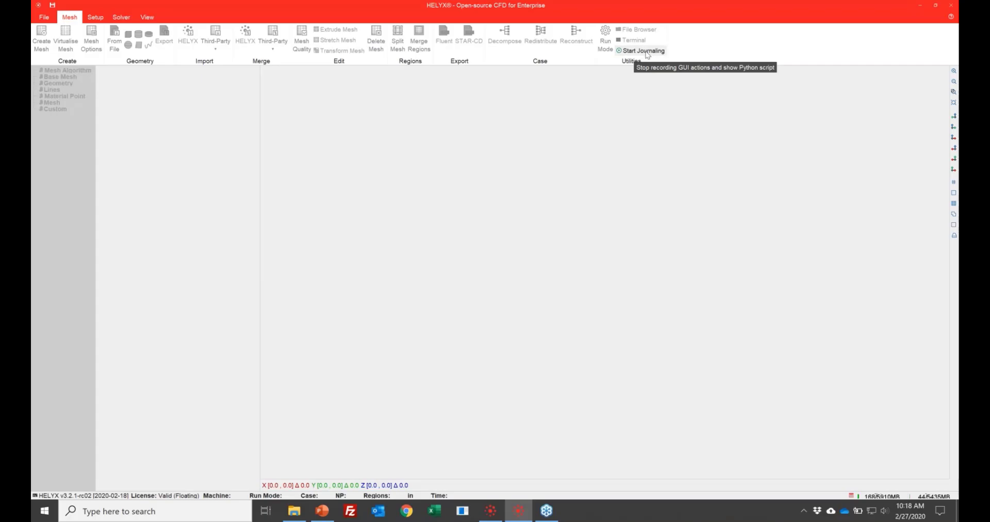
# - Start journaling with the Python script saved on the Desktop as myMacro-v1.py
pyautogui.click(646, 52)
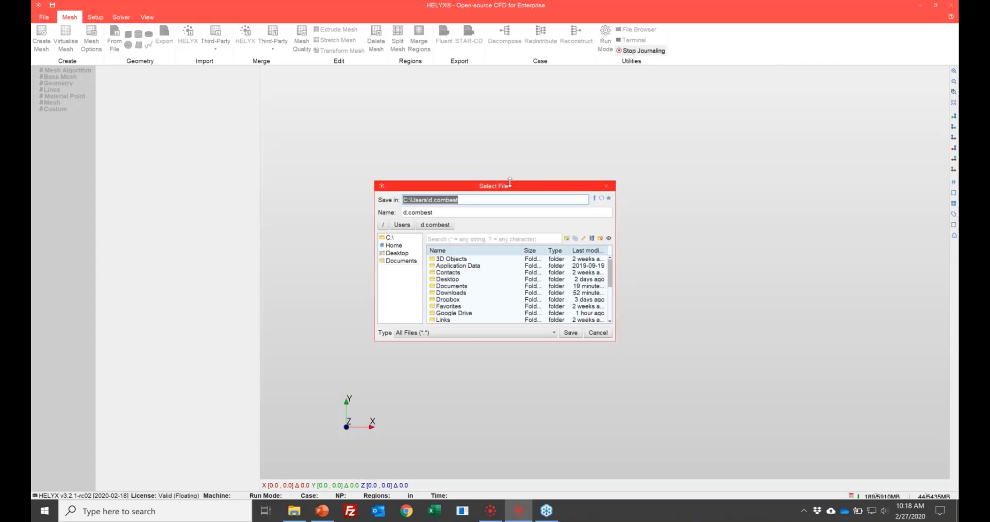
pyautogui.moveTo(510, 181); pyautogui.dragTo(511, 151)
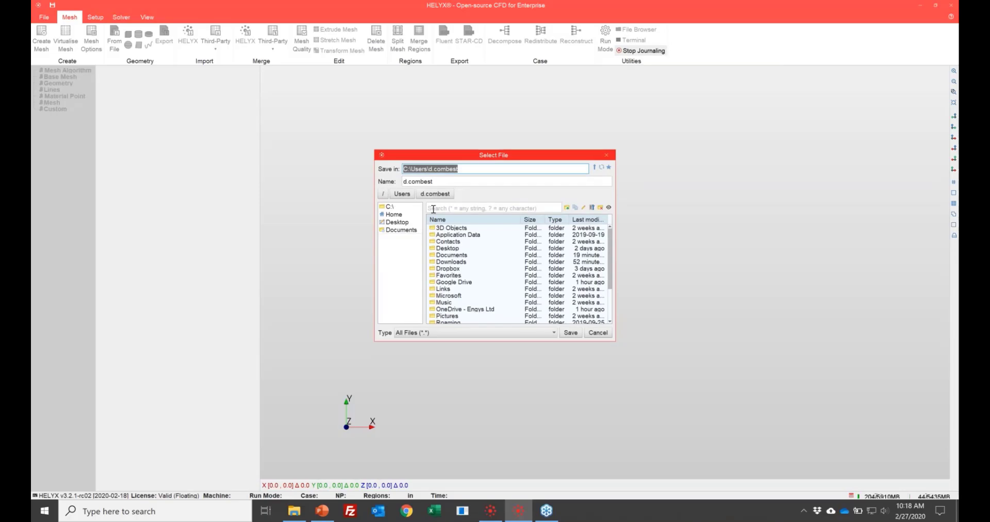
pyautogui.click(402, 222)
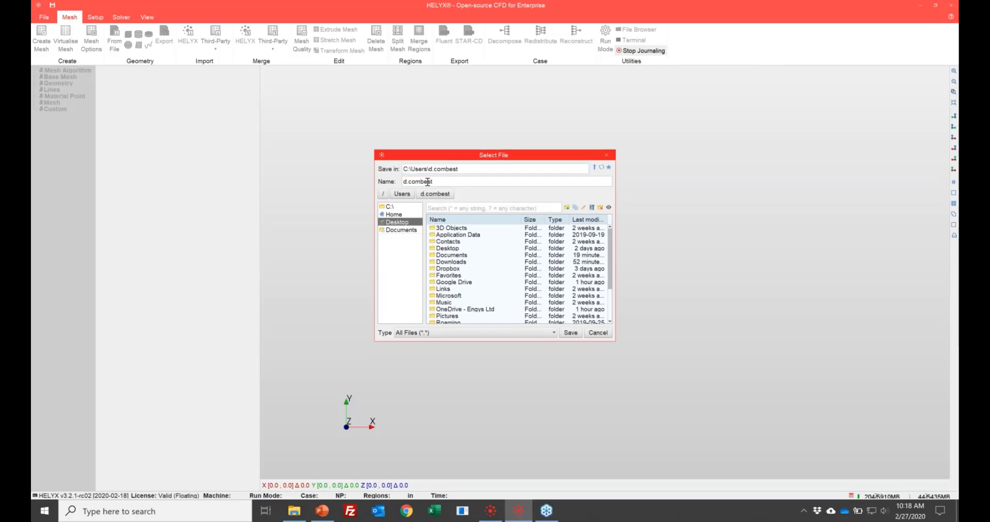
pyautogui.tripleClick(454, 183)
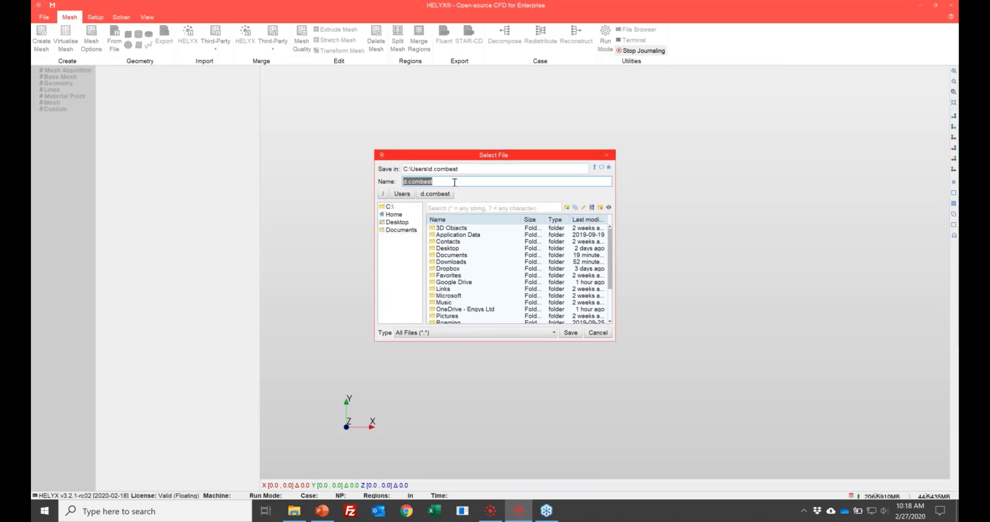
pyautogui.click(397, 226)
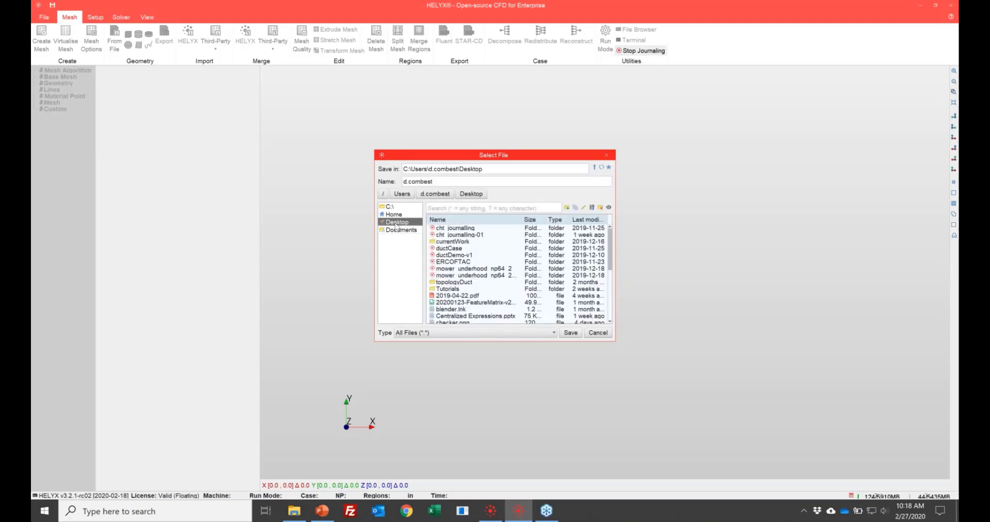
pyautogui.tripleClick(448, 179)
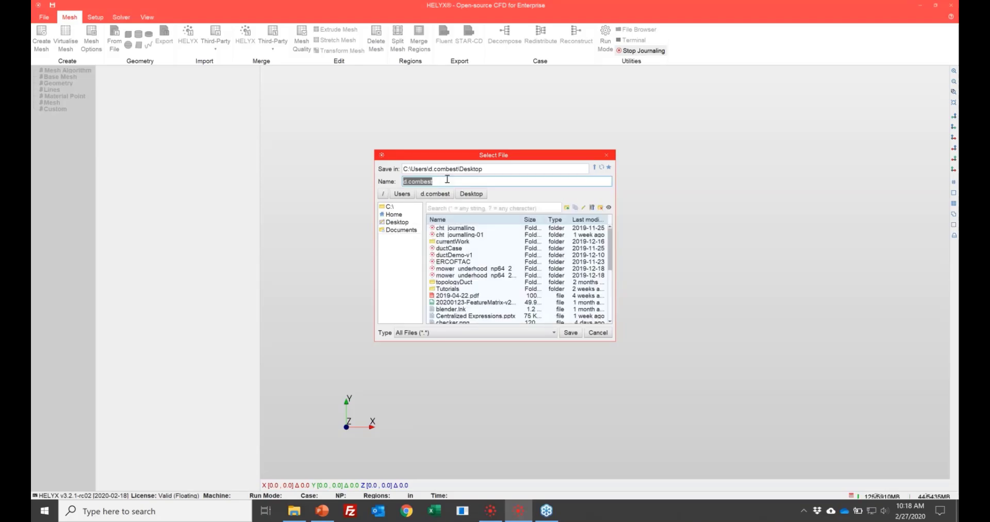
pyautogui.write('myMacro.py')
pyautogui.scroll(-5, 486, 265)
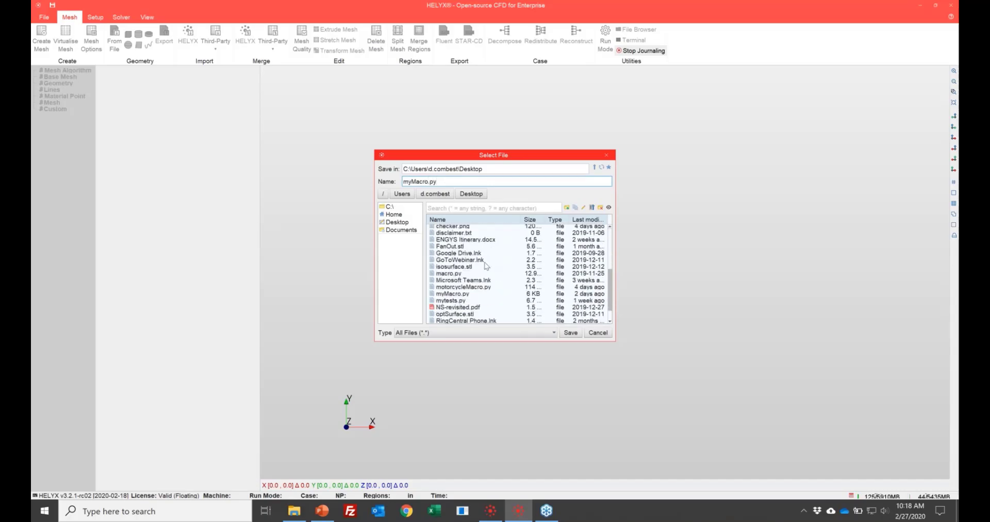
pyautogui.click(429, 181)
pyautogui.write('-v1')
pyautogui.click(572, 333)
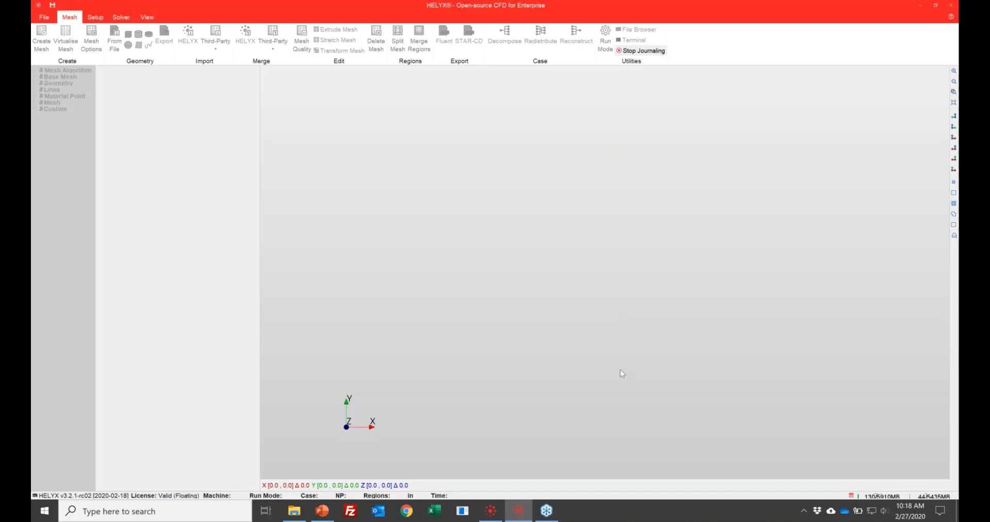
# - Switch to File Explorer and open myMacro-v1.py from the Desktop in Notepad++ to view its recorded code
pyautogui.click(295, 512)
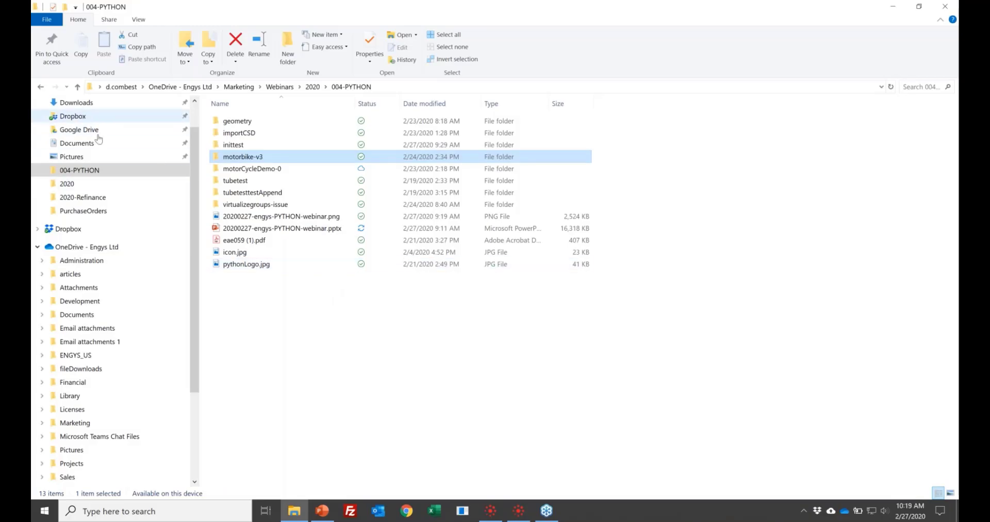
pyautogui.scroll(1, 100, 144)
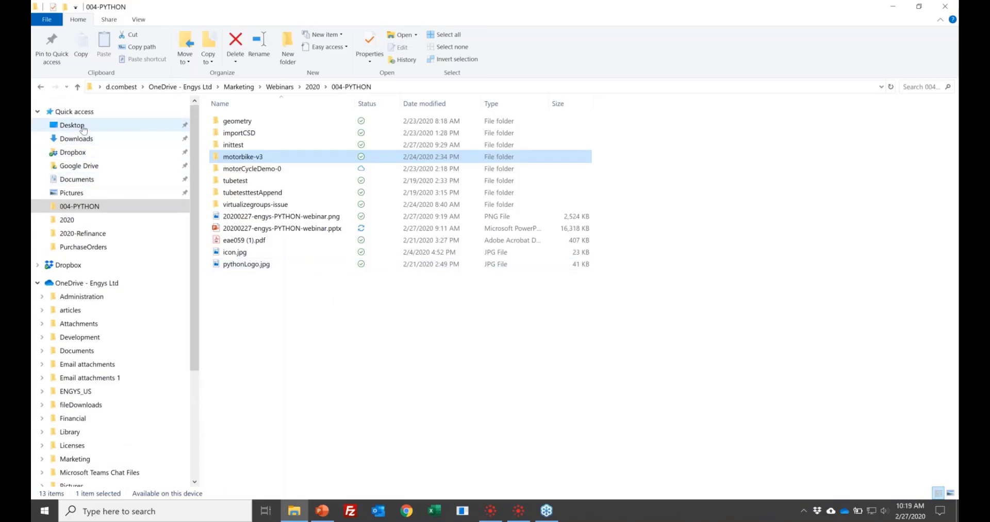
pyautogui.click(72, 125)
pyautogui.scroll(-1, 285, 253)
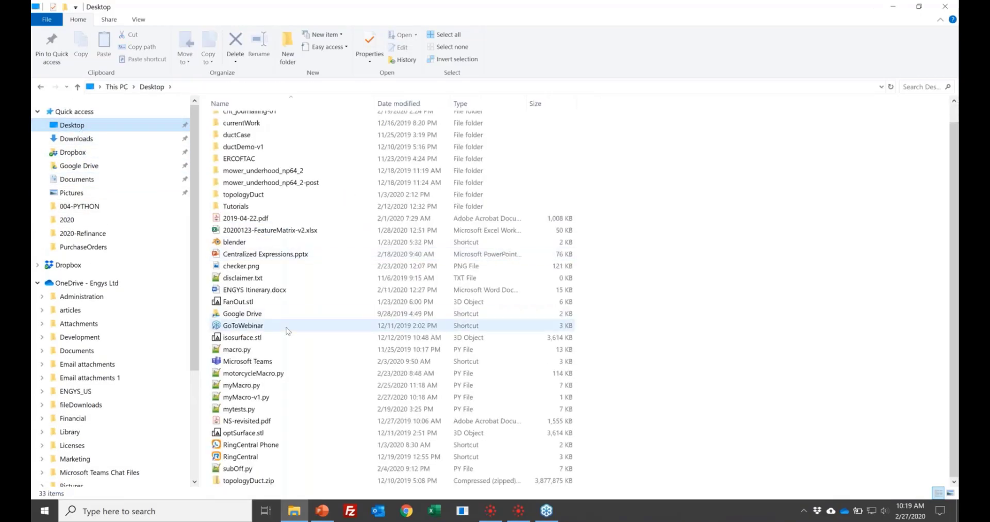
pyautogui.rightClick(270, 399)
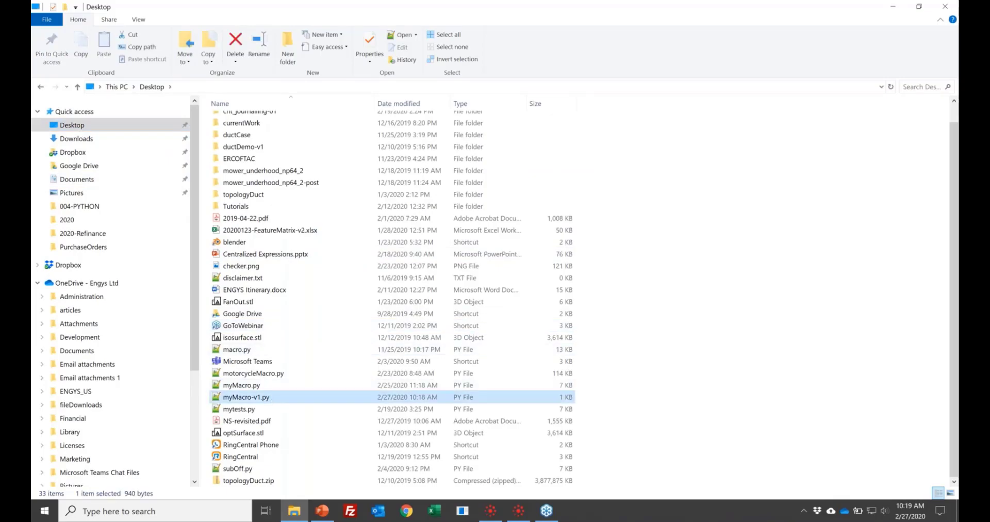
pyautogui.click(318, 182)
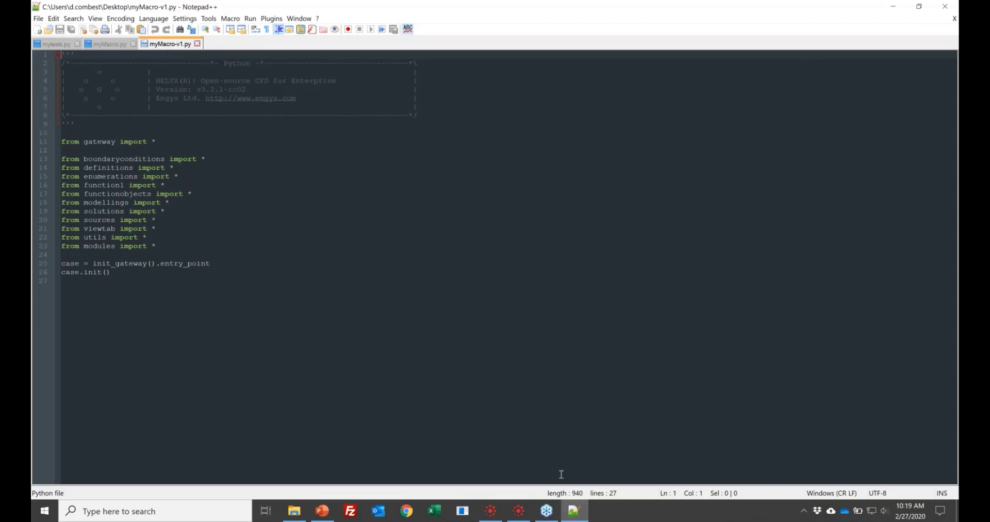
# - Switch back to HELYX and begin a new case named motorbike-v4 in the 004-PYTHON folder
pyautogui.click(519, 511)
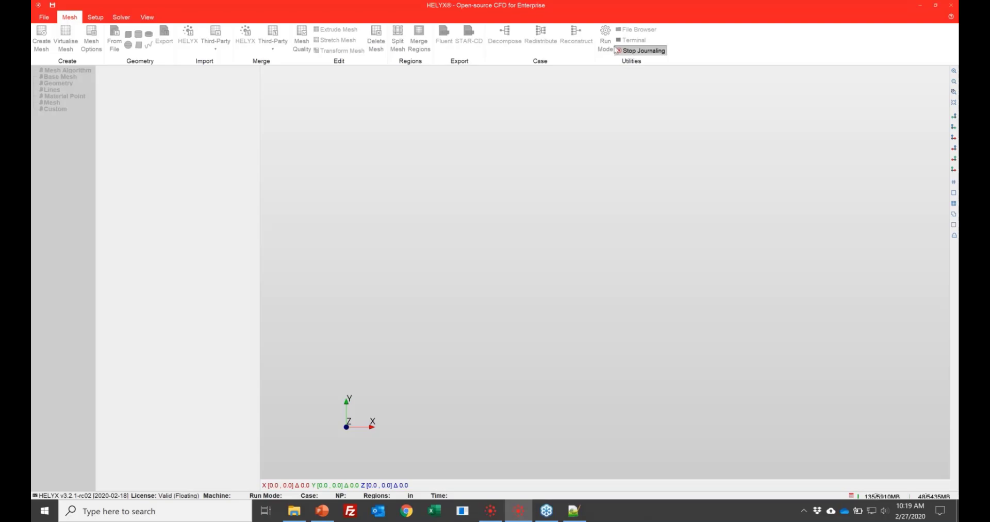
pyautogui.click(44, 17)
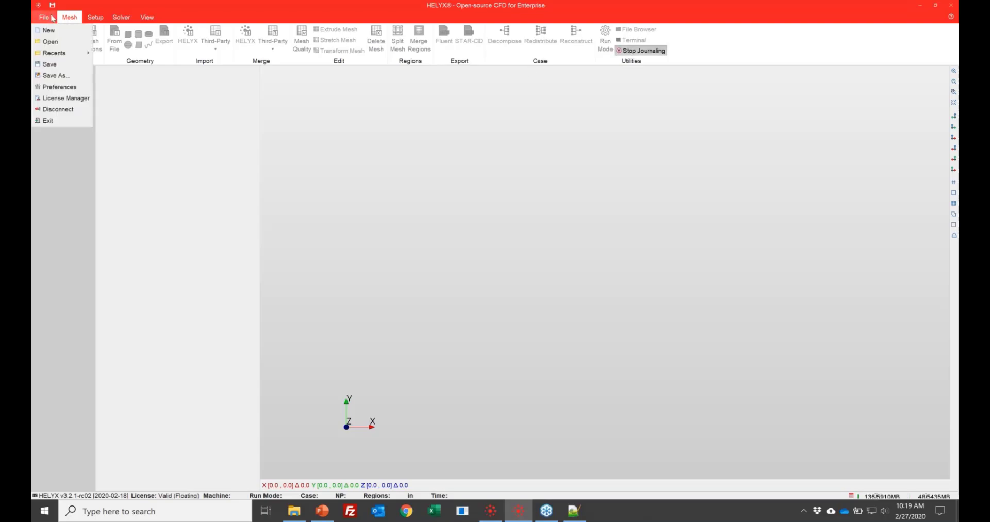
pyautogui.click(49, 30)
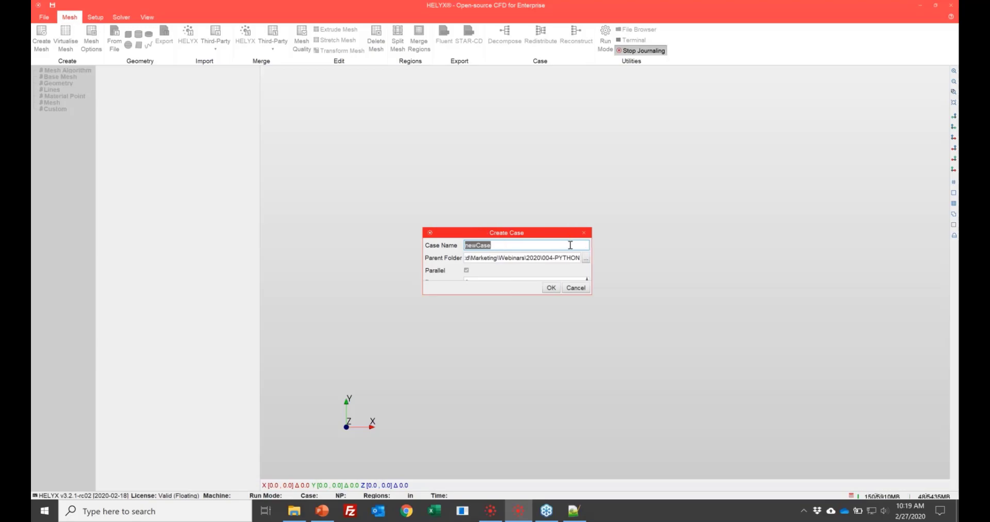
pyautogui.click(569, 246)
pyautogui.press('BackSpace')
pyautogui.press('BackSpace')
pyautogui.press('BackSpace')
pyautogui.press('BackSpace')
pyautogui.press('BackSpace')
pyautogui.press('BackSpace')
pyautogui.press('BackSpace')
pyautogui.write('motorbike-v4')
pyautogui.moveTo(556, 229); pyautogui.dragTo(550, 183)
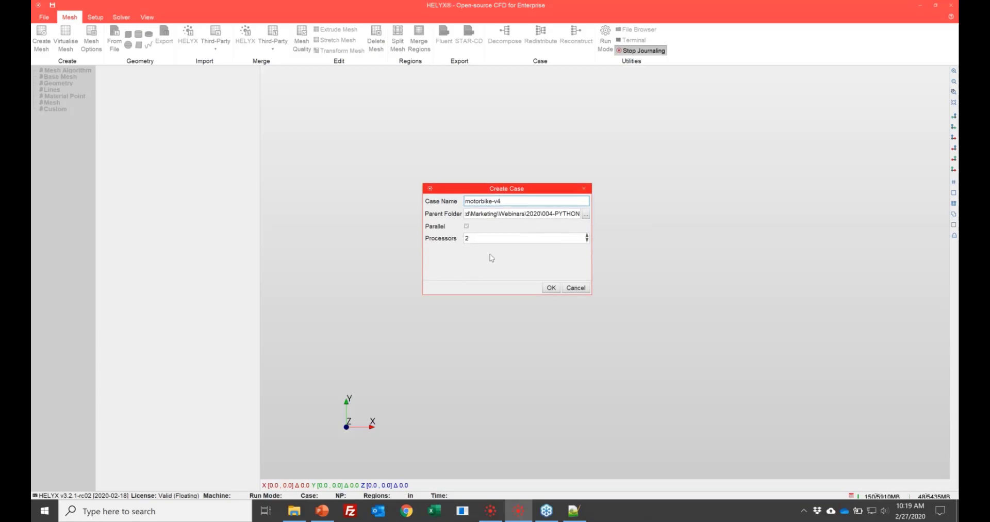
# - Set the new parallel case to 16 processors and create it
pyautogui.doubleClick(486, 239)
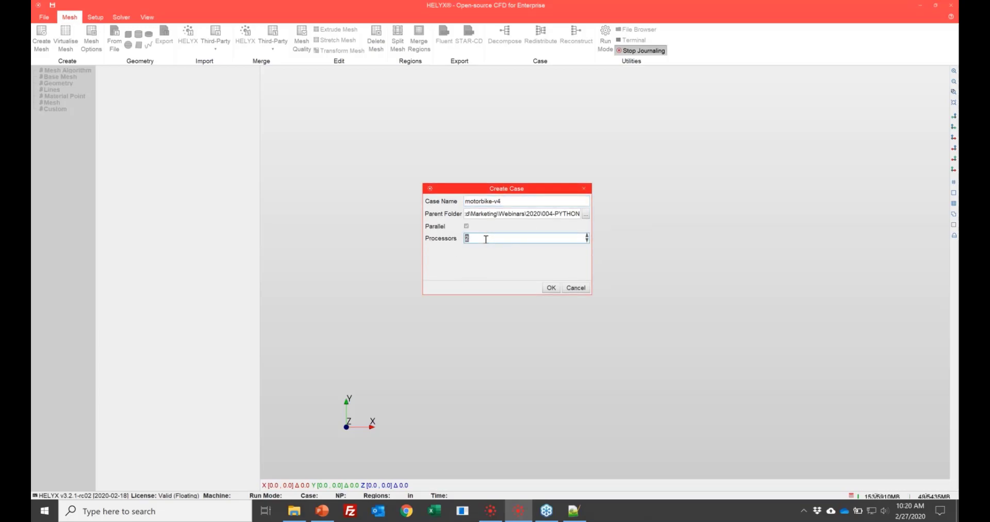
pyautogui.write('16')
pyautogui.click(551, 288)
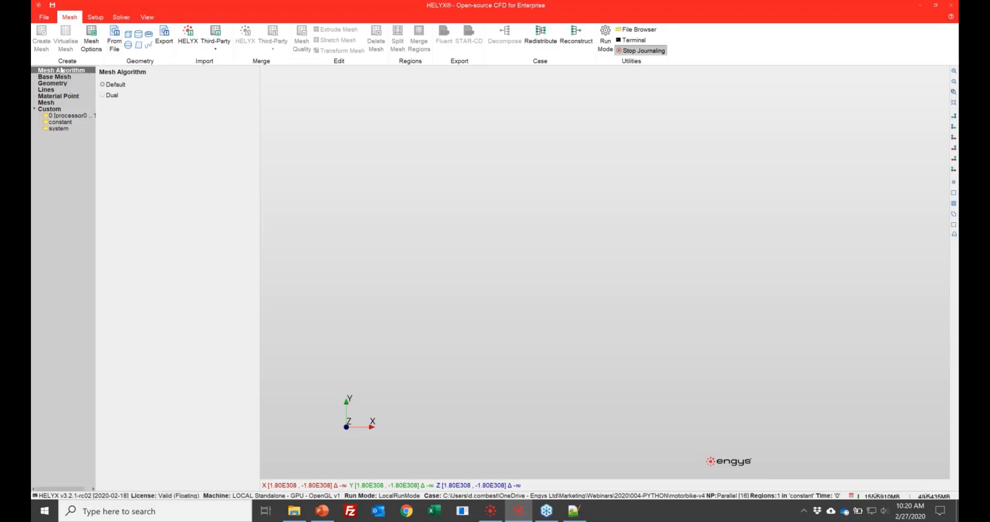
# - Select the Dual mesh algorithm and set the base mesh type to User Defined
pyautogui.click(112, 96)
pyautogui.click(66, 77)
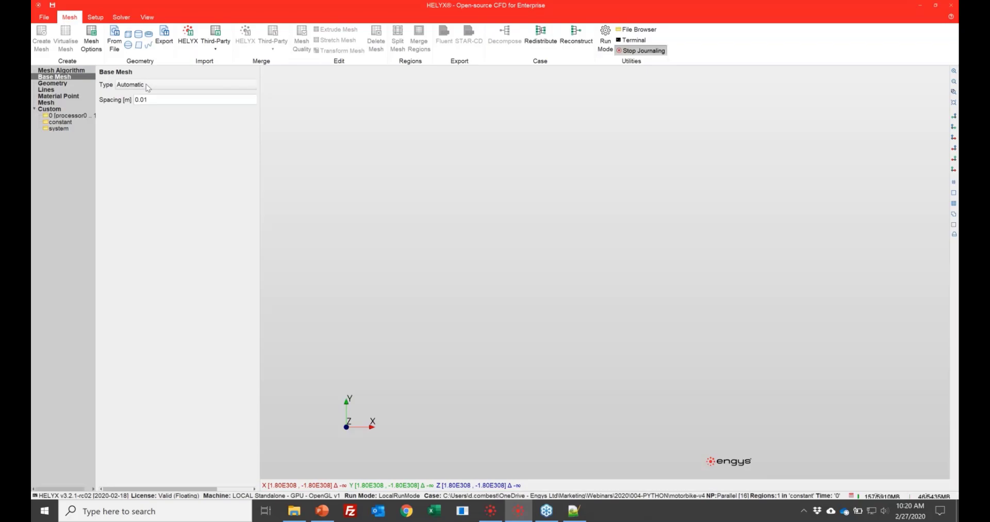
pyautogui.click(148, 88)
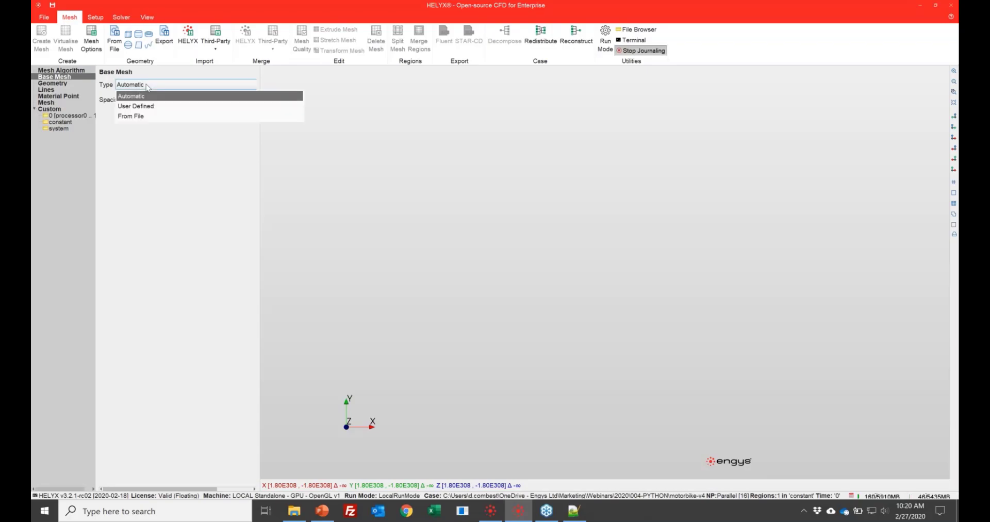
pyautogui.click(148, 88)
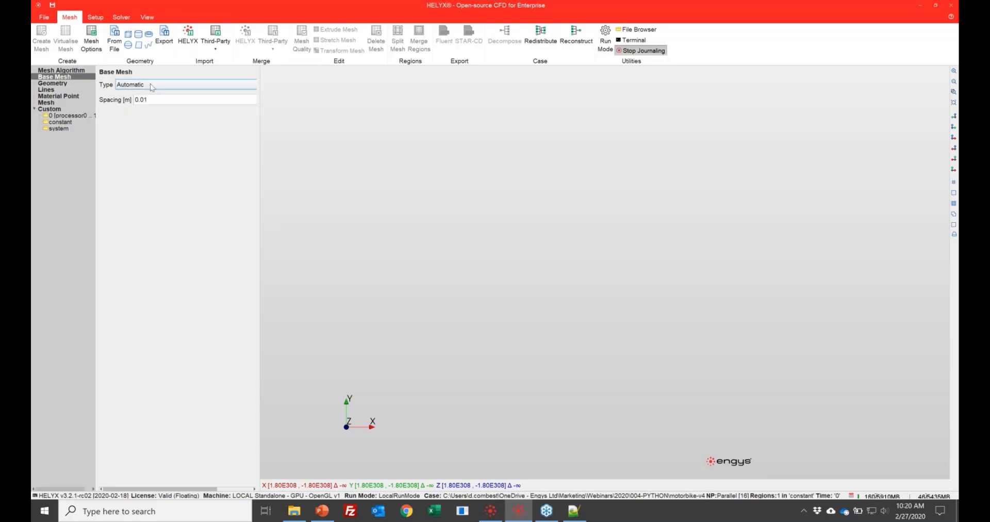
pyautogui.click(150, 85)
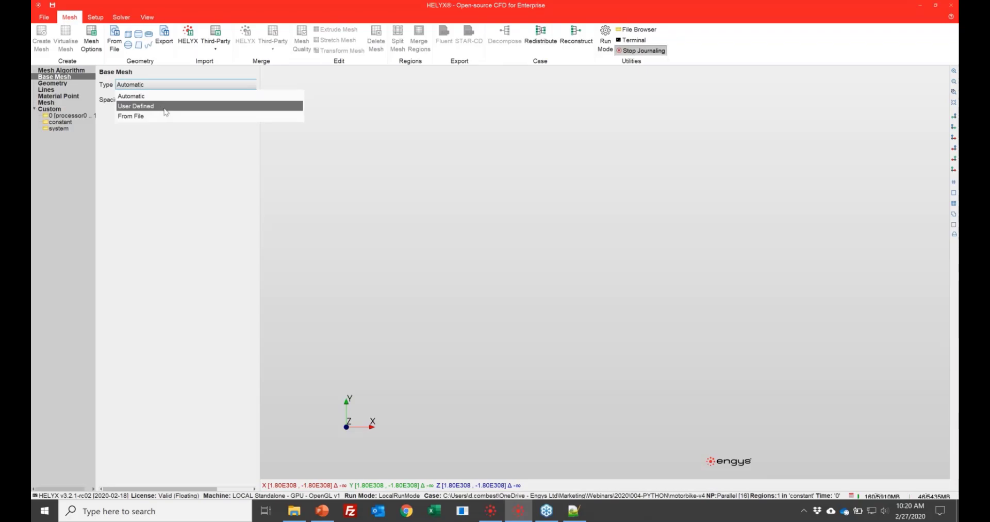
pyautogui.click(162, 107)
# - Set the base mesh minimum coordinates to X -5, Y -4 and Z 0 m
pyautogui.doubleClick(154, 111)
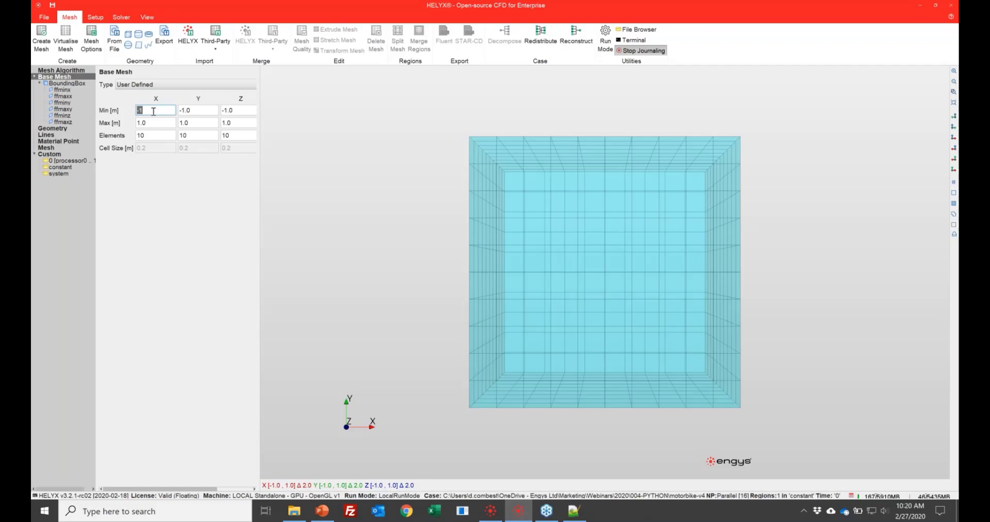
pyautogui.write('-5')
pyautogui.press('Tab')
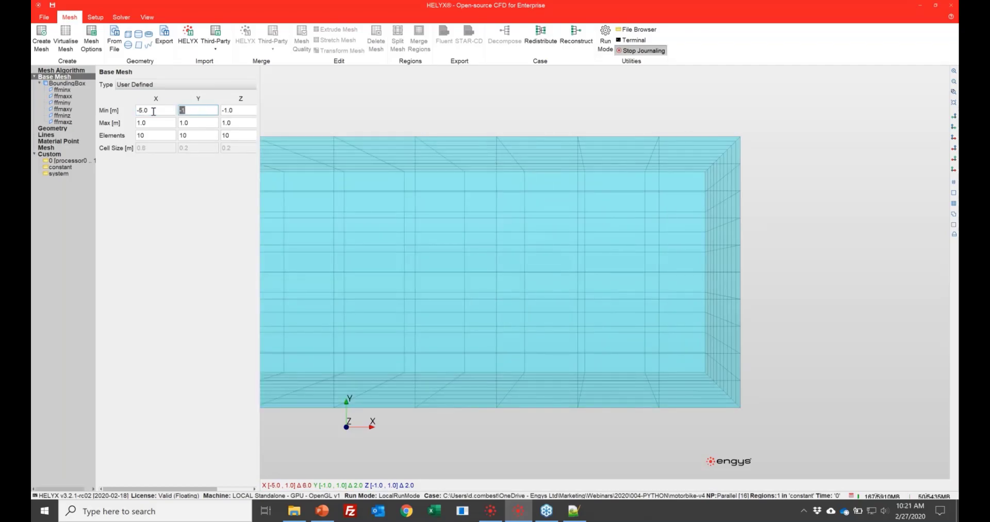
pyautogui.write('-4')
pyautogui.press('Tab')
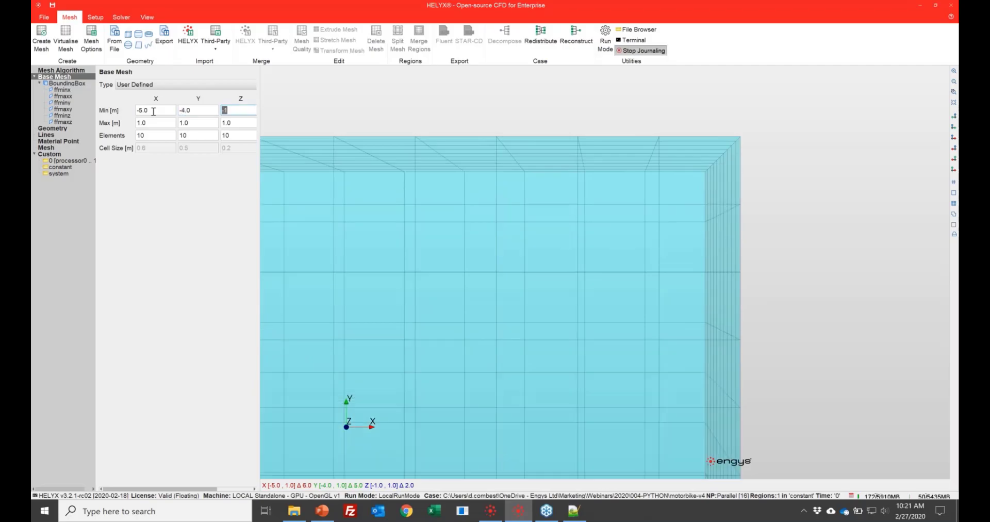
pyautogui.write('0')
pyautogui.press('Return')
pyautogui.press('Tab')
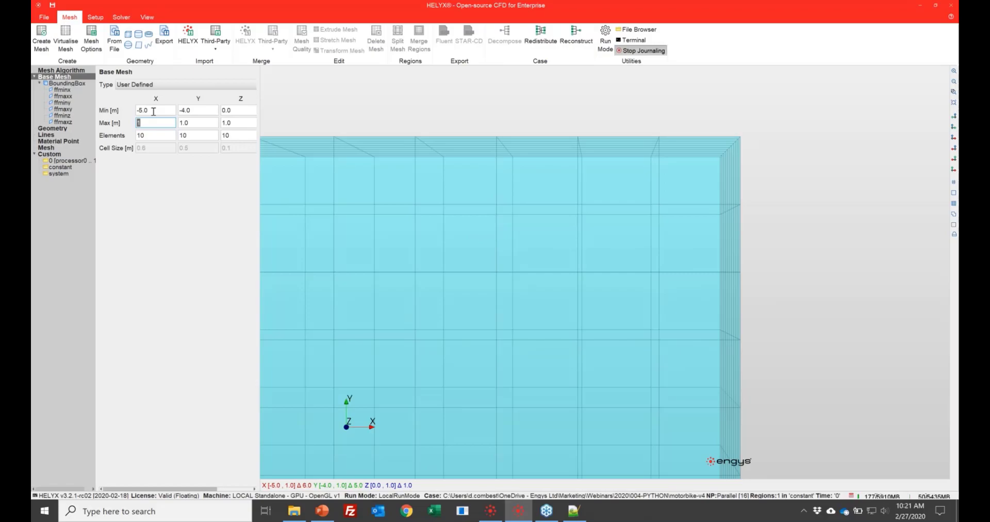
# - Set the base mesh maximum coordinates to X 15, Y 4 and Z 8 m
pyautogui.write('15')
pyautogui.press('Tab')
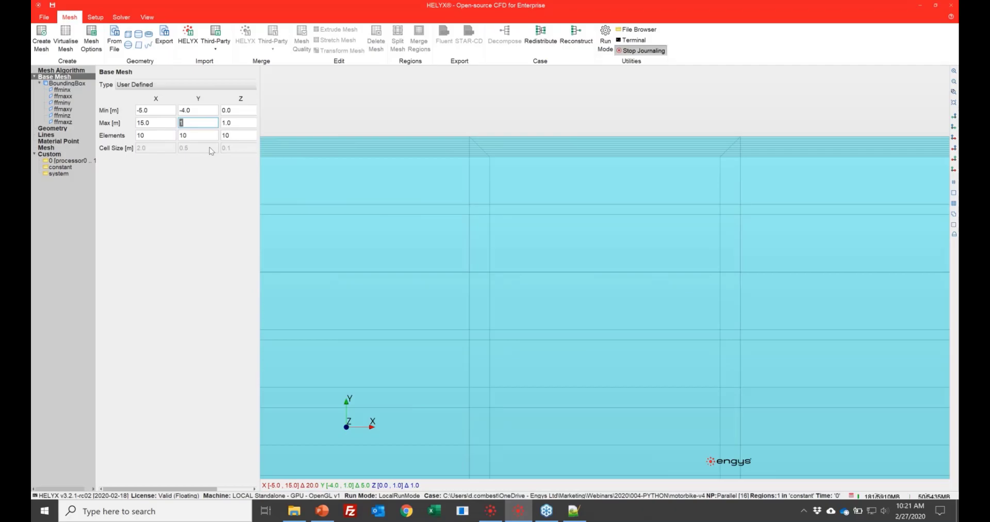
pyautogui.write('4')
pyautogui.press('Tab')
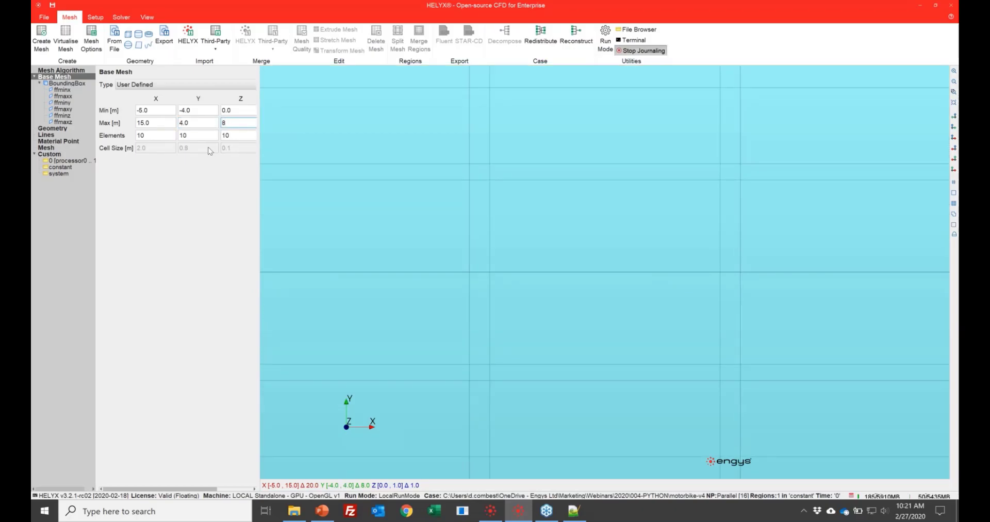
pyautogui.press('Tab')
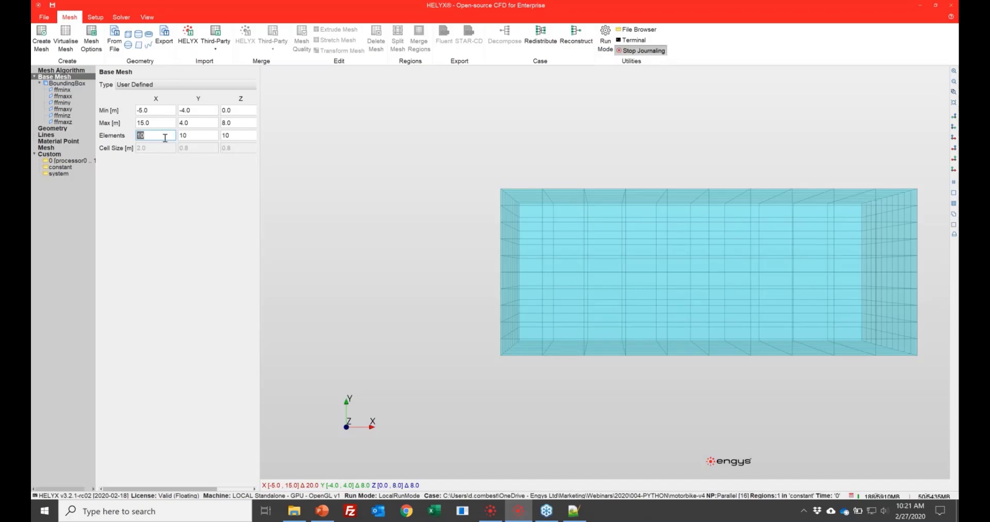
# - Set the base mesh element counts to 40 in X, 16 in Y and 16 in Z
pyautogui.write('40')
pyautogui.press('Tab')
pyautogui.write('16')
pyautogui.press('Tab')
pyautogui.write('16')
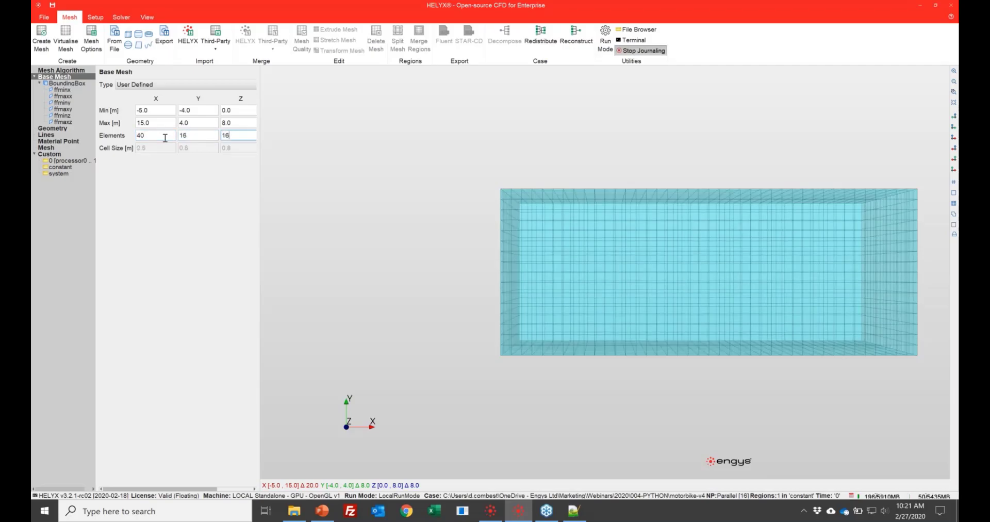
# - Rename the base mesh bounding box face ffminx to inlet
pyautogui.press('Tab')
pyautogui.moveTo(457, 194); pyautogui.dragTo(328, 166)
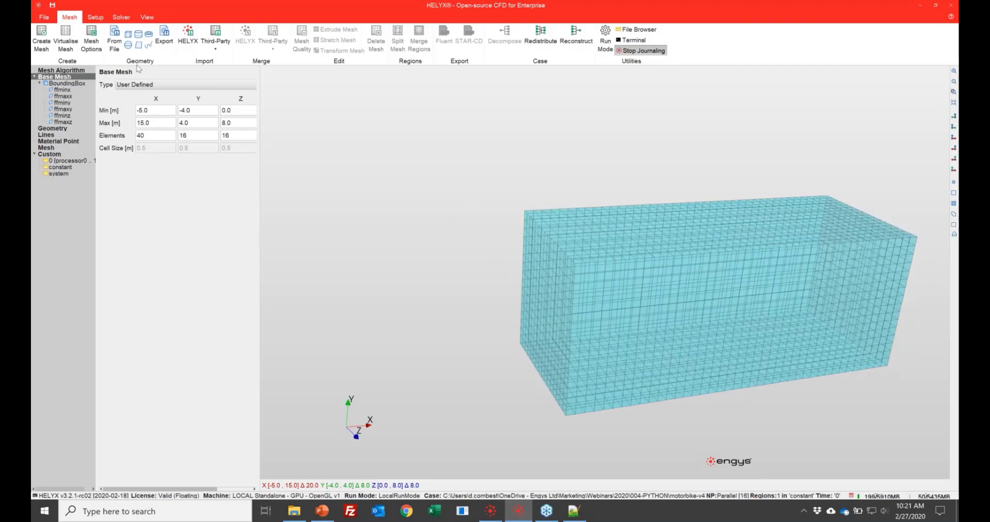
pyautogui.click(62, 90)
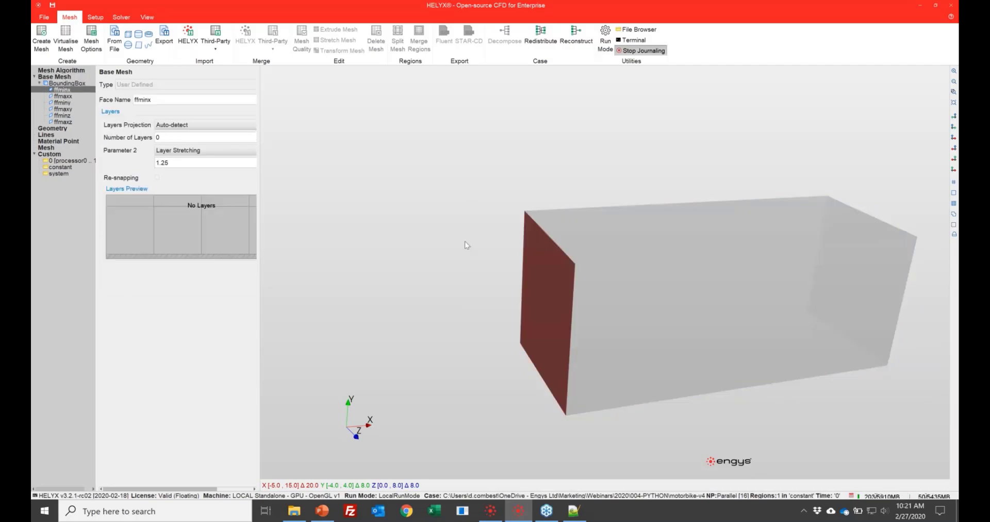
pyautogui.doubleClick(180, 102)
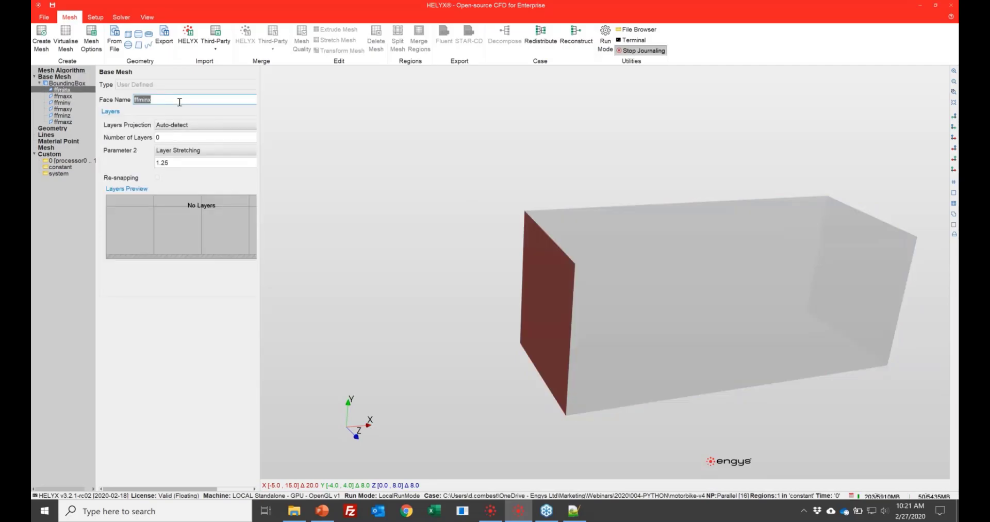
pyautogui.write('inlet')
pyautogui.press('Tab')
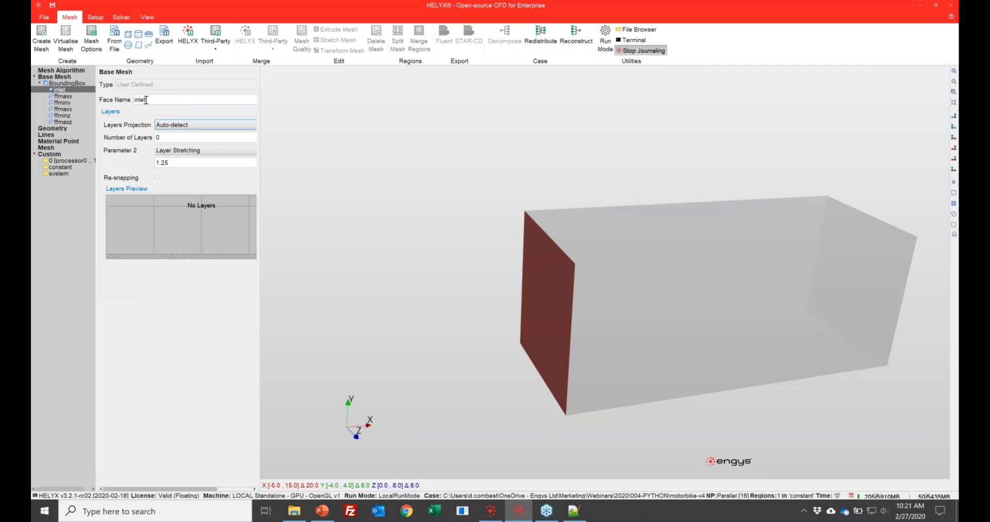
# - Rename the bounding box face ffmaxx to outlet
pyautogui.click(63, 96)
pyautogui.doubleClick(148, 99)
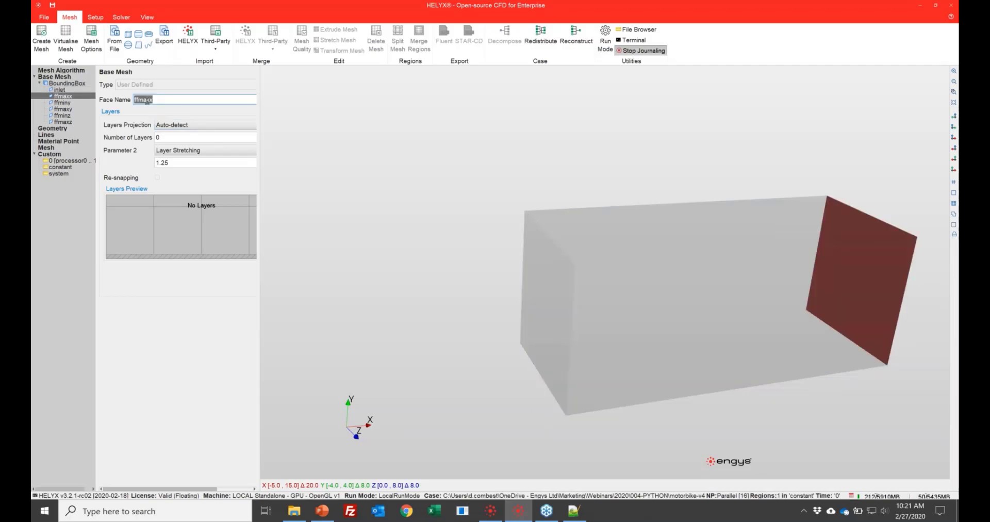
pyautogui.write('outlet')
# - Rename the bounding box face ffminy to ground and set its number of layers to 3
pyautogui.click(63, 102)
pyautogui.doubleClick(185, 97)
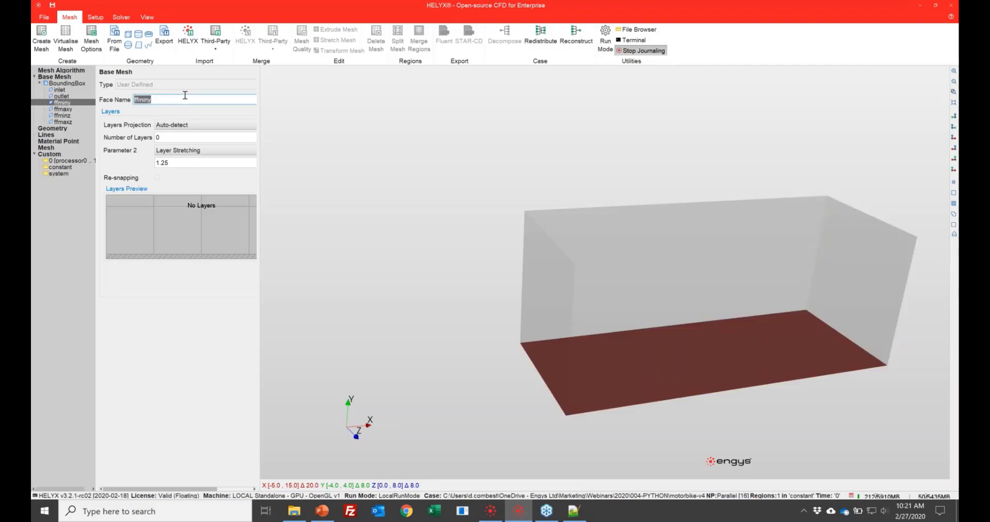
pyautogui.write('ground')
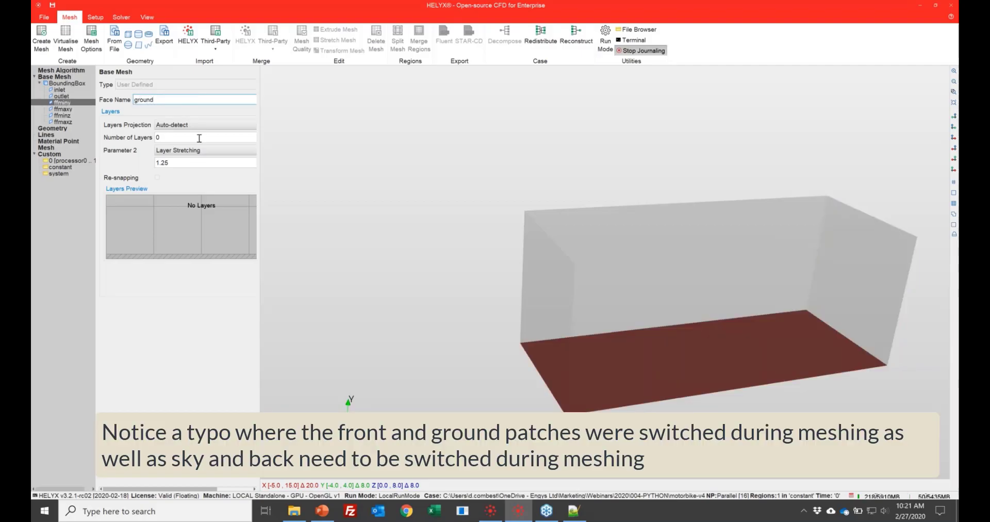
pyautogui.doubleClick(199, 139)
pyautogui.write('3')
pyautogui.press('Tab')
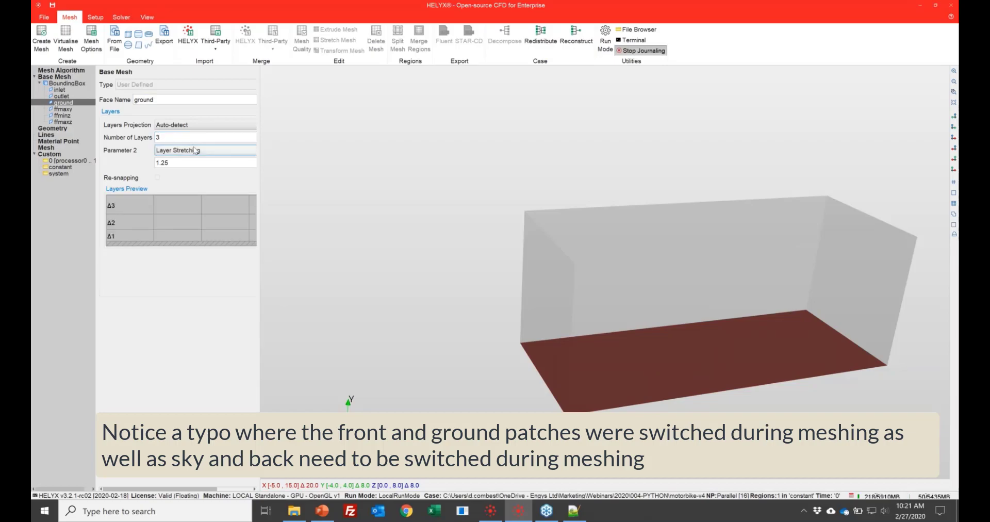
# - Rename the bounding box face ffmaxy to sky
pyautogui.click(70, 110)
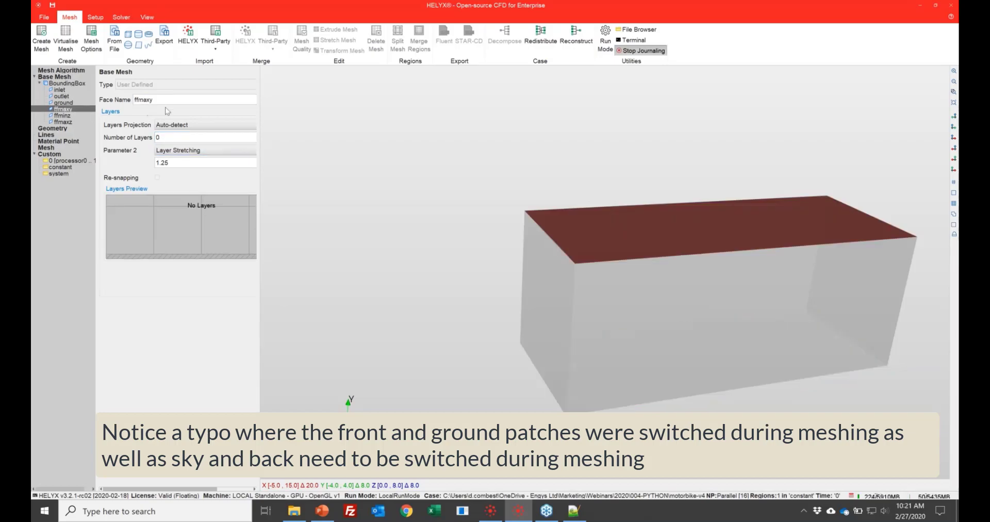
pyautogui.doubleClick(165, 101)
pyautogui.write('sky')
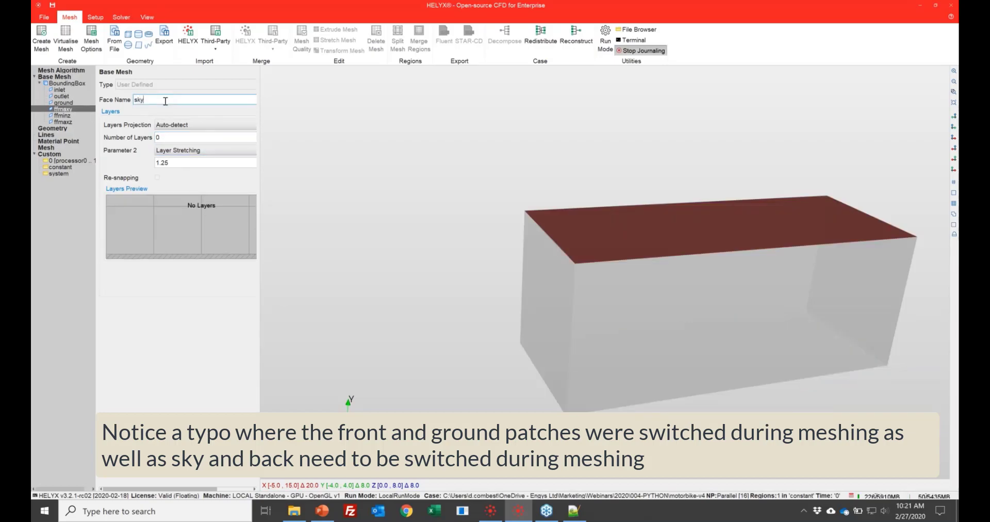
pyautogui.press('Tab')
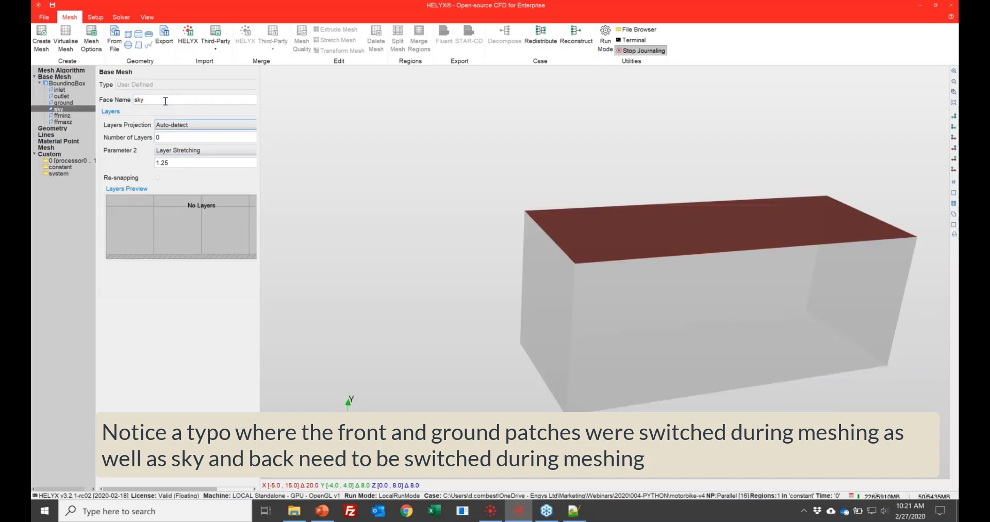
# - Rename the bounding box face ffminz to back
pyautogui.click(63, 115)
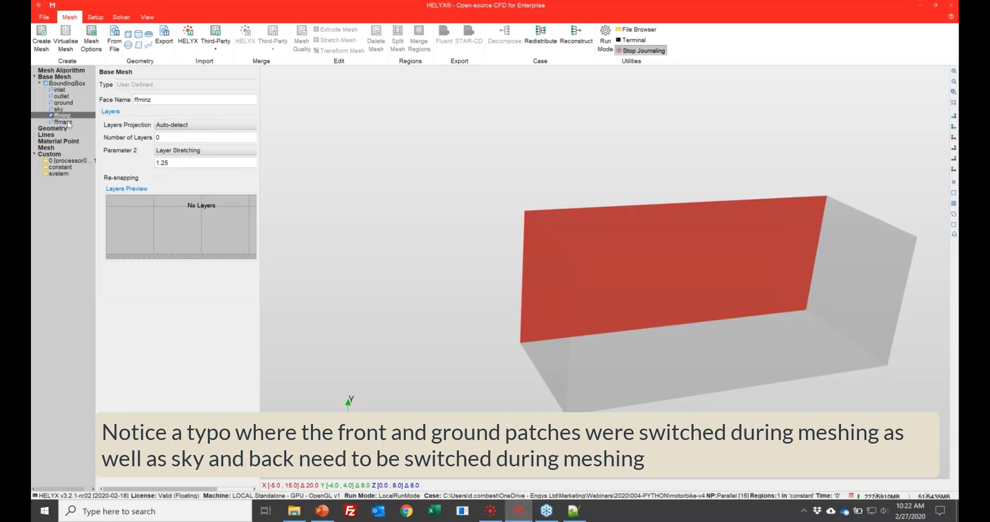
pyautogui.doubleClick(160, 137)
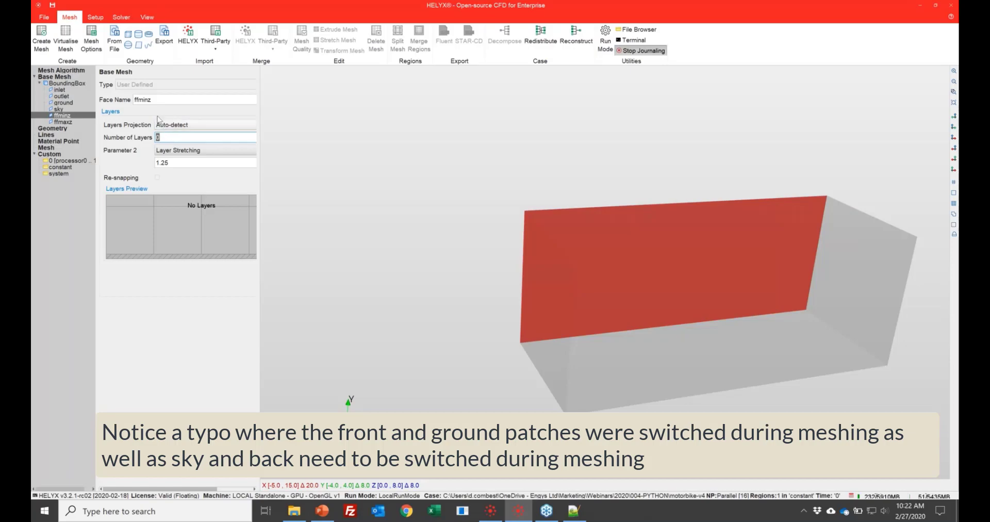
pyautogui.doubleClick(161, 100)
pyautogui.write('back')
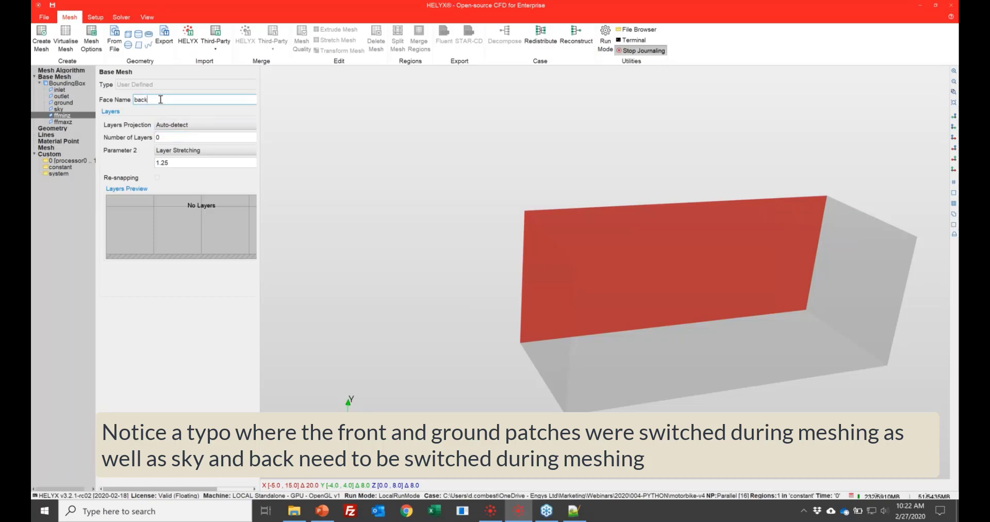
pyautogui.press('Tab')
# - Rename the bounding box face ffmaxz to front
pyautogui.click(69, 122)
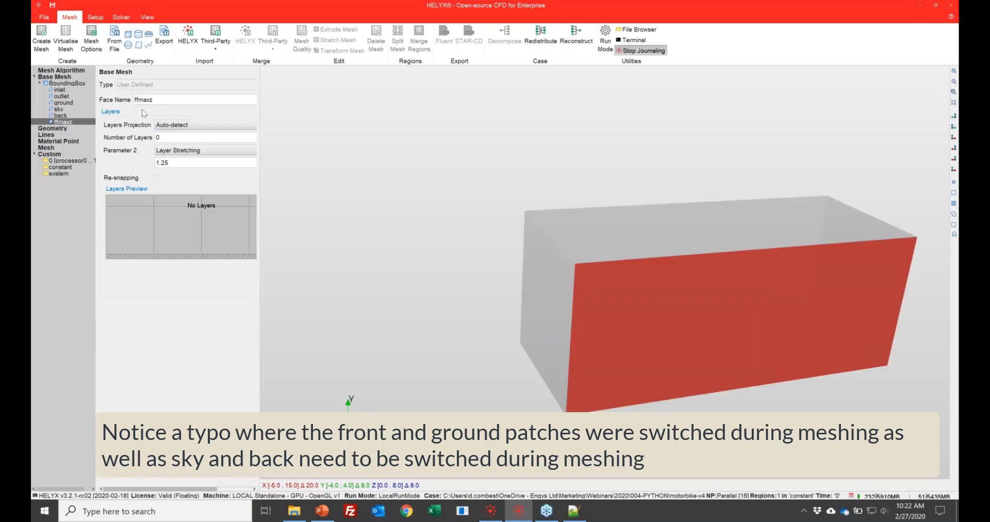
pyautogui.doubleClick(156, 100)
pyautogui.write('b')
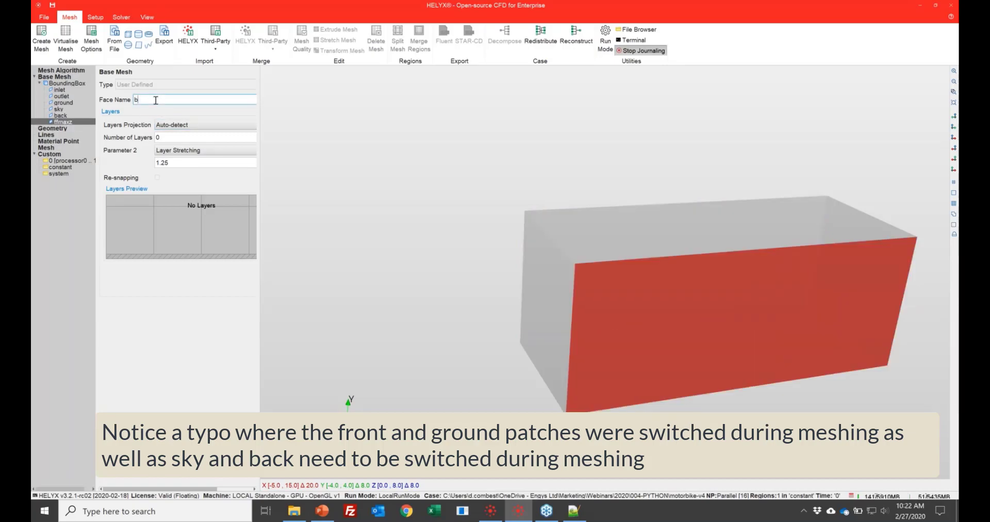
pyautogui.press('BackSpace')
pyautogui.write('front')
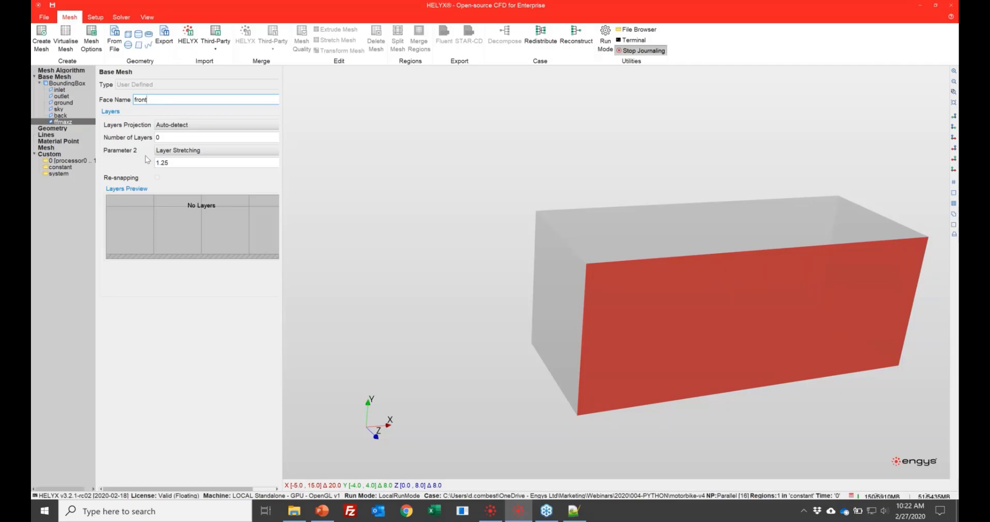
pyautogui.click(60, 90)
# - Import body, fr-wh, motorBike, radZone, rider and rr-wh STL files from the motorbike-v3 case's constant/triSurface folder
pyautogui.click(61, 129)
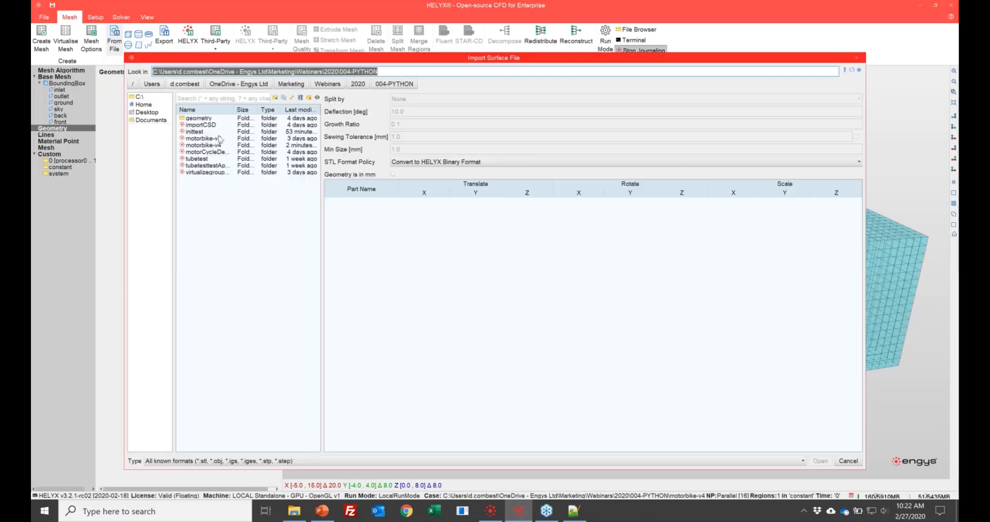
pyautogui.doubleClick(216, 140)
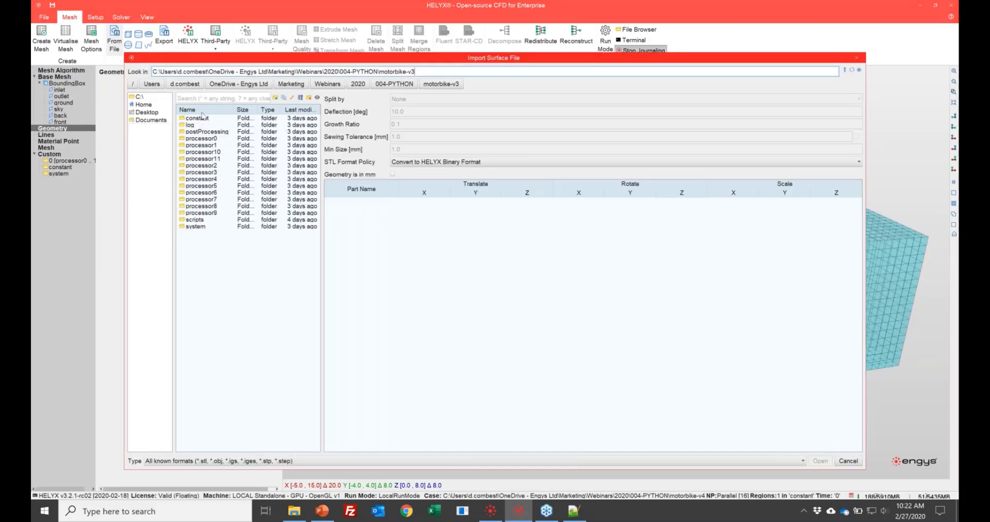
pyautogui.click(205, 119)
pyautogui.doubleClick(204, 119)
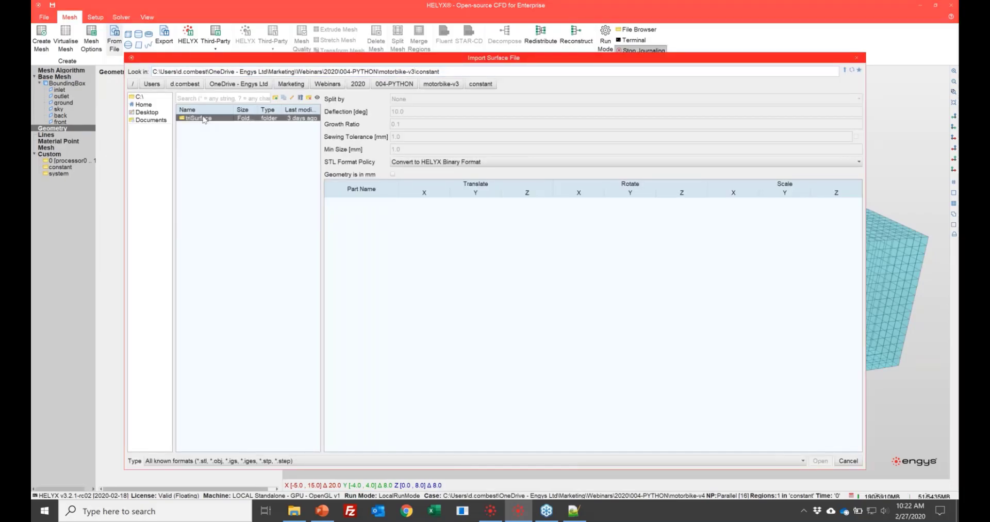
pyautogui.doubleClick(205, 118)
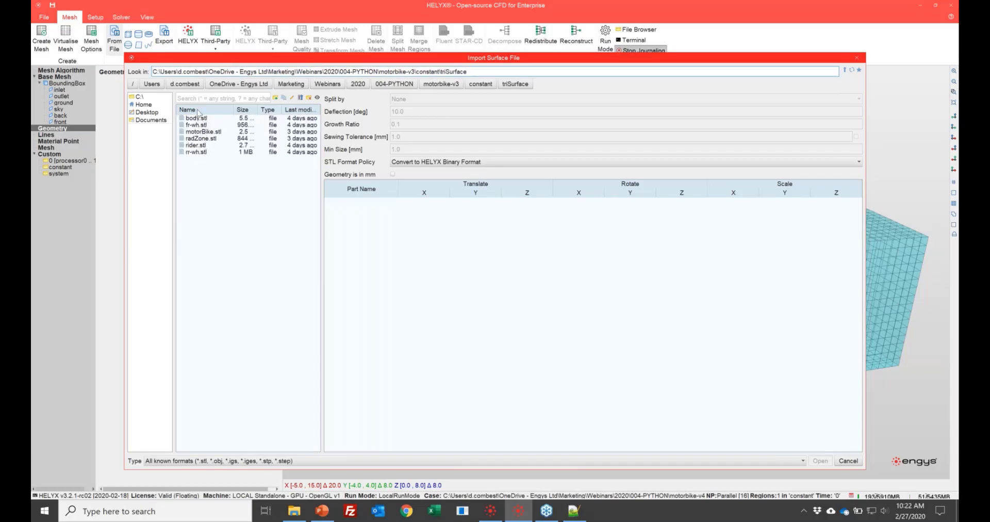
pyautogui.click(201, 120)
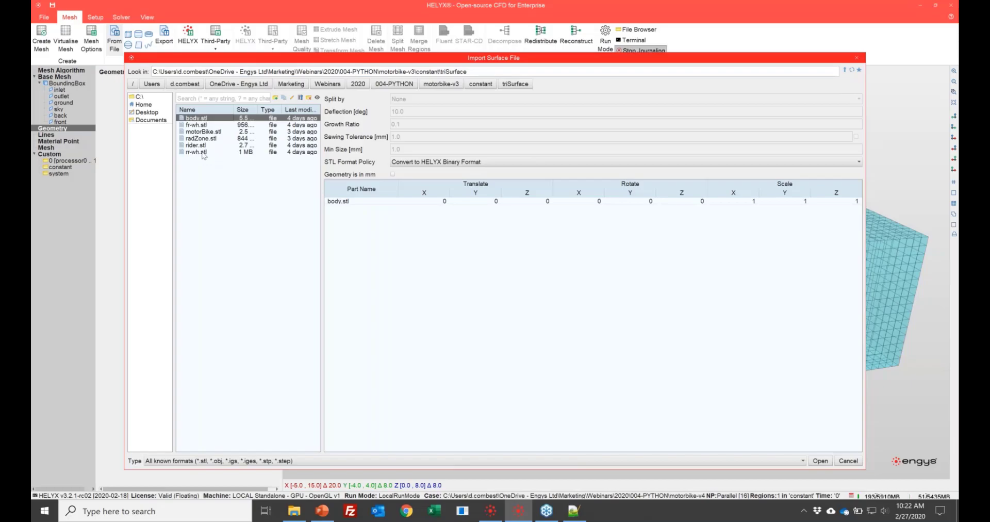
pyautogui.keyDown('shift'); pyautogui.click(203, 151); pyautogui.keyUp('shift')
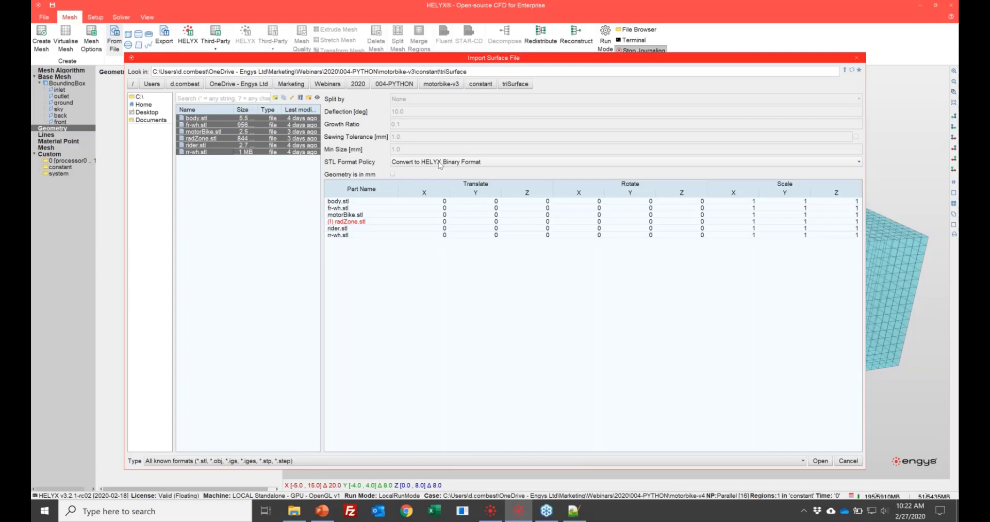
pyautogui.click(821, 461)
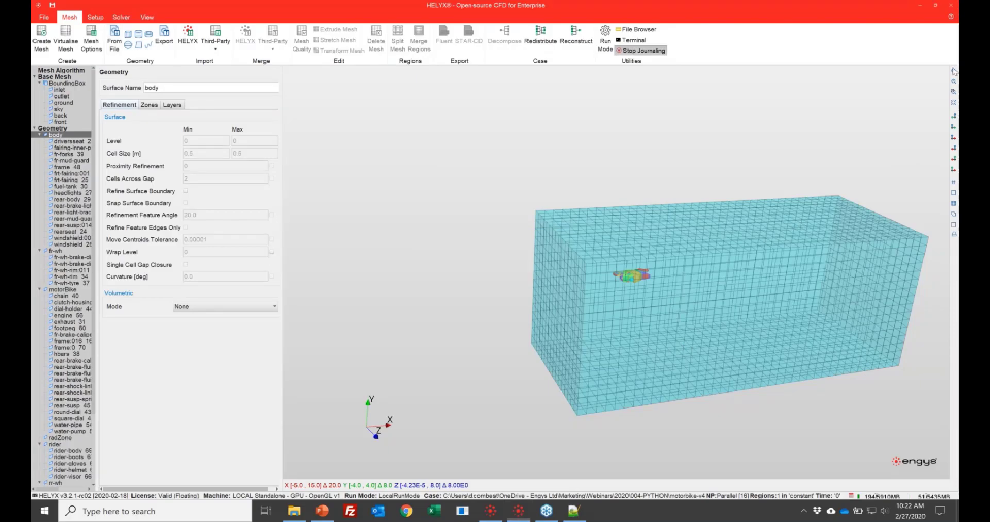
# - Add a box to the geometry and name it VR4
pyautogui.click(953, 139)
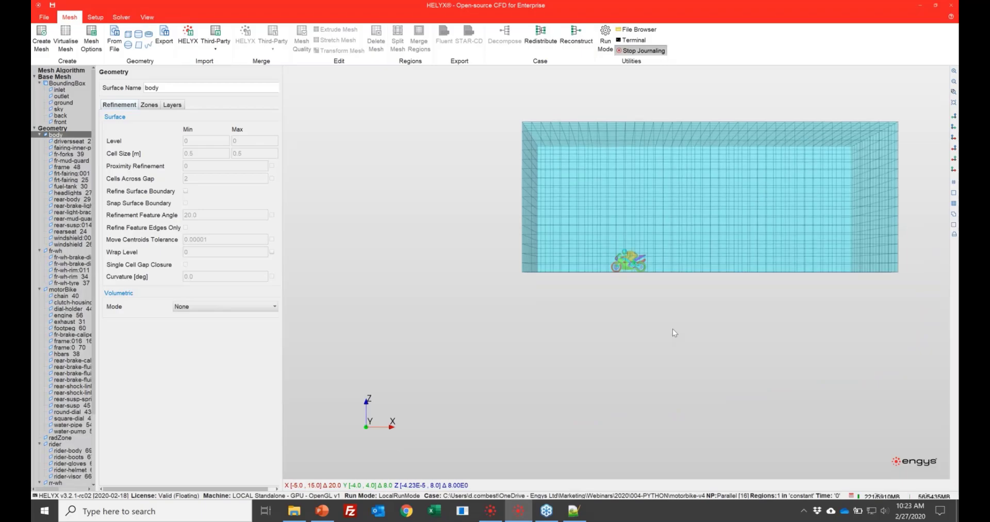
pyautogui.scroll(5, 673, 321)
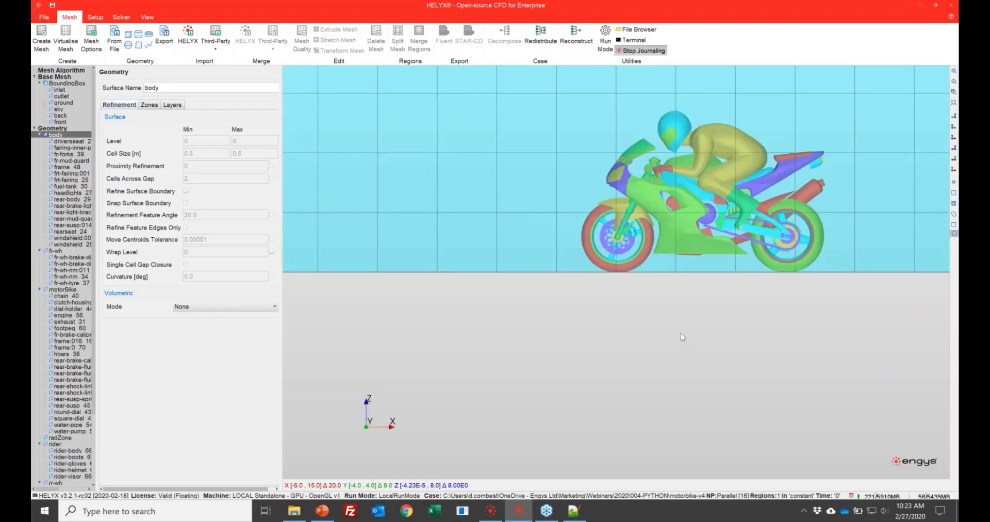
pyautogui.scroll(-5, 681, 333)
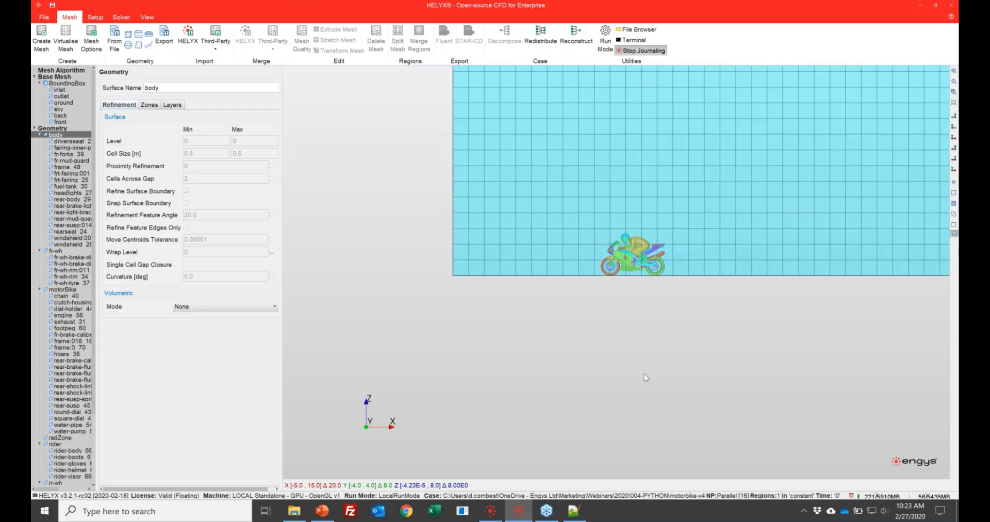
pyautogui.moveTo(645, 373); pyautogui.dragTo(576, 434, button='middle')
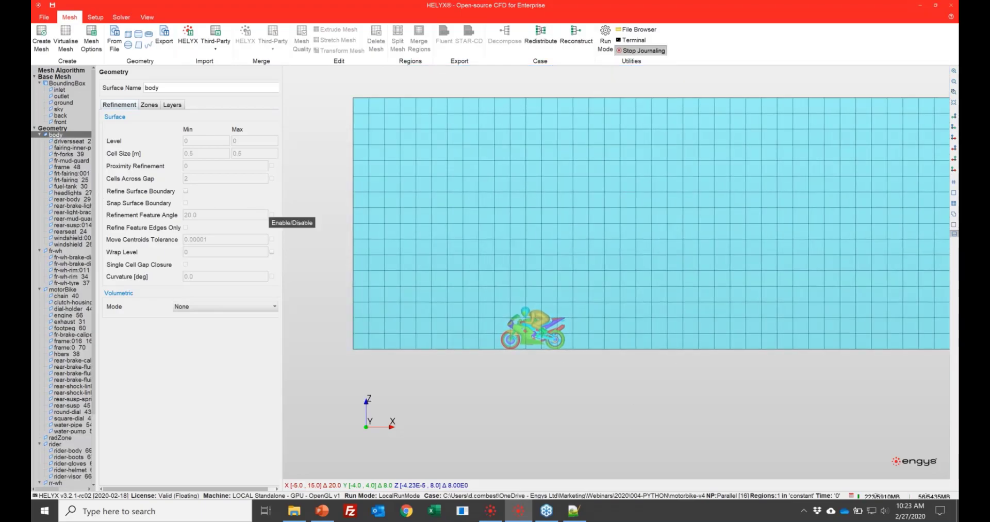
pyautogui.moveTo(96, 232); pyautogui.dragTo(149, 232)
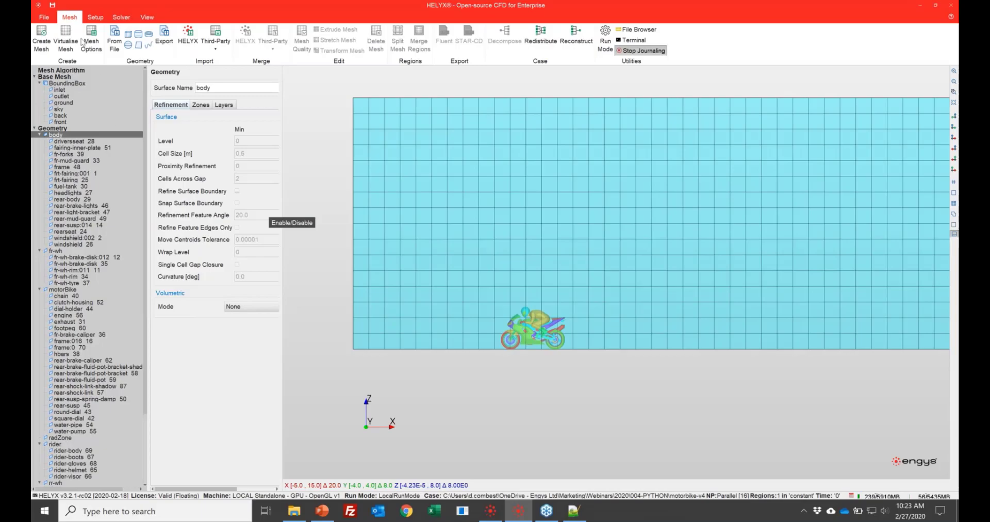
pyautogui.click(129, 34)
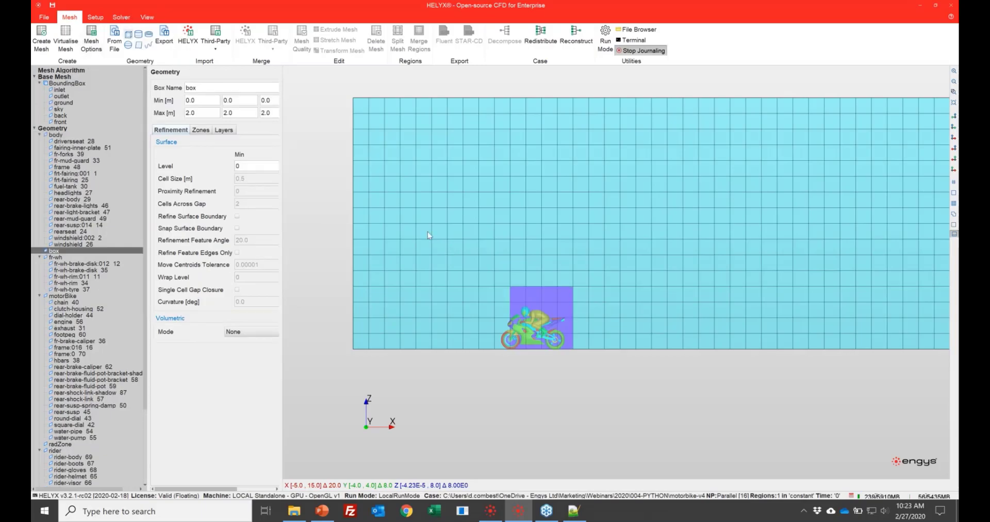
pyautogui.write('VR4')
pyautogui.press('Tab')
# - Set the VR4 box's minimum coordinates to X -1, Y -0.7 and Z 0 m
pyautogui.write('-1')
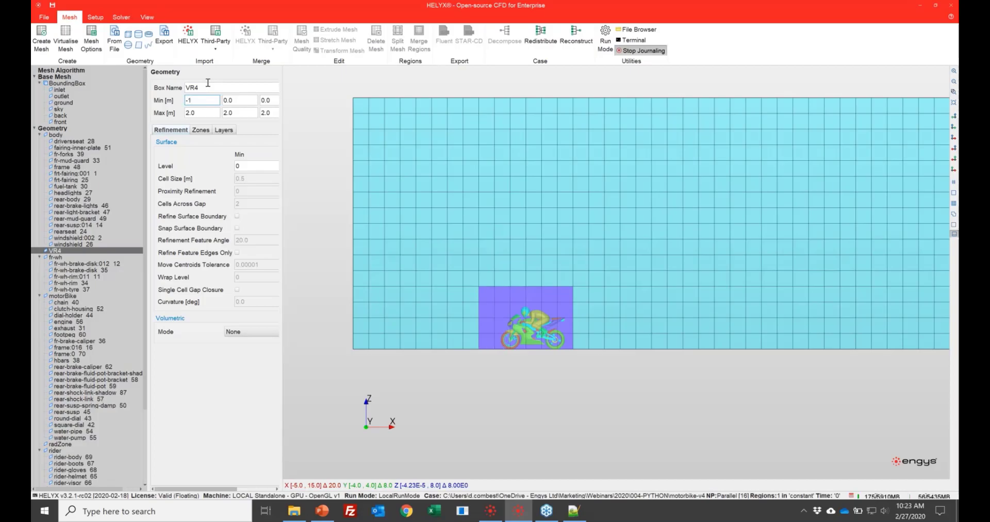
pyautogui.press('Tab')
pyautogui.write('-0.7')
pyautogui.press('Tab')
pyautogui.write('0')
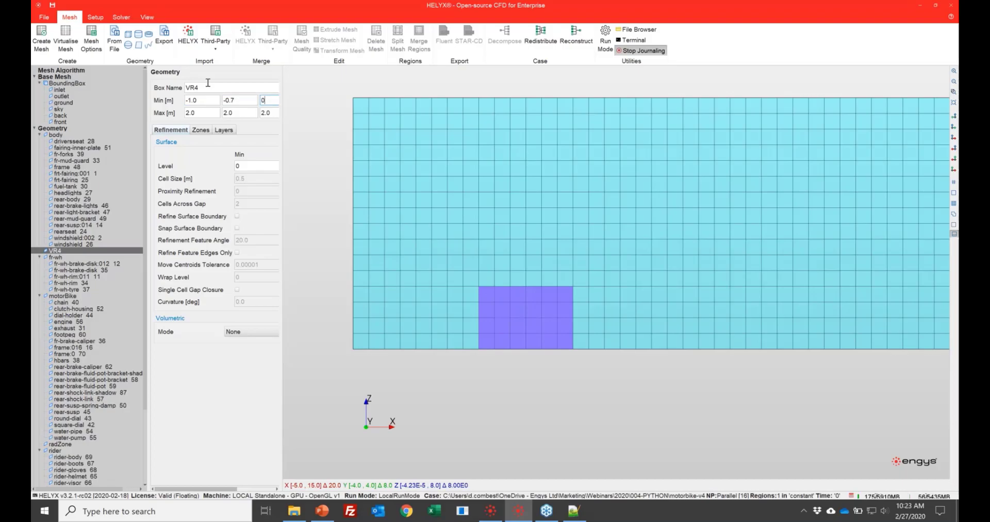
pyautogui.press('Return')
# - Set the VR4 box's maximum coordinates to X 8, Y 0.7 and Z 2.5 m
pyautogui.press('Tab')
pyautogui.press('Tab')
pyautogui.write('0.7')
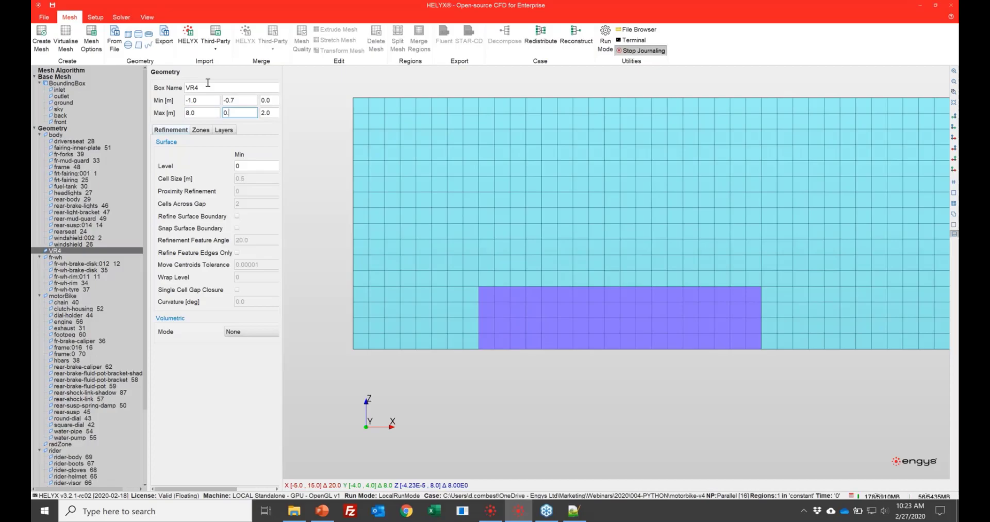
pyautogui.press('Tab')
pyautogui.write('2.5')
pyautogui.press('Tab')
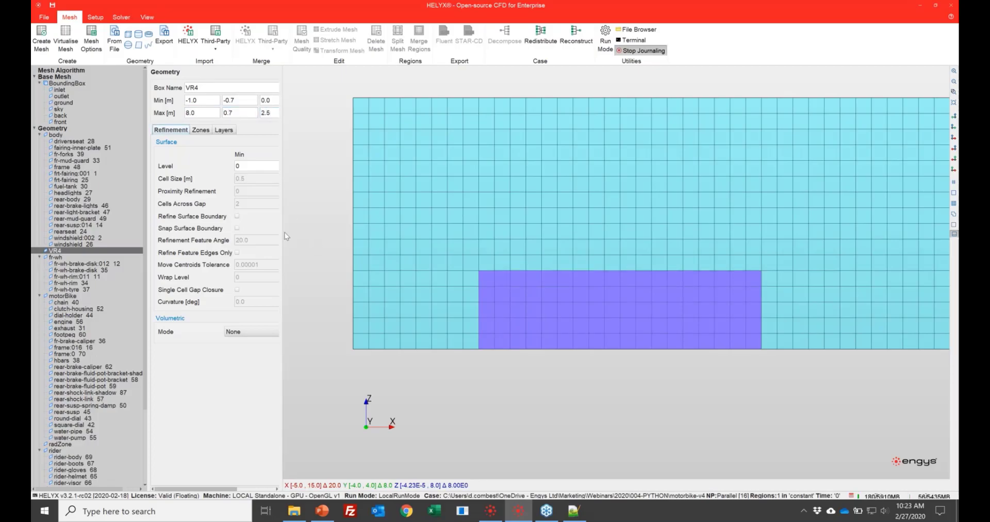
# - Set the VR4 box's volumetric refinement mode to Inside with an inside level of 4
pyautogui.moveTo(356, 240); pyautogui.dragTo(375, 240)
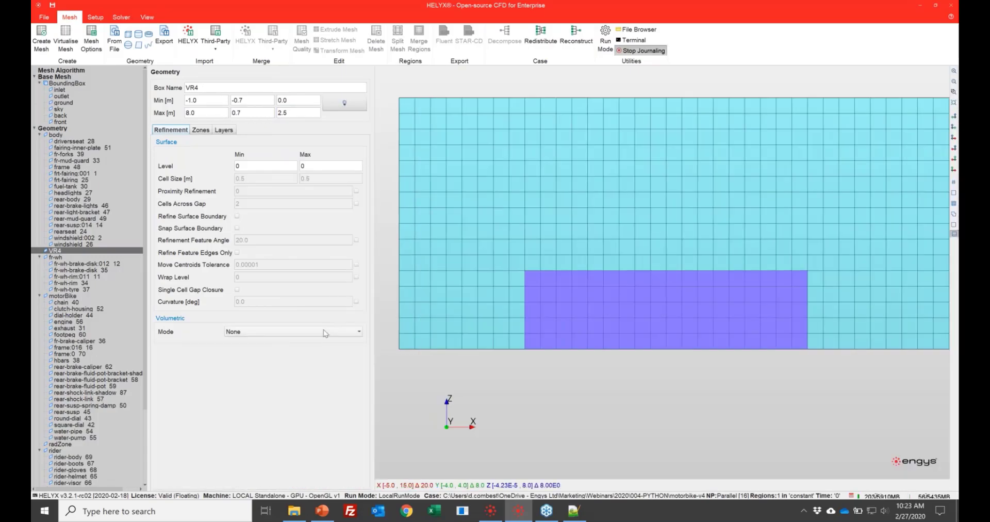
pyautogui.click(325, 333)
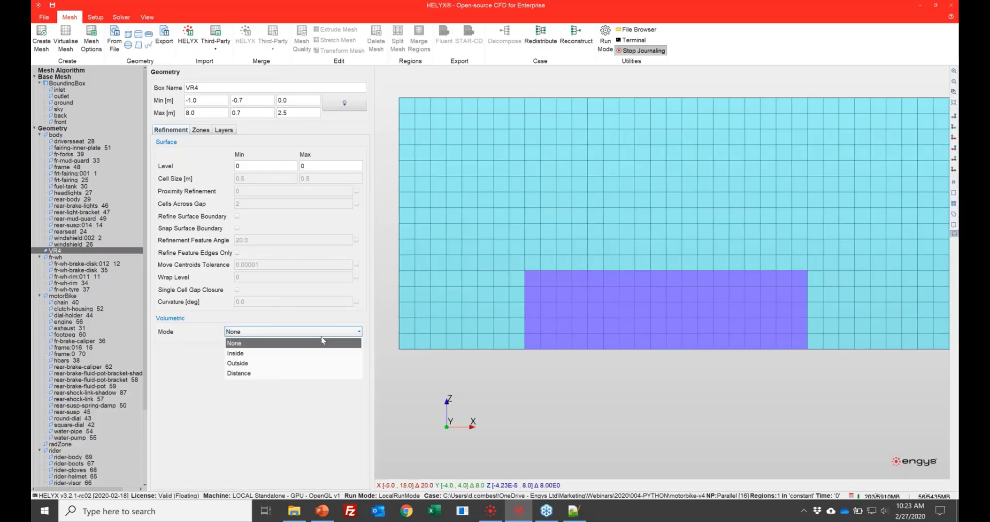
pyautogui.click(320, 350)
pyautogui.click(290, 359)
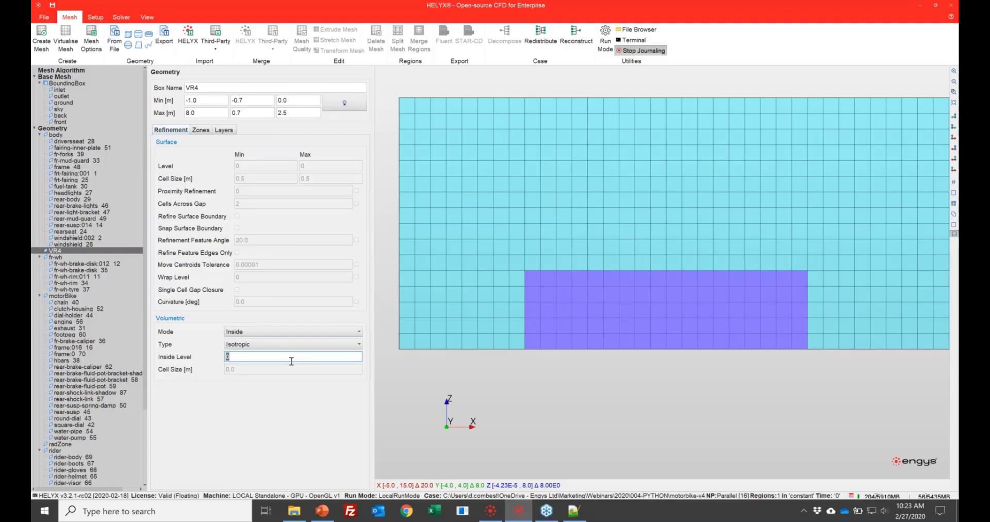
pyautogui.write('4')
pyautogui.click(207, 87)
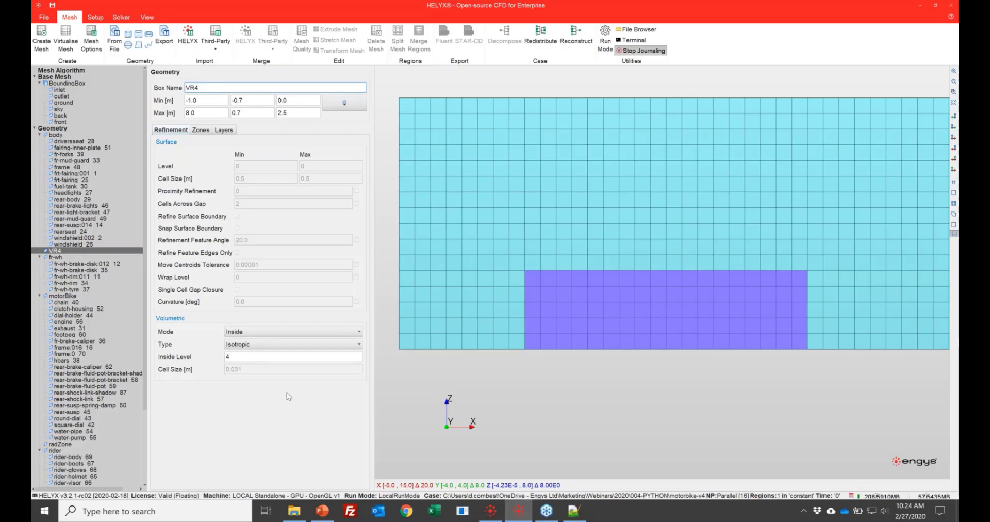
pyautogui.click(554, 388)
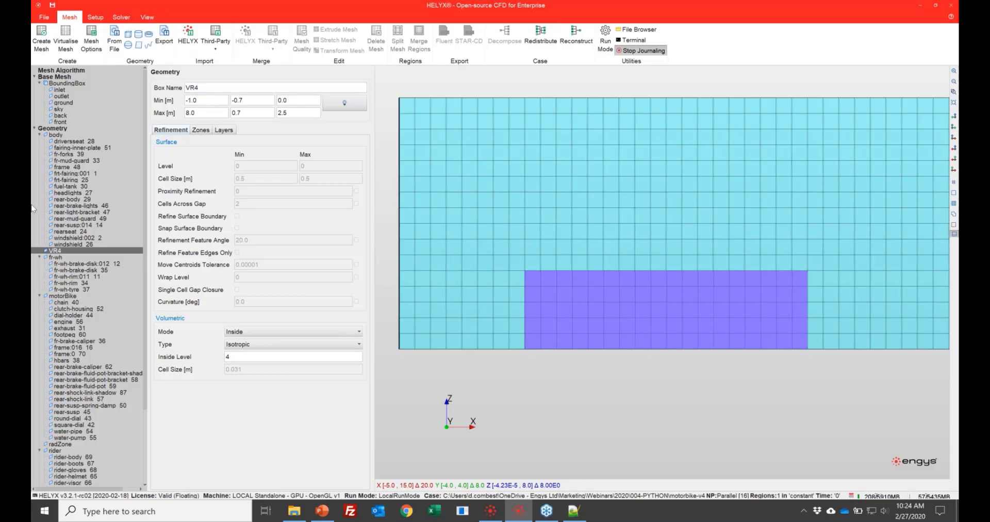
# - Set the minimum and maximum surface refinement levels to 6 for all body regions, driversseat_28 through windshield_26
pyautogui.click(69, 141)
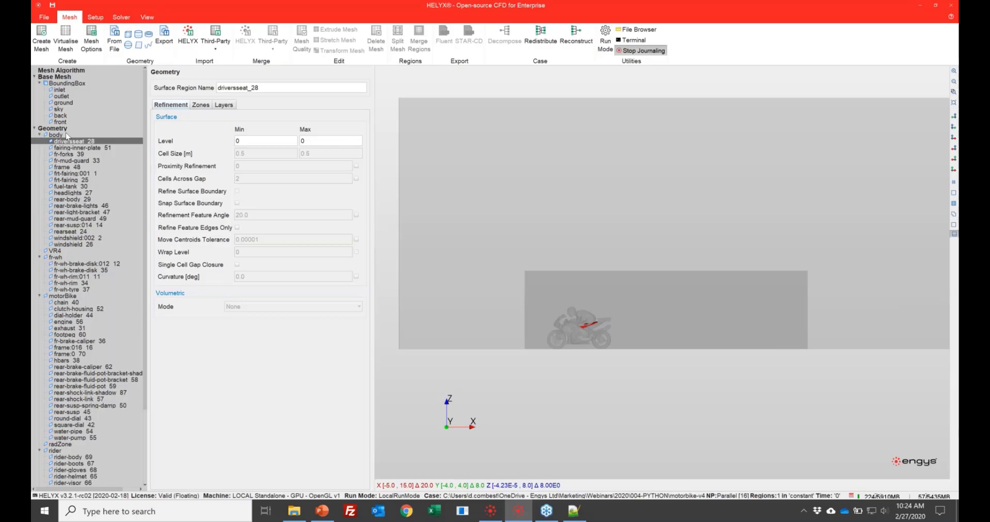
pyautogui.keyDown('shift'); pyautogui.click(67, 245); pyautogui.keyUp('shift')
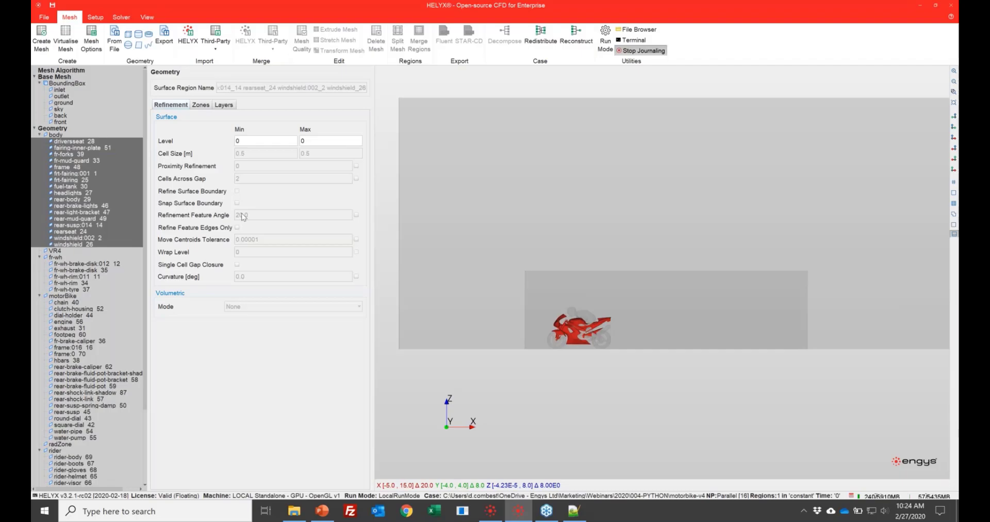
pyautogui.doubleClick(264, 138)
pyautogui.write('6')
pyautogui.press('Tab')
pyautogui.write('6')
# - Enable proximity refinement on the selected body regions and set it to 1
pyautogui.click(357, 166)
pyautogui.click(259, 167)
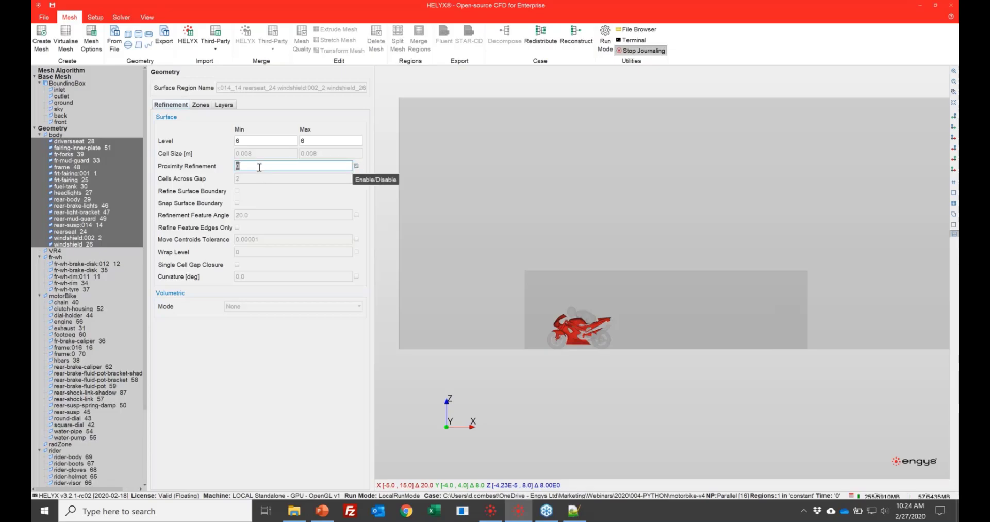
pyautogui.write('1')
pyautogui.press('Return')
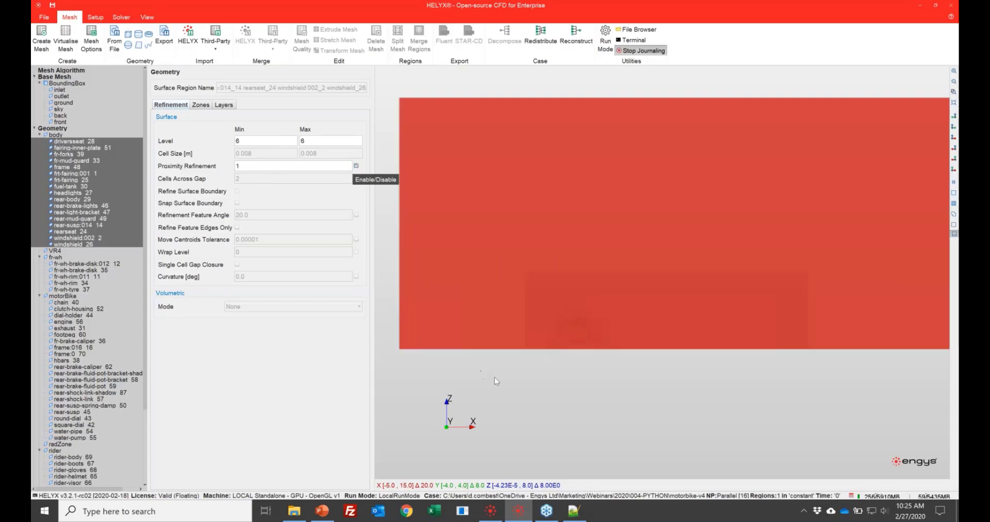
# - Hide the base mesh BoundingBox and the VR4 box
pyautogui.click(494, 379)
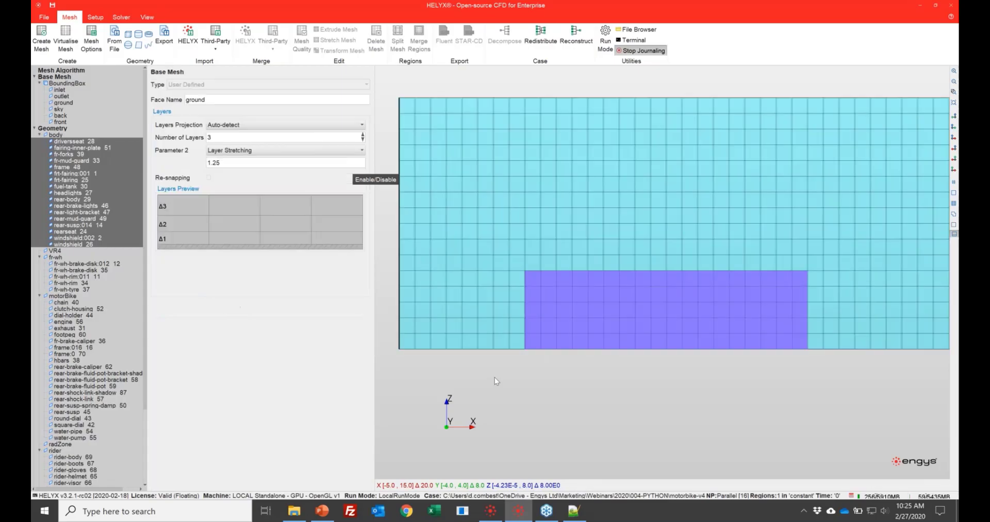
pyautogui.click(61, 84)
pyautogui.rightClick(60, 83)
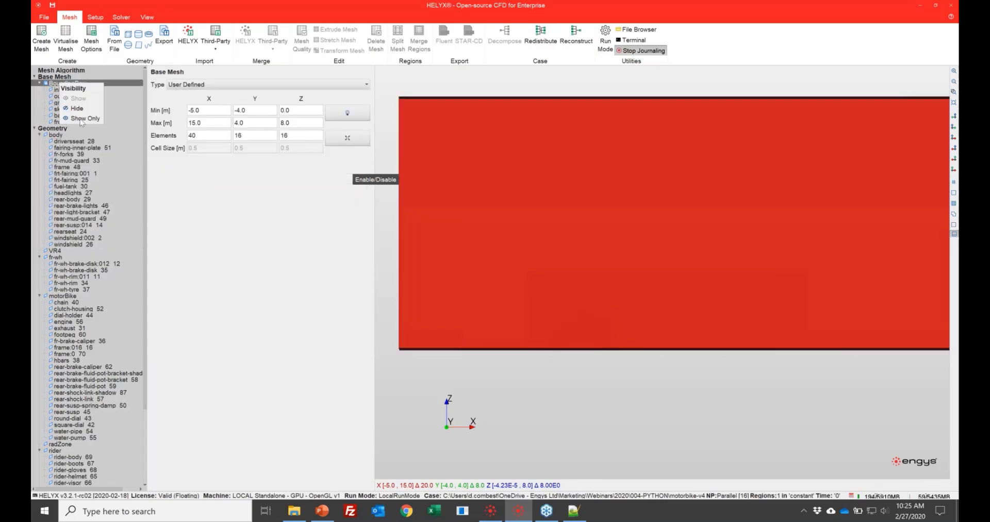
pyautogui.click(77, 109)
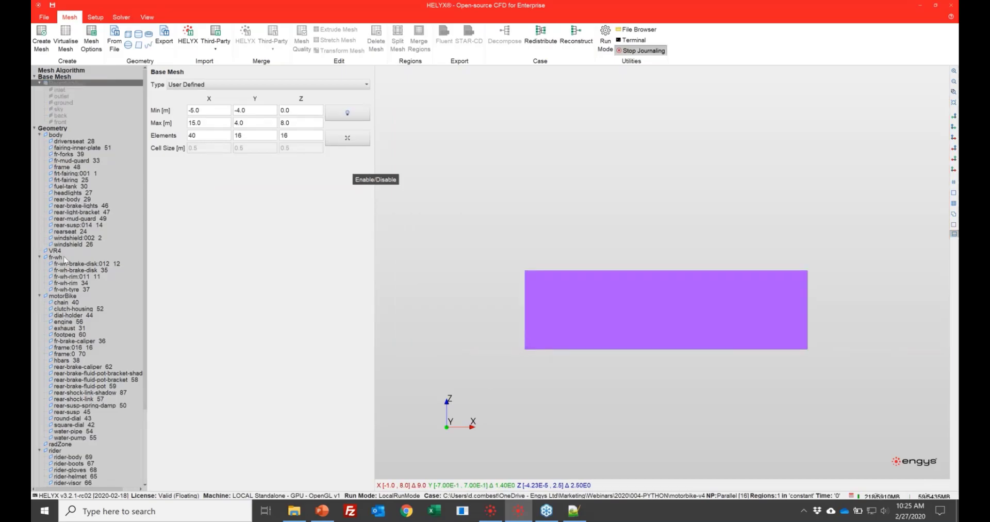
pyautogui.click(60, 252)
pyautogui.rightClick(54, 251)
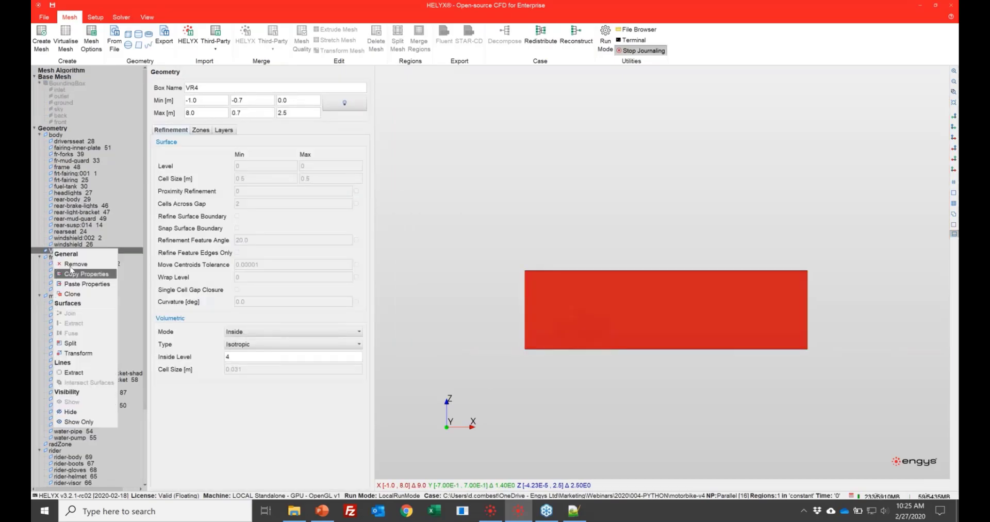
pyautogui.click(85, 412)
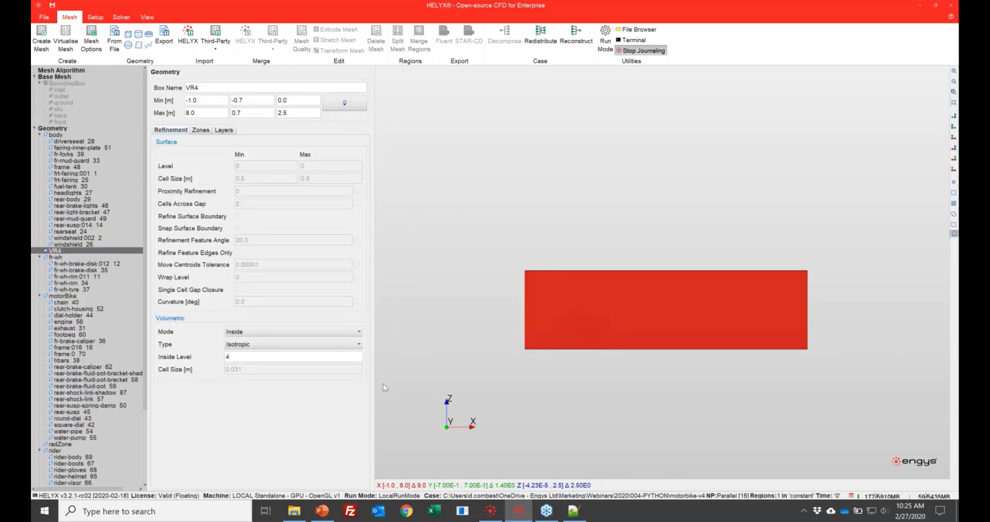
# - Enable Snap Surface Boundary for all body regions, driversseat_28 through windshield_26
pyautogui.scroll(2, 632, 317)
pyautogui.scroll(3, 676, 298)
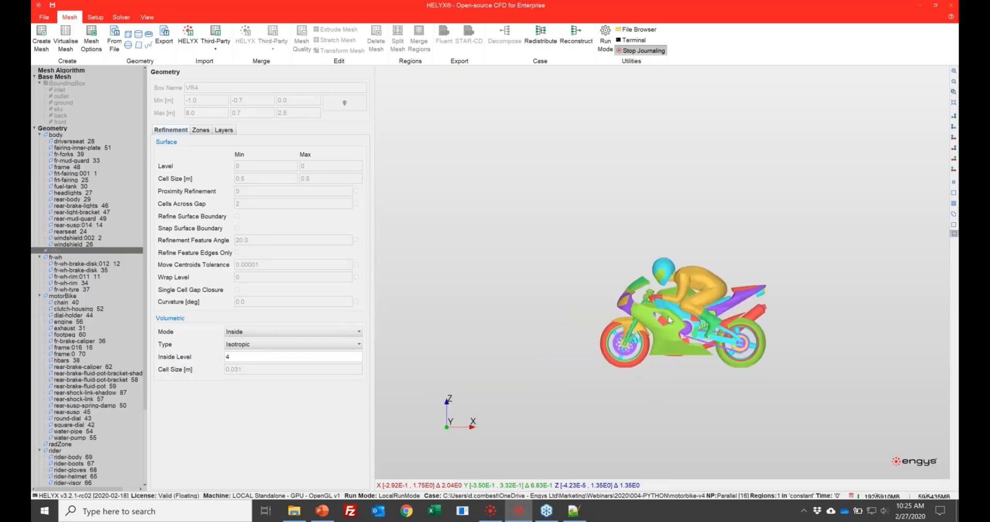
pyautogui.scroll(3, 668, 317)
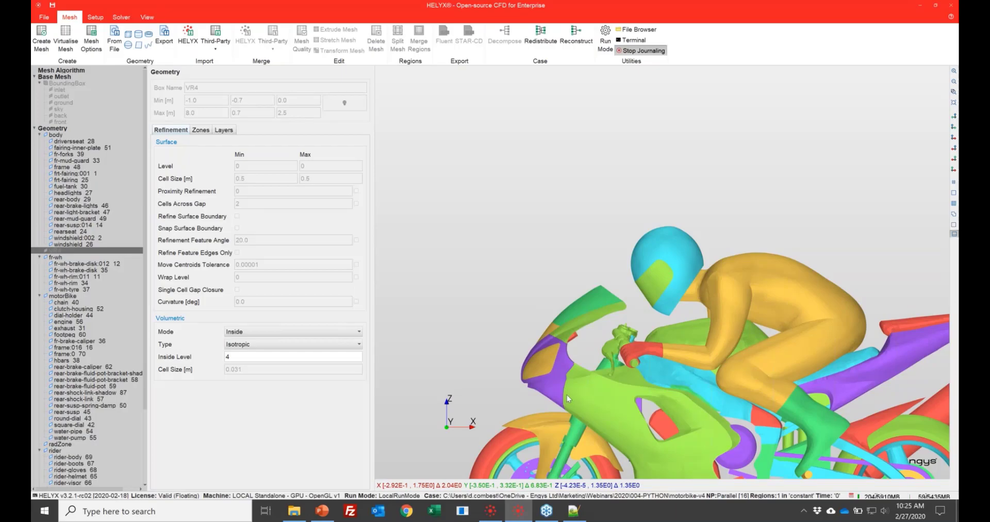
pyautogui.scroll(2, 568, 395)
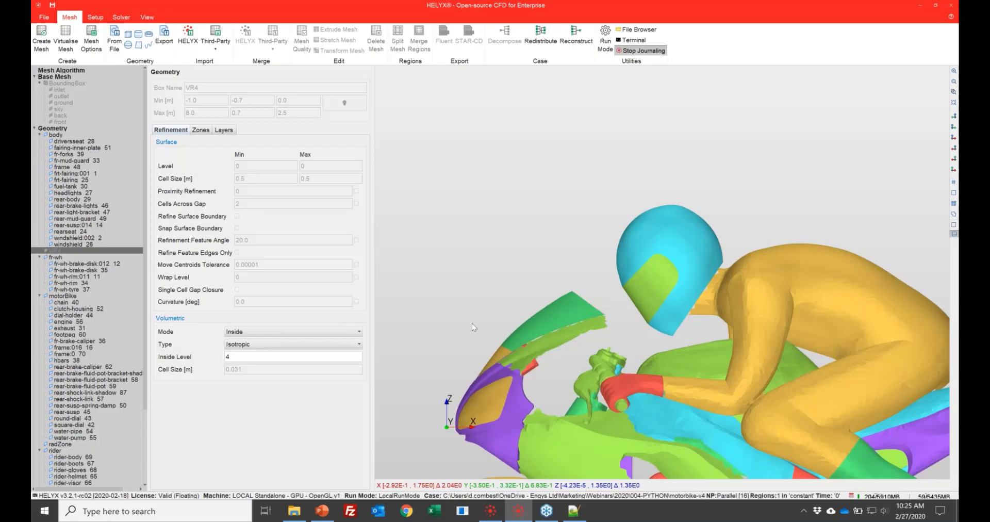
pyautogui.moveTo(472, 323); pyautogui.dragTo(526, 201, button='middle')
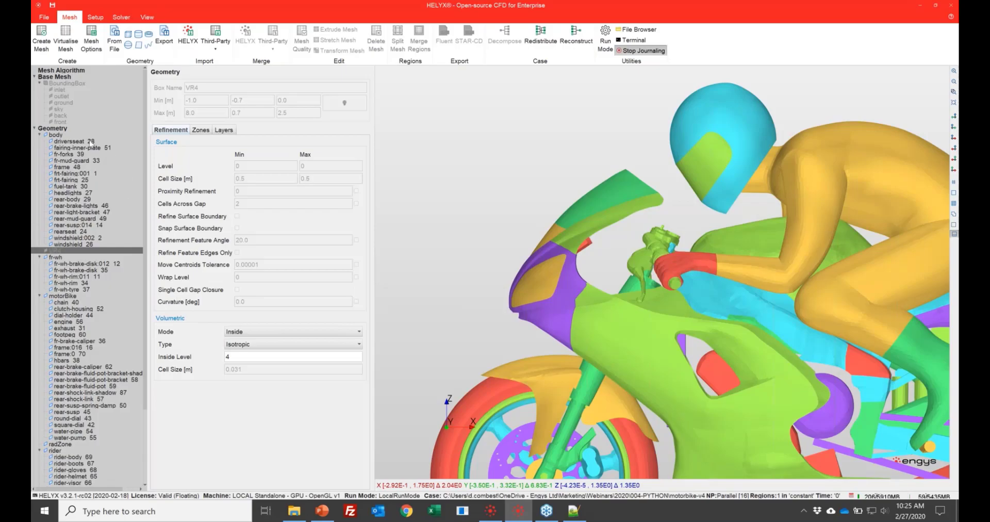
pyautogui.click(72, 141)
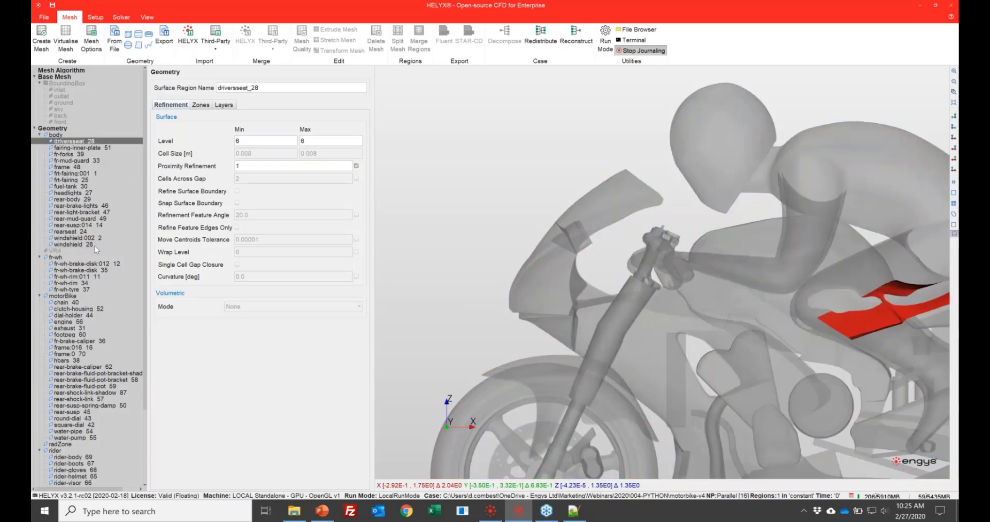
pyautogui.keyDown('shift'); pyautogui.click(82, 245); pyautogui.keyUp('shift')
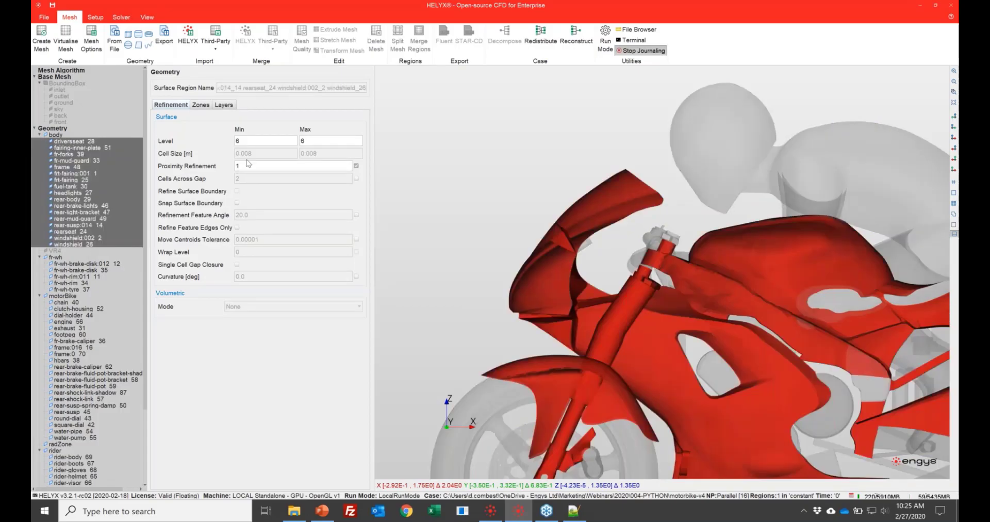
pyautogui.click(237, 204)
pyautogui.click(72, 263)
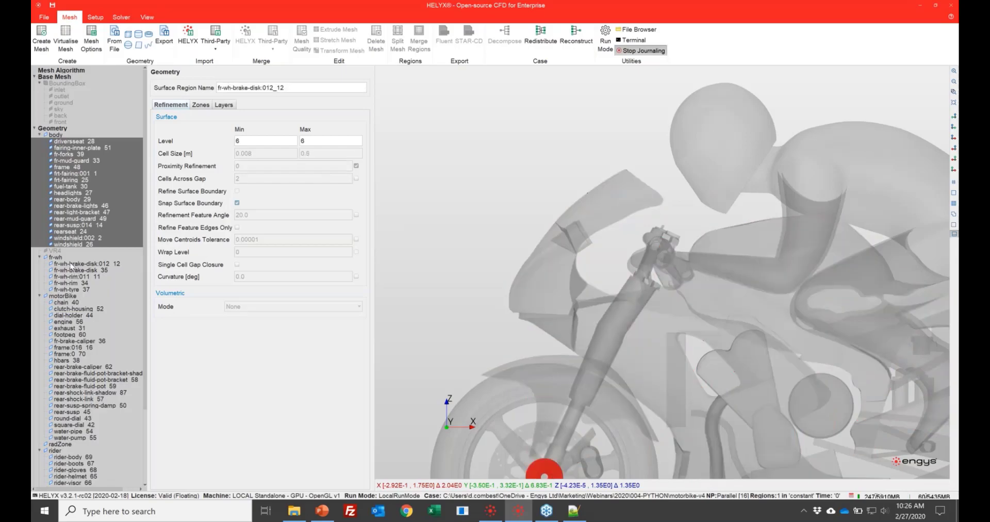
# - Set the number of layers to 3 for all body regions, driversseat_28 through windshield_26
pyautogui.click(75, 142)
pyautogui.keyDown('shift'); pyautogui.click(86, 238); pyautogui.keyUp('shift')
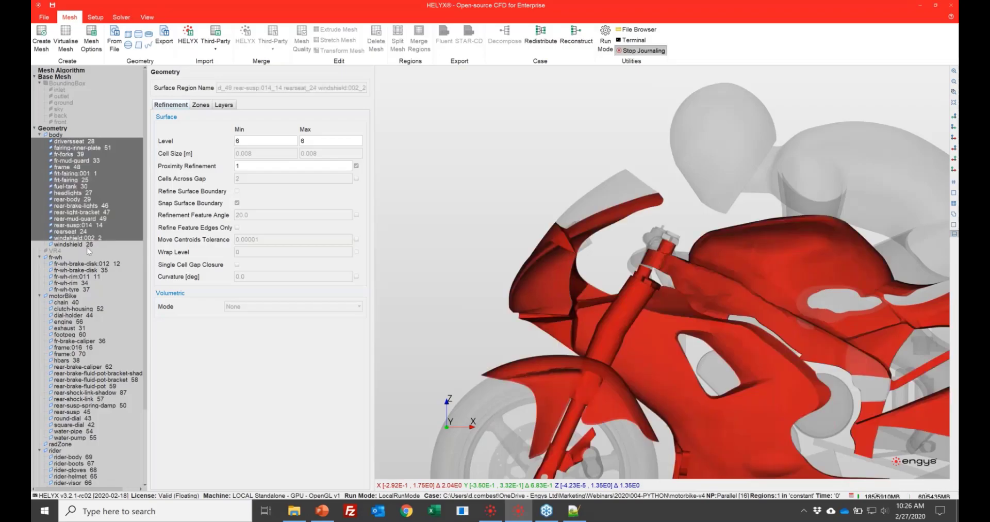
pyautogui.keyDown('shift'); pyautogui.click(88, 246); pyautogui.keyUp('shift')
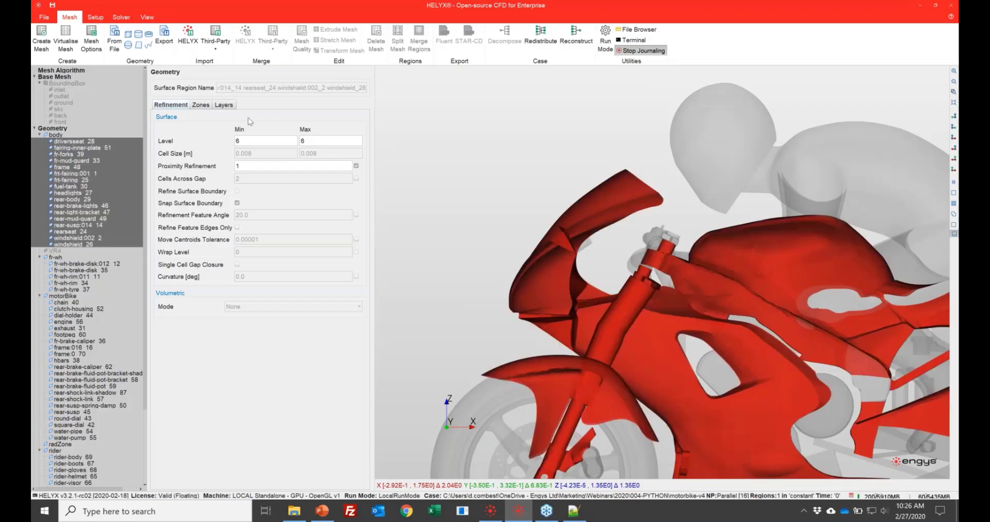
pyautogui.click(224, 105)
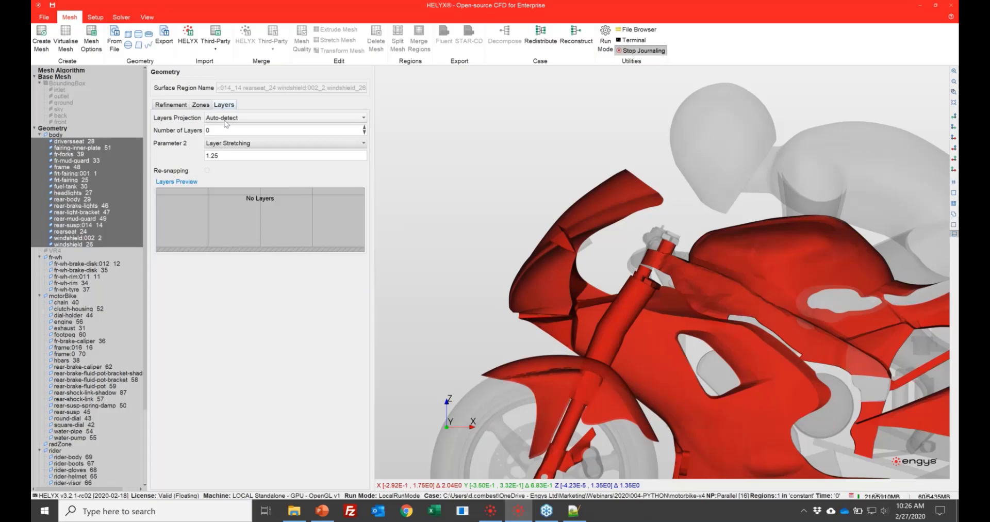
pyautogui.doubleClick(230, 133)
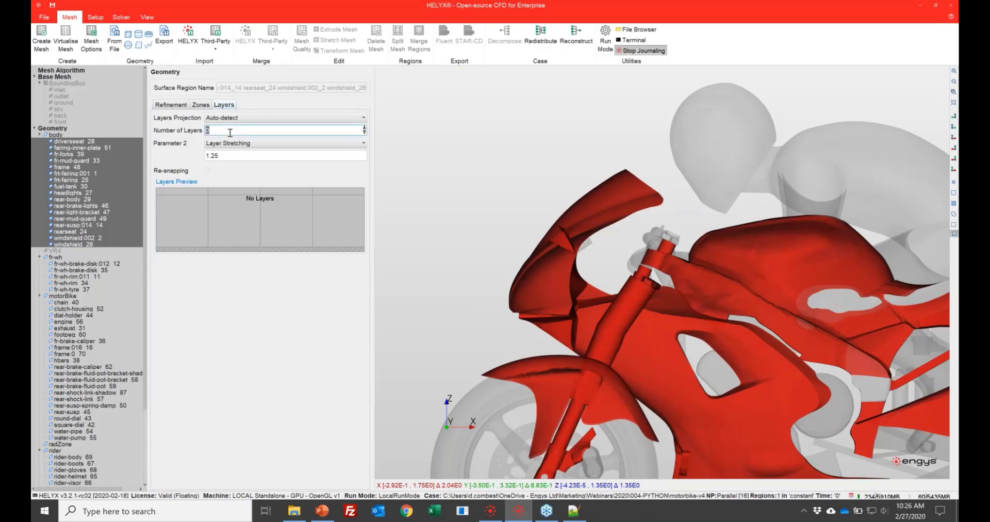
pyautogui.write('3')
pyautogui.click(66, 264)
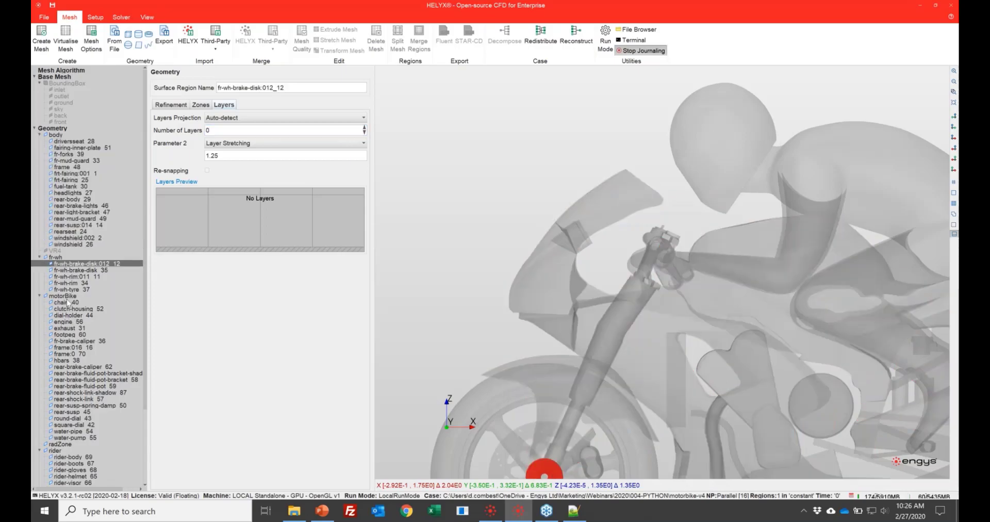
# - Set the minimum and maximum surface refinement levels to 6 for all motorBike regions, chain_40 through water-pump_55
pyautogui.click(70, 303)
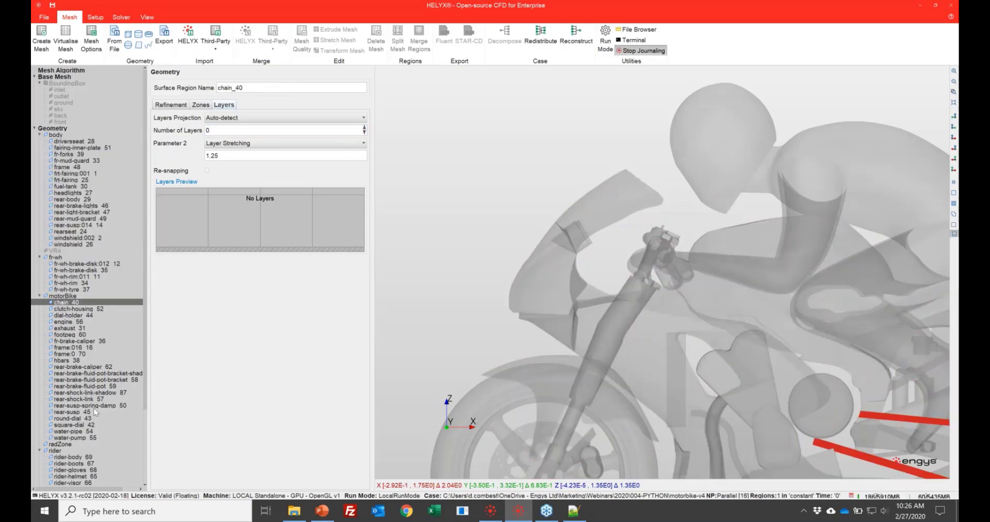
pyautogui.keyDown('shift'); pyautogui.click(86, 438); pyautogui.keyUp('shift')
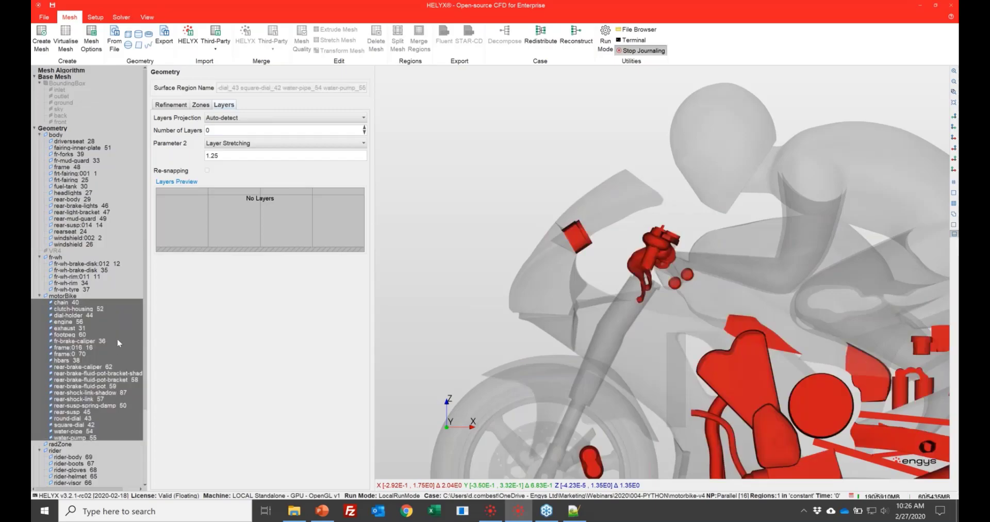
pyautogui.click(171, 104)
pyautogui.doubleClick(251, 140)
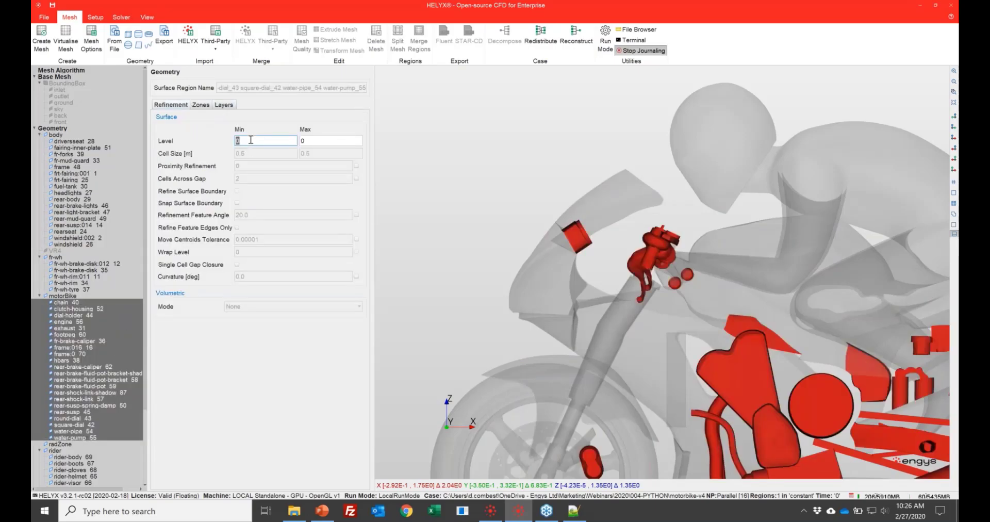
pyautogui.write('6')
pyautogui.press('Tab')
pyautogui.write('6')
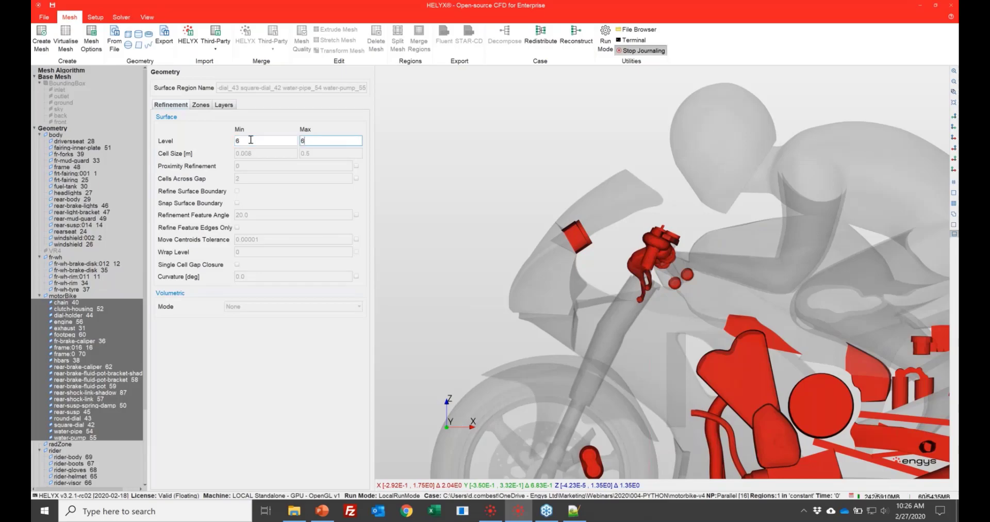
pyautogui.press('Tab')
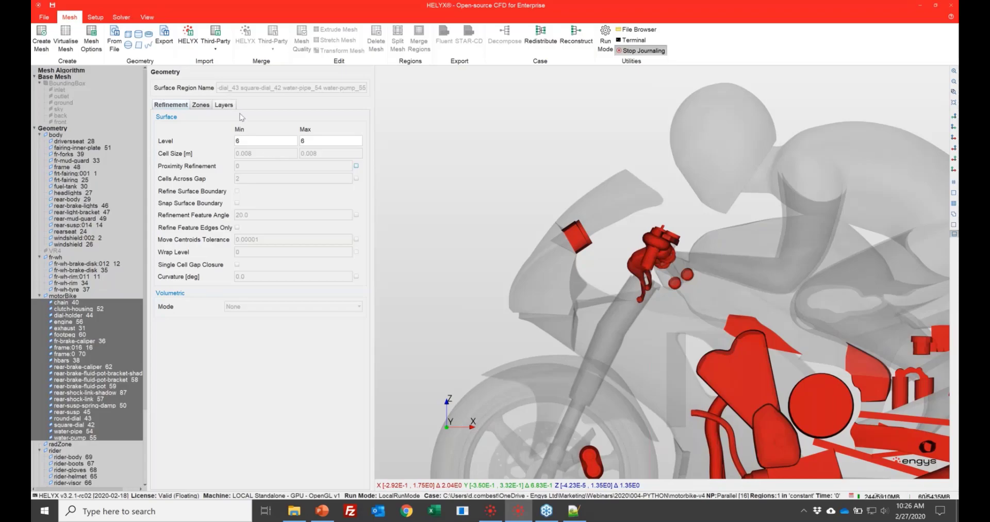
# - Enable proximity refinement on the selected motorBike regions and set it to 1
pyautogui.click(356, 166)
pyautogui.click(324, 166)
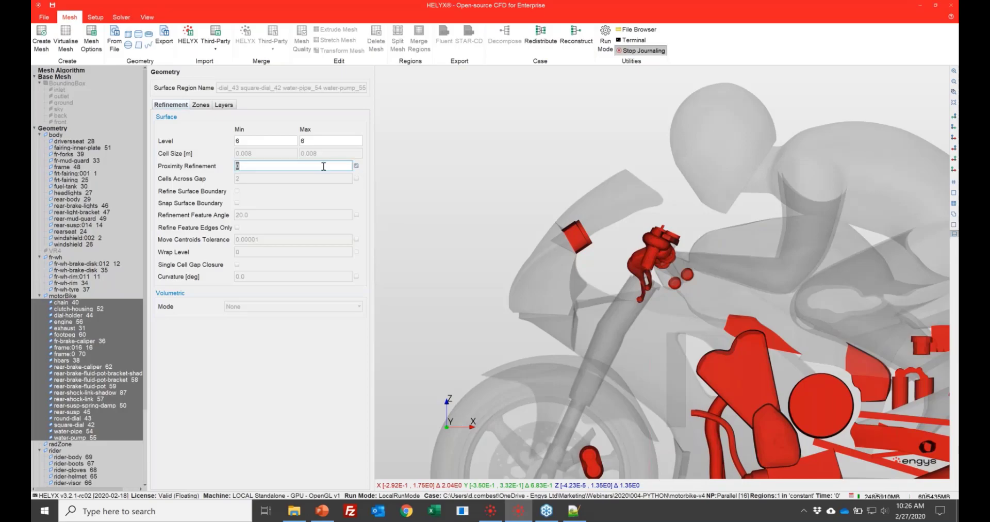
pyautogui.write('1')
pyautogui.press('Return')
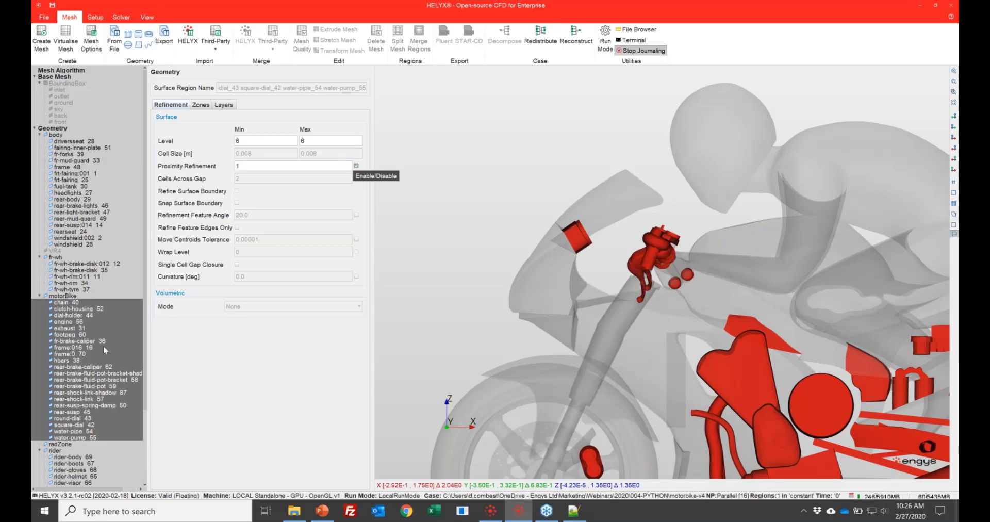
# - Set the minimum and maximum surface refinement levels to 6 for all rider regions, rider-body_69 through rider-visor_66
pyautogui.scroll(-5, 104, 361)
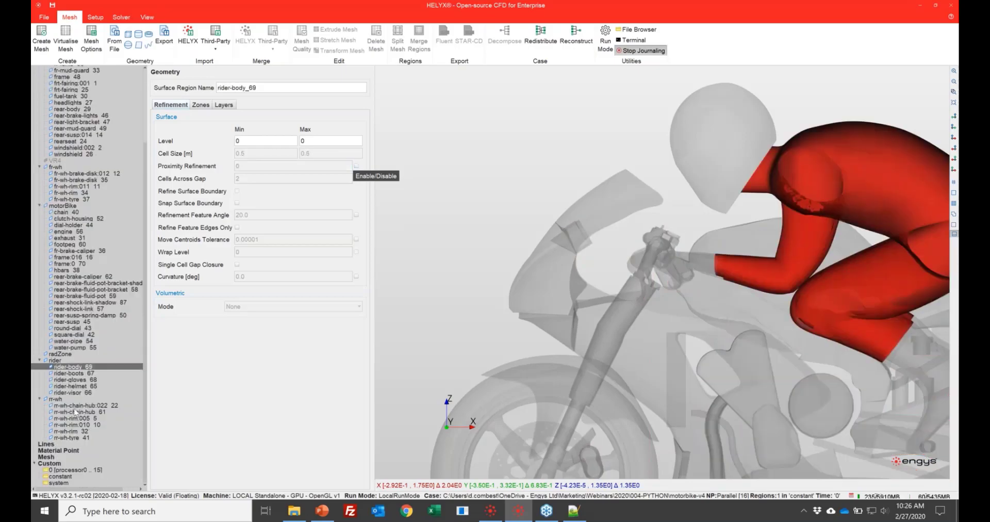
pyautogui.keyDown('shift'); pyautogui.click(71, 394); pyautogui.keyUp('shift')
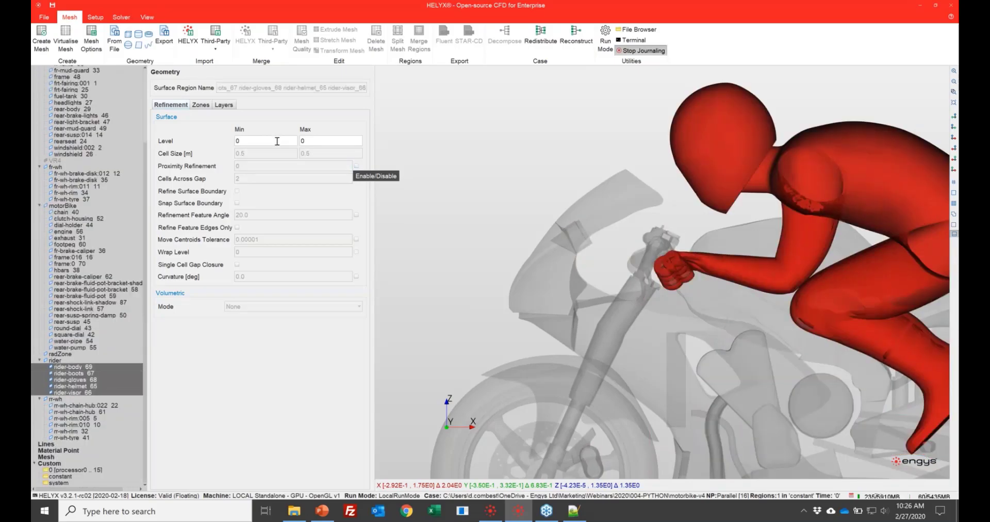
pyautogui.click(277, 141)
pyautogui.write('6')
pyautogui.press('Tab')
pyautogui.write('6')
pyautogui.press('Tab')
# - Set the number of layers to 3 for all rider regions, rider-body_69 through rider-visor_66
pyautogui.click(224, 105)
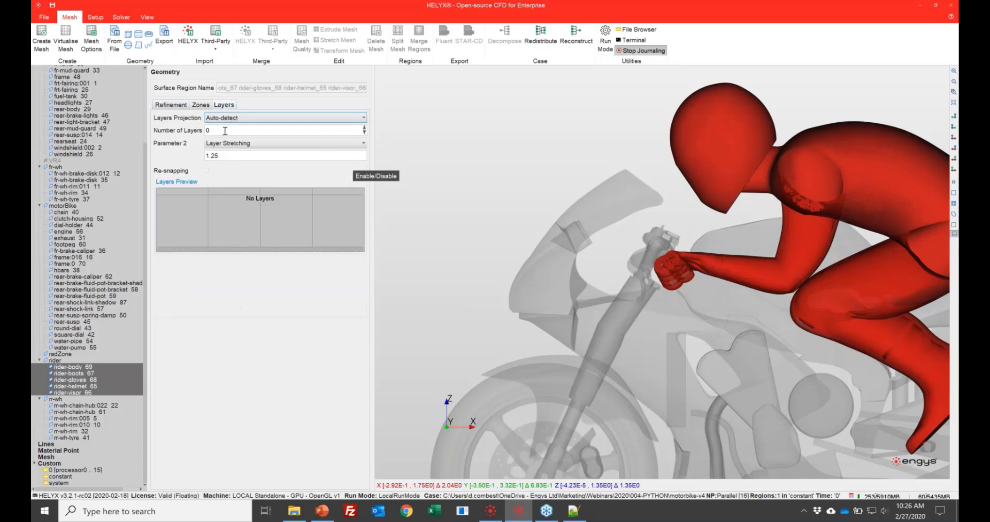
pyautogui.doubleClick(224, 130)
pyautogui.write('3')
pyautogui.press('Tab')
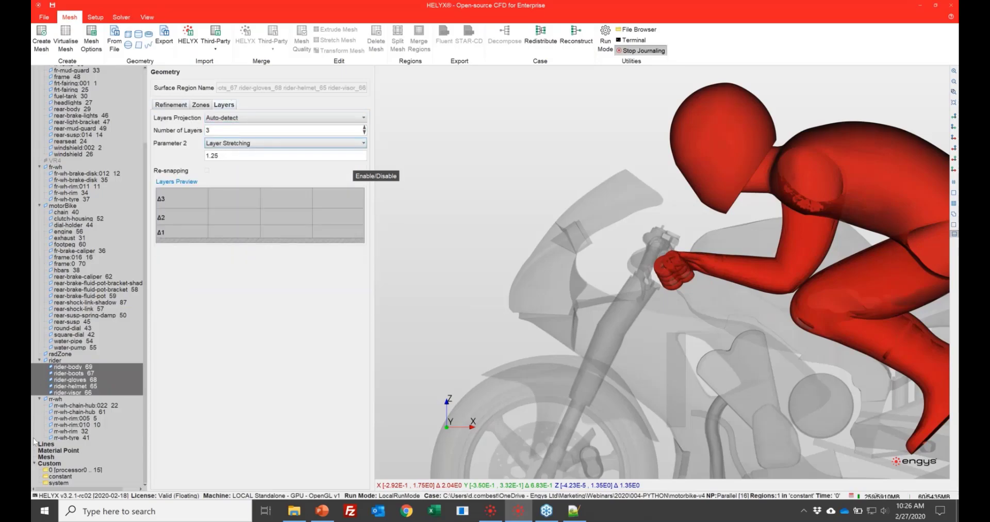
# - Set the minimum and maximum surface refinement levels to 6 for all fr-wh regions, fr-wh-brake-disk:012_12 through fr-wh-tyre_37
pyautogui.click(76, 175)
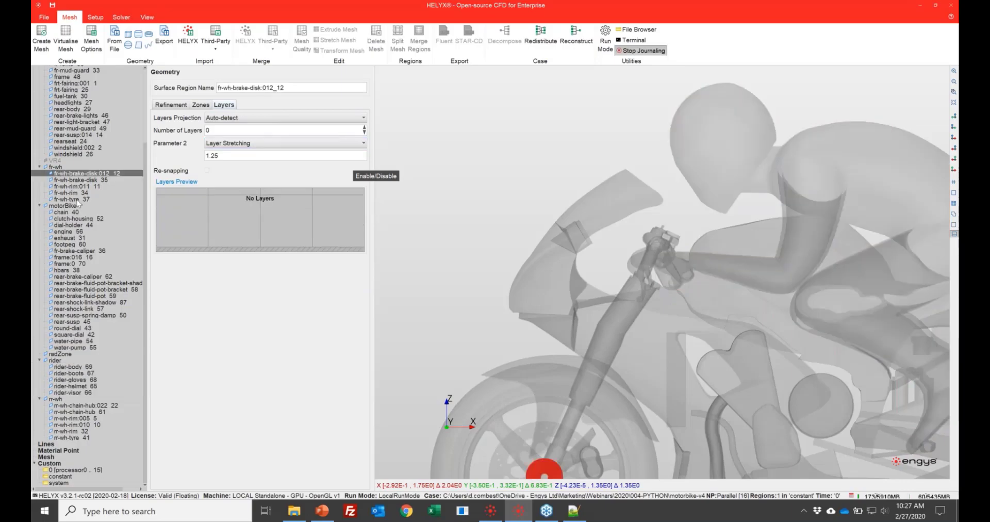
pyautogui.keyDown('shift'); pyautogui.click(78, 200); pyautogui.keyUp('shift')
pyautogui.scroll(-3, 457, 308)
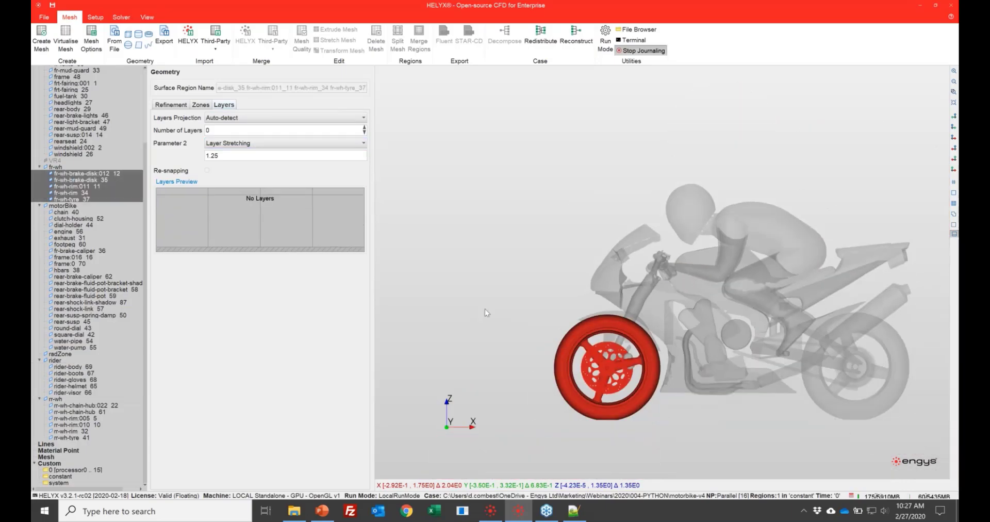
pyautogui.moveTo(497, 308); pyautogui.dragTo(460, 308)
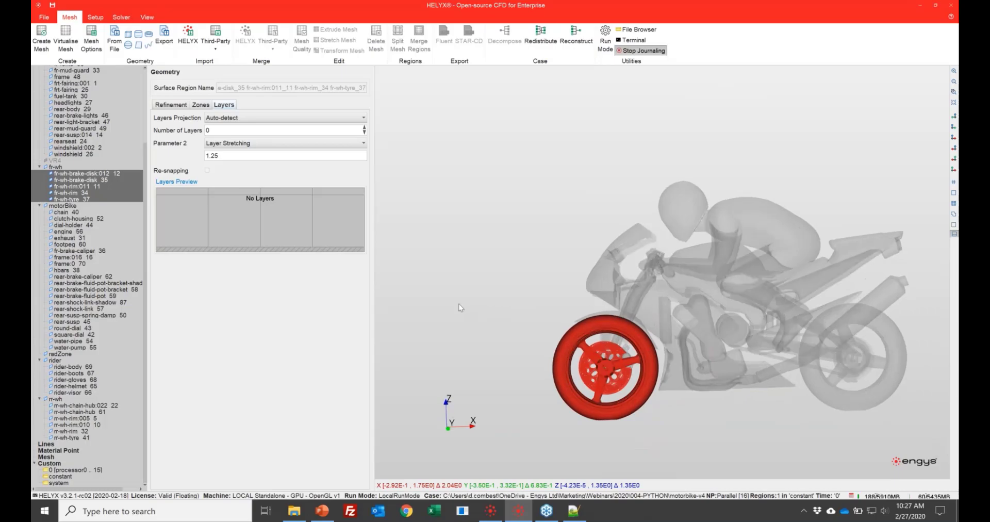
pyautogui.click(178, 107)
pyautogui.click(251, 142)
pyautogui.write('6')
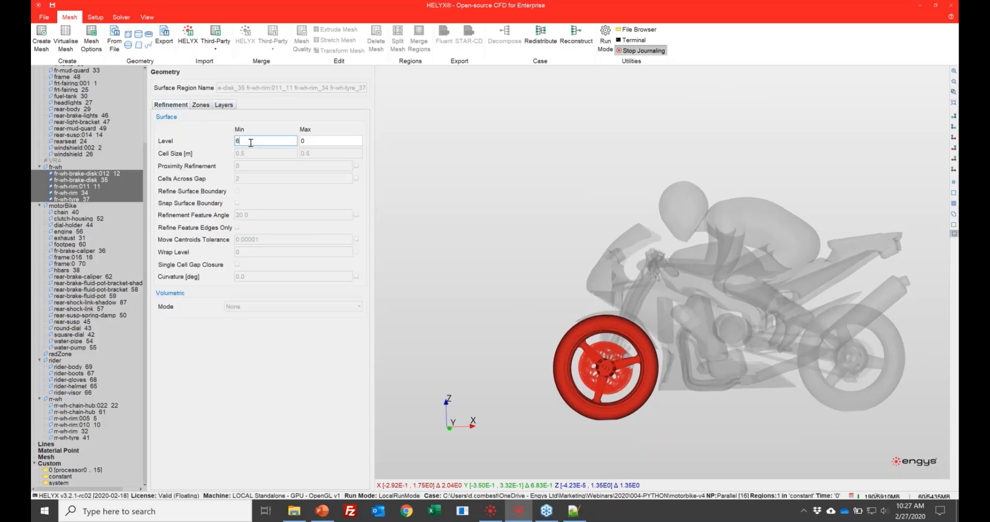
pyautogui.press('Tab')
pyautogui.write('6')
pyautogui.press('Tab')
# - Enable proximity refinement on the selected fr-wh regions and set it to 1
pyautogui.click(355, 165)
pyautogui.click(329, 167)
pyautogui.write('1')
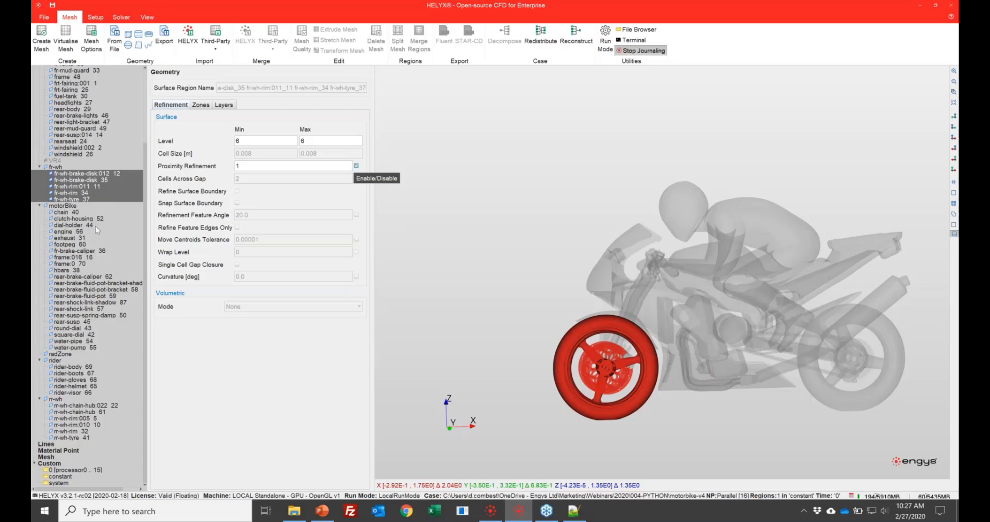
# - Set the minimum and maximum surface refinement levels to 6 for all rr-wh regions, rr-wh-chain-hub:022_22 through rr-wh-tyre_41
pyautogui.click(70, 367)
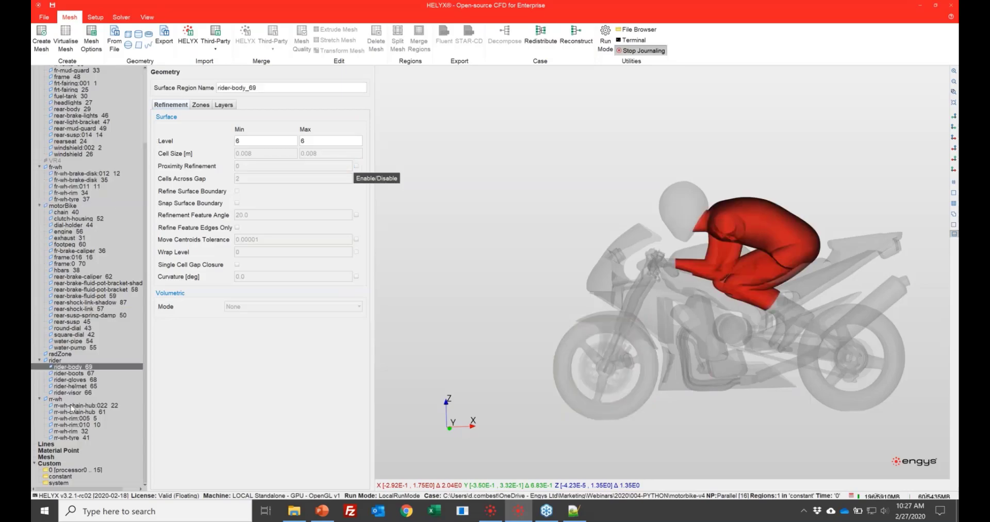
pyautogui.click(71, 405)
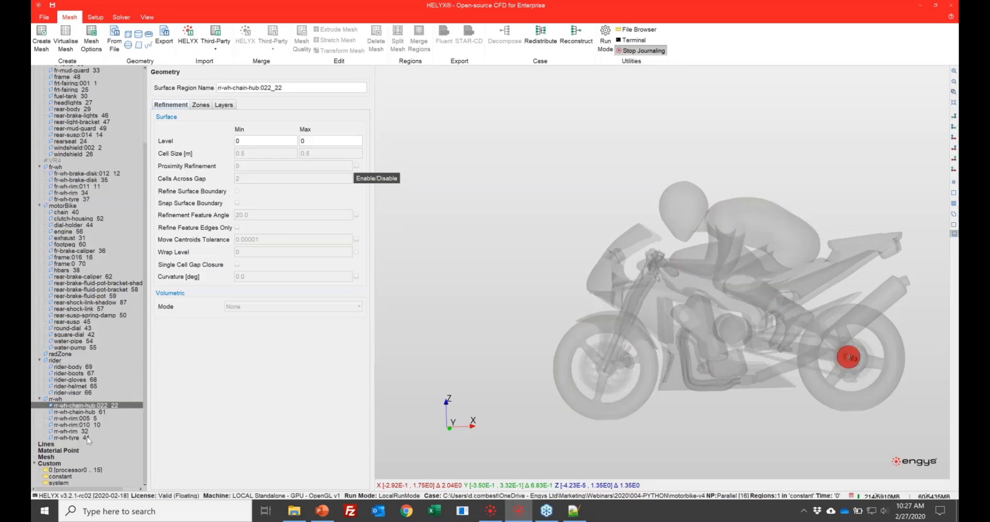
pyautogui.keyDown('shift'); pyautogui.click(87, 439); pyautogui.keyUp('shift')
pyautogui.click(259, 139)
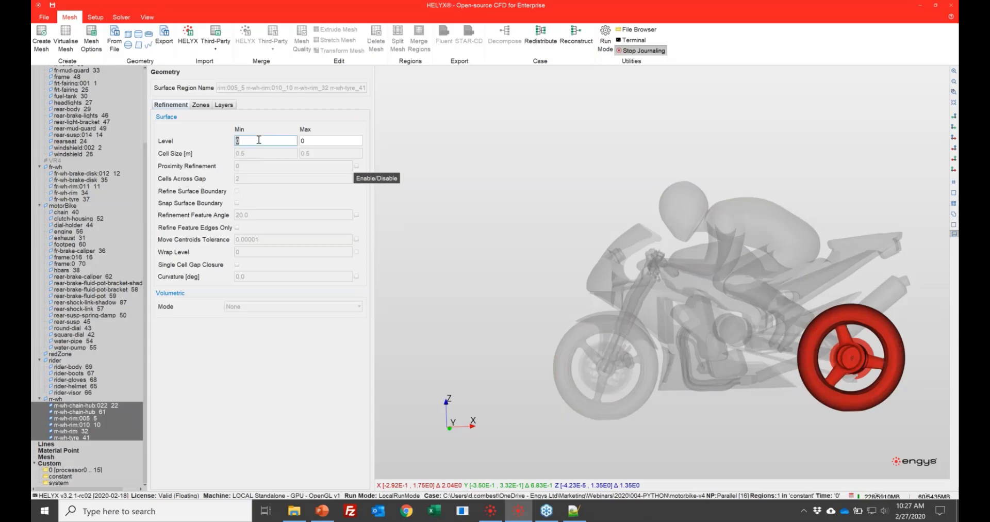
pyautogui.write('6')
pyautogui.press('Tab')
pyautogui.write('6')
# - Enable proximity refinement on the selected rr-wh regions and set it to 1
pyautogui.click(356, 166)
pyautogui.doubleClick(331, 165)
pyautogui.write('1')
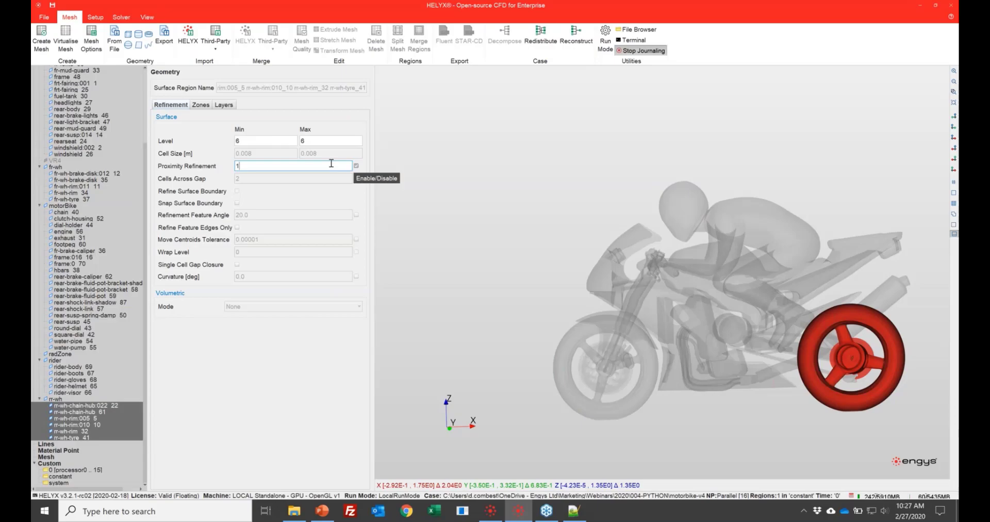
# - Move the material point ahead of the motorbike in the view, and set its coordinates to X 3.5, Y 0.0, Z 1.25
pyautogui.scroll(3, 100, 266)
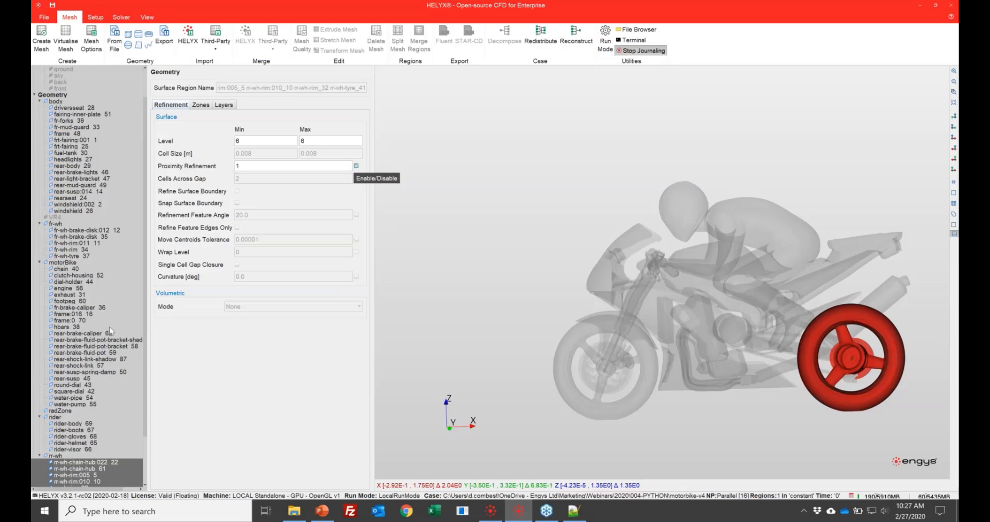
pyautogui.scroll(-3, 110, 326)
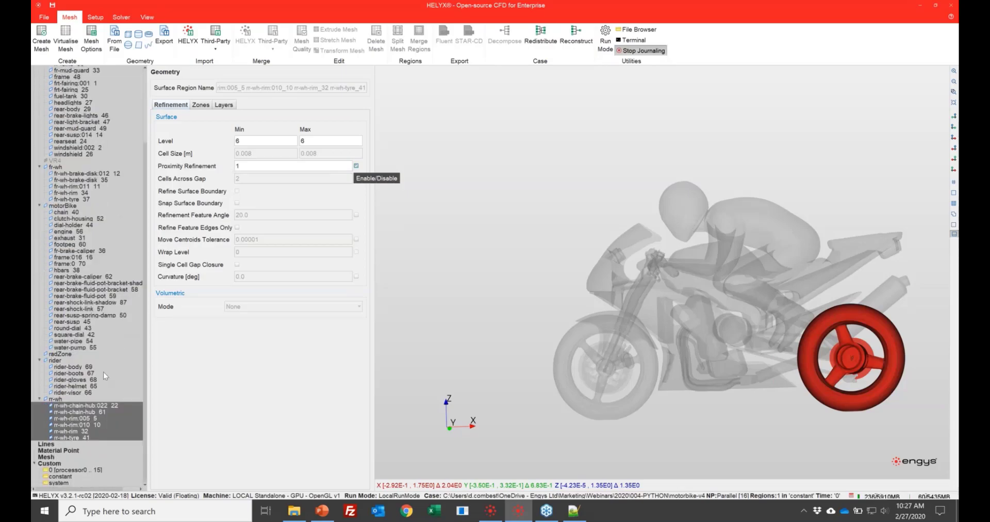
pyautogui.scroll(-2, 577, 233)
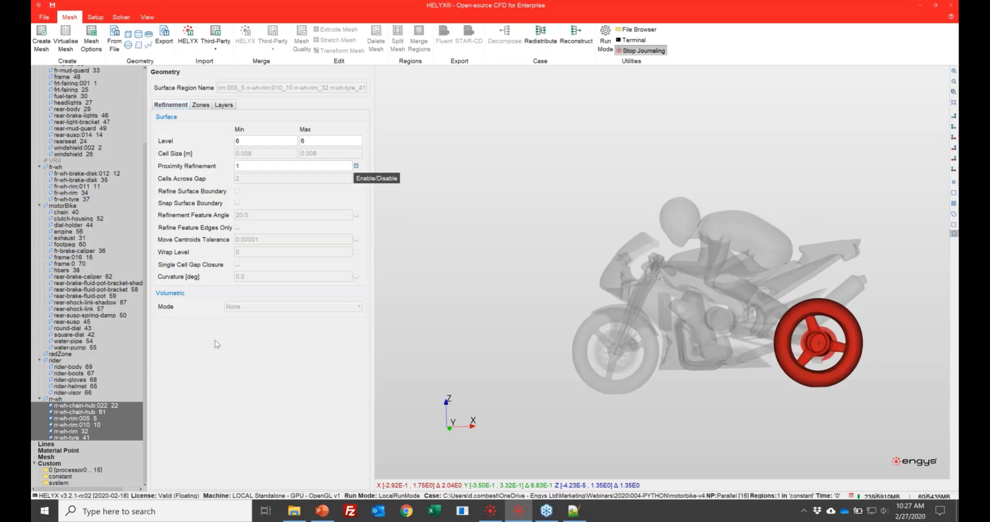
pyautogui.click(76, 451)
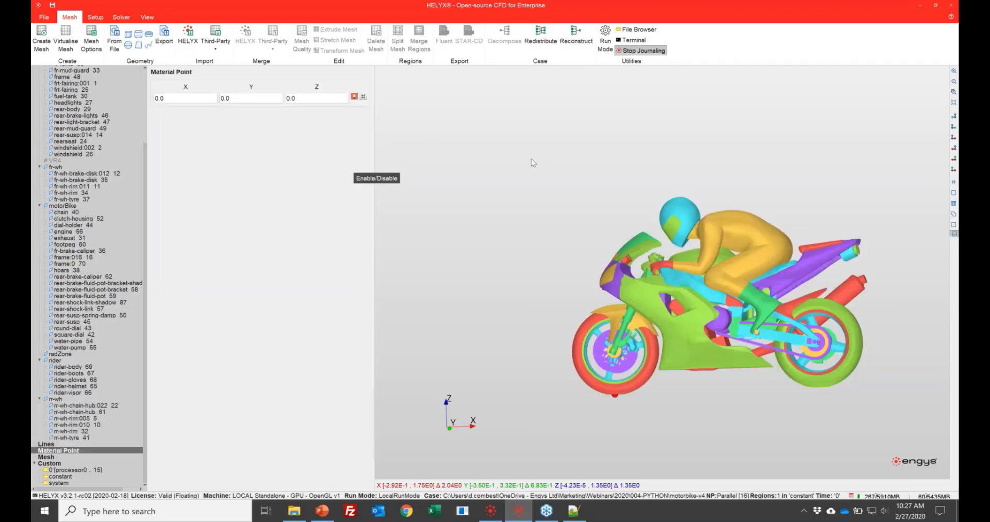
pyautogui.scroll(-3, 531, 158)
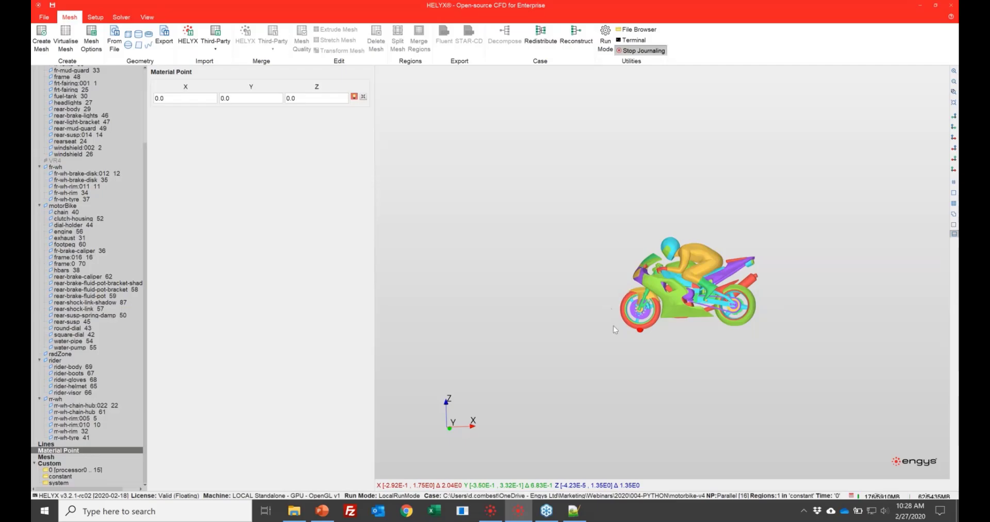
pyautogui.moveTo(639, 331); pyautogui.dragTo(565, 232)
pyautogui.click(181, 95)
pyautogui.click(232, 98)
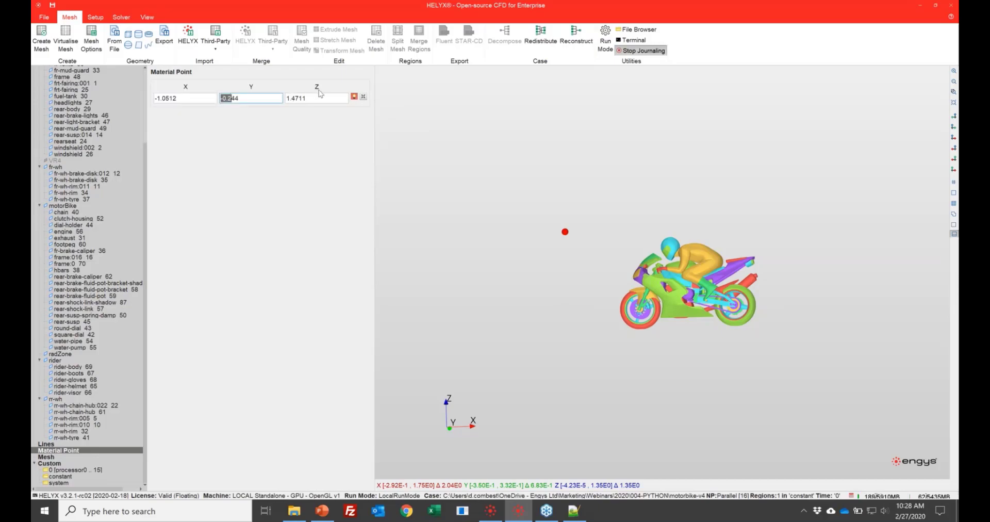
pyautogui.click(363, 97)
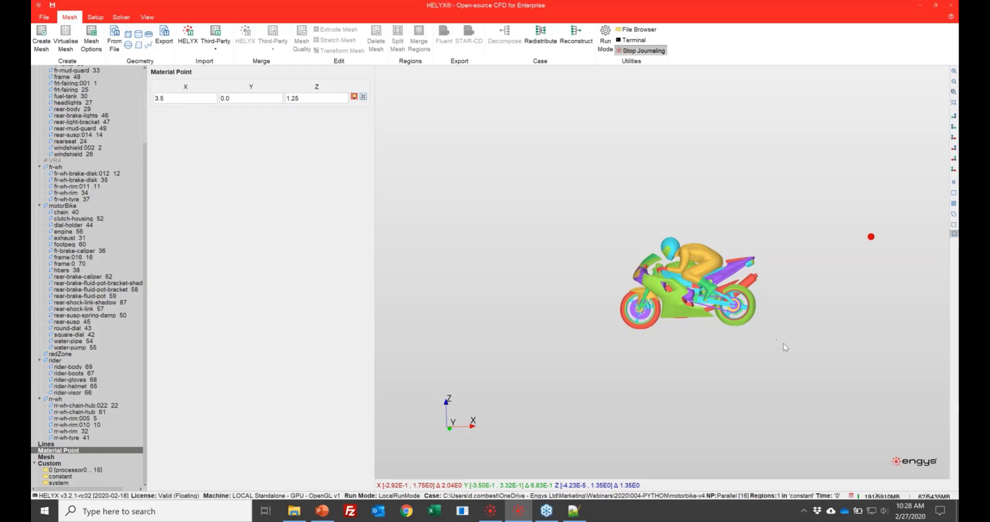
# - Set the radZone surface's zone type to Internal (no patches) and enable its cell zone
pyautogui.scroll(-2, 463, 240)
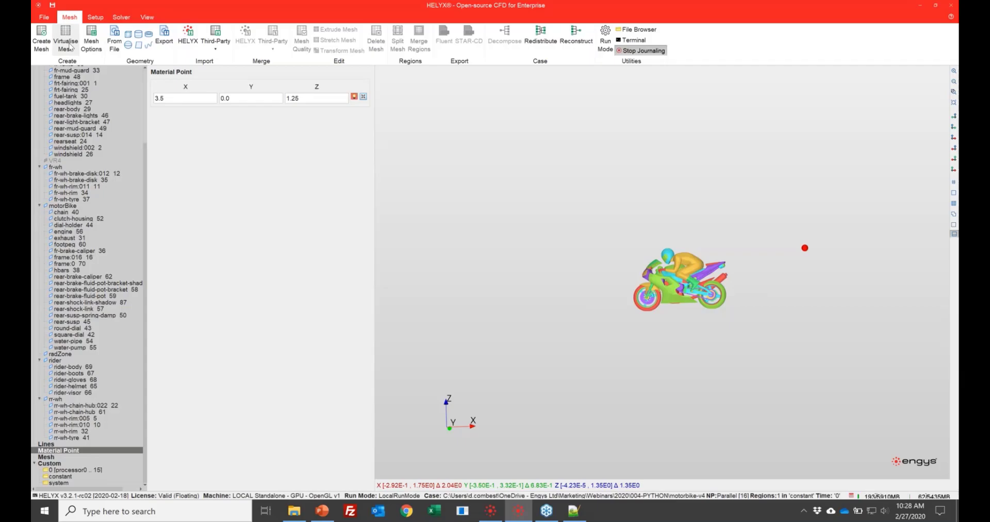
pyautogui.scroll(5, 105, 211)
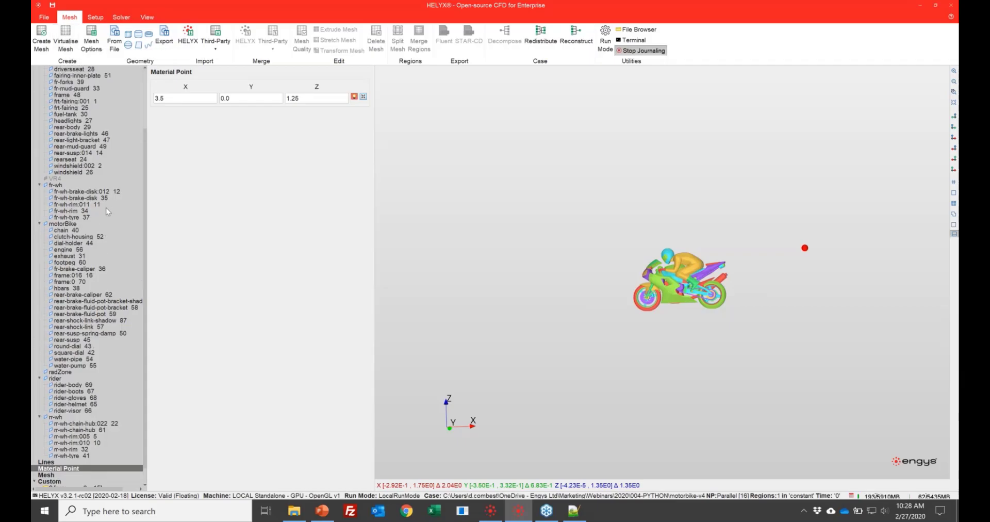
pyautogui.scroll(-5, 108, 196)
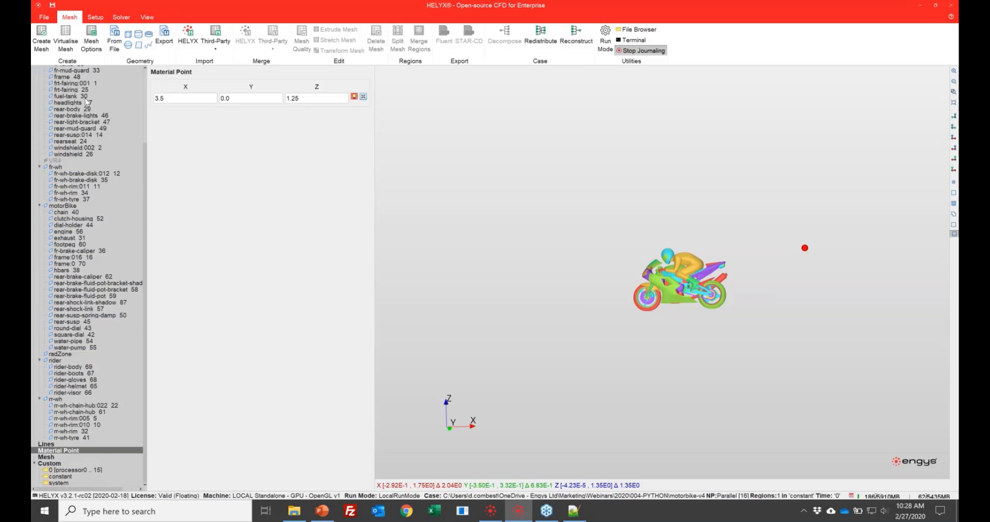
pyautogui.click(66, 354)
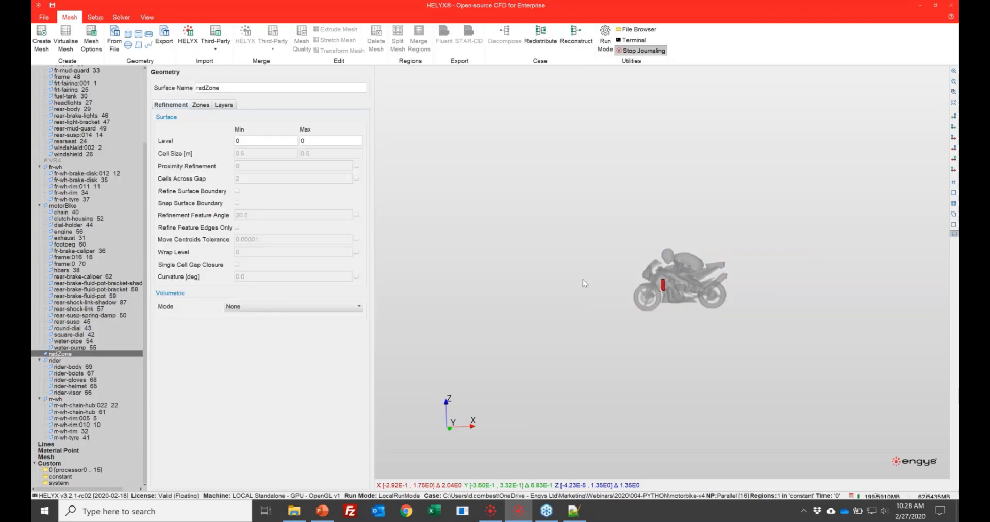
pyautogui.moveTo(655, 258); pyautogui.dragTo(501, 167)
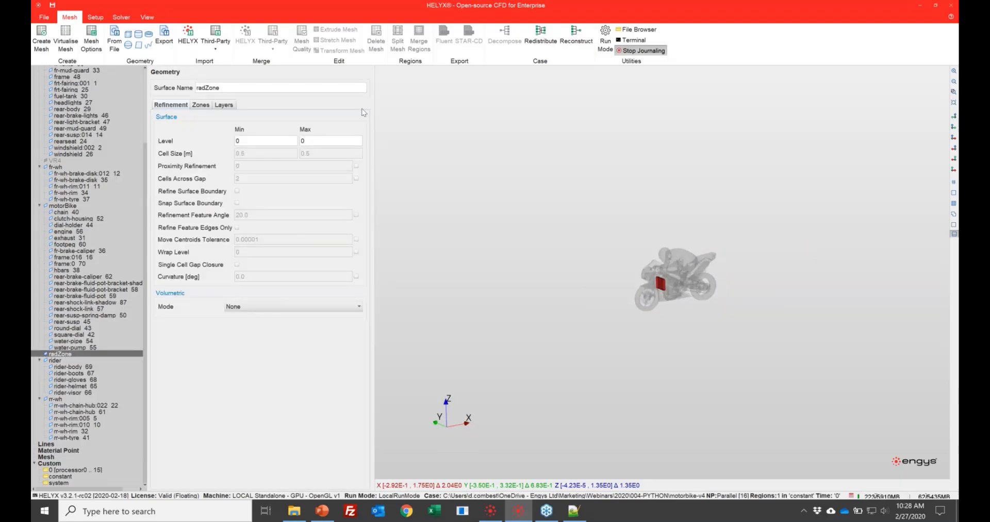
pyautogui.click(201, 106)
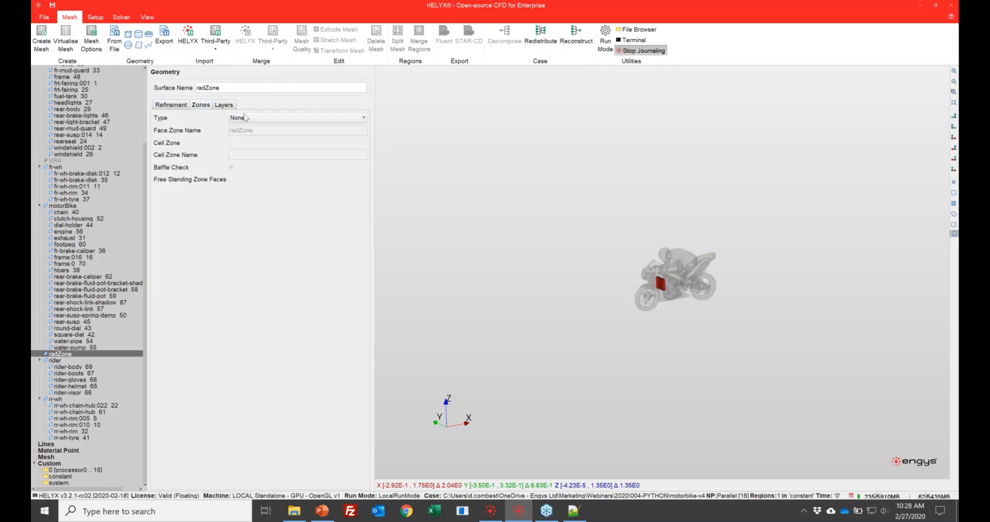
pyautogui.click(246, 118)
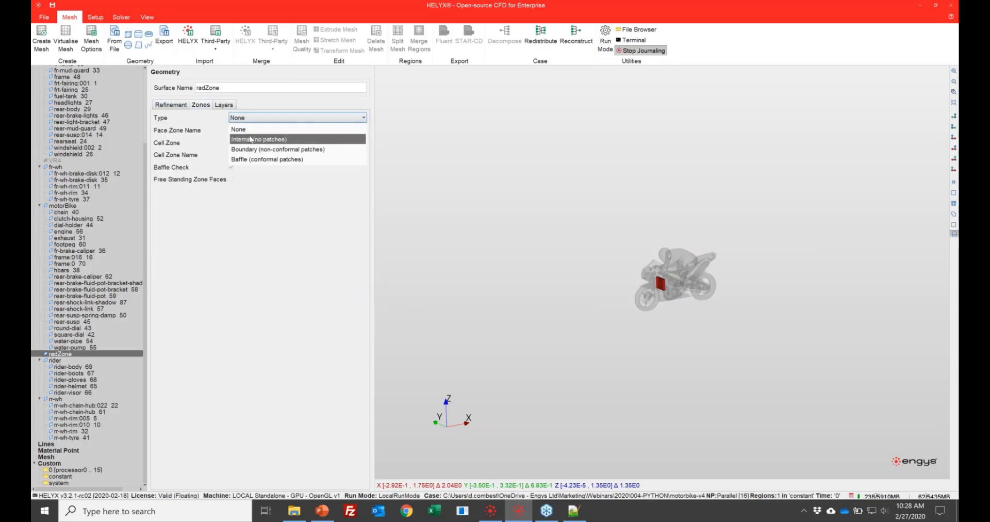
pyautogui.click(250, 140)
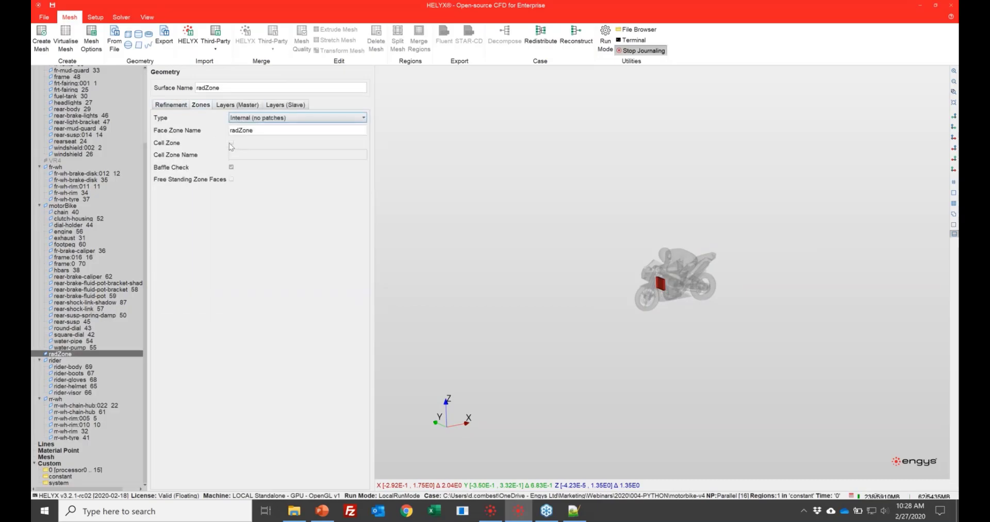
pyautogui.click(231, 142)
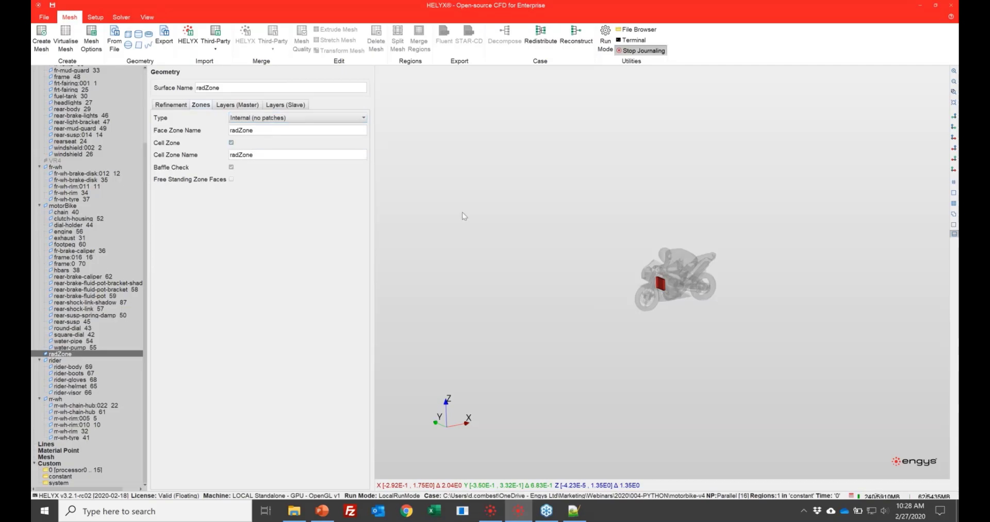
pyautogui.scroll(10, 522, 225)
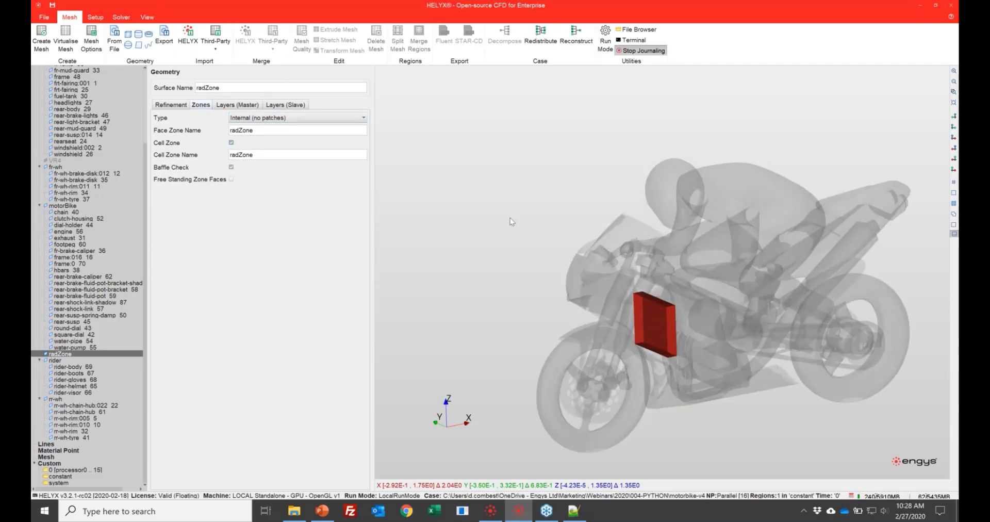
pyautogui.moveTo(546, 222); pyautogui.dragTo(495, 241)
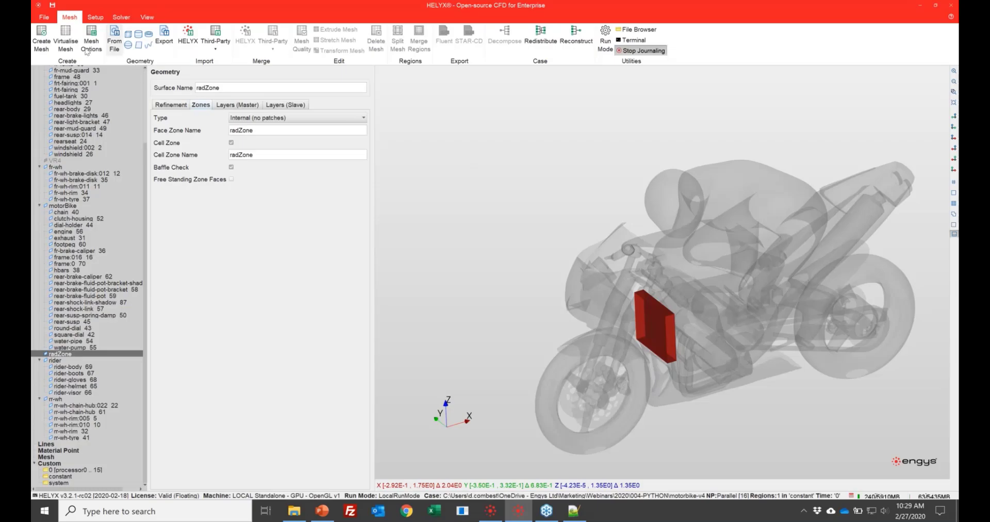
# - Virtualise the mesh and open the case setup, widening the setup tree so the patch names are readable
pyautogui.click(65, 41)
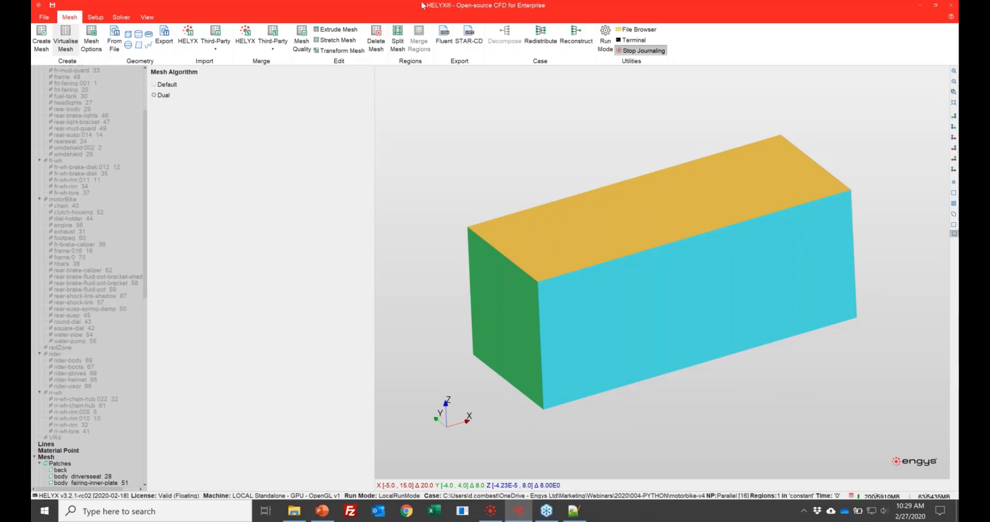
pyautogui.click(96, 18)
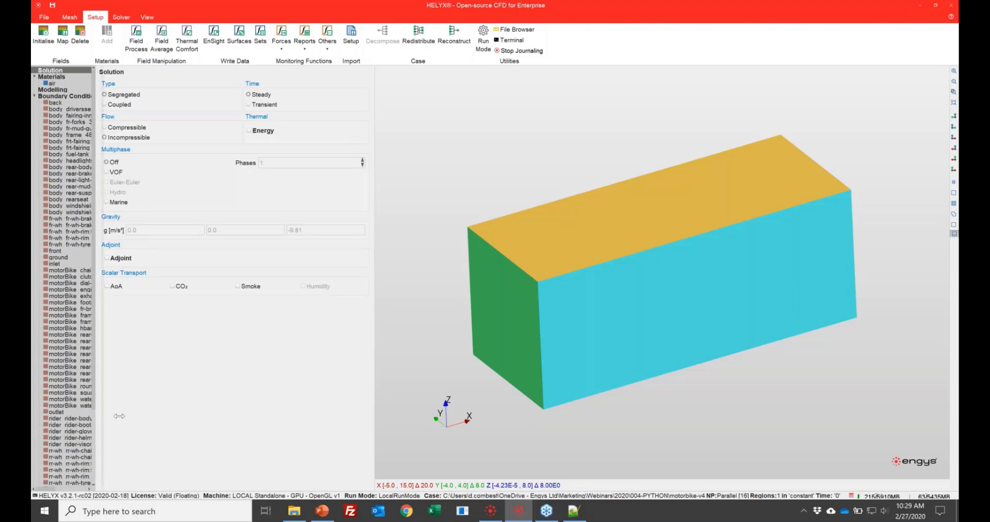
pyautogui.moveTo(119, 416); pyautogui.dragTo(138, 416)
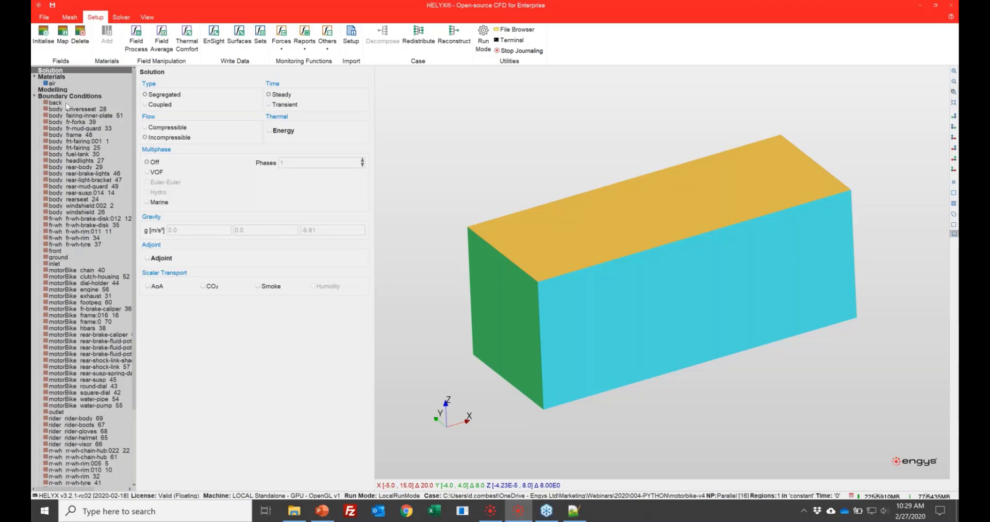
# - Enable editing of the patches from back through body_windshield_26 as a group, and turn on Wall Pressure for them
pyautogui.click(53, 84)
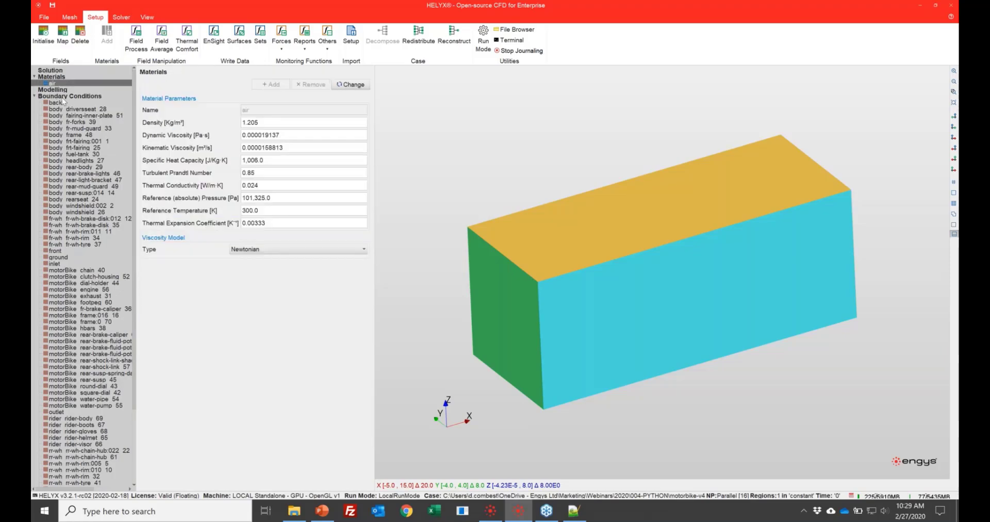
pyautogui.click(65, 90)
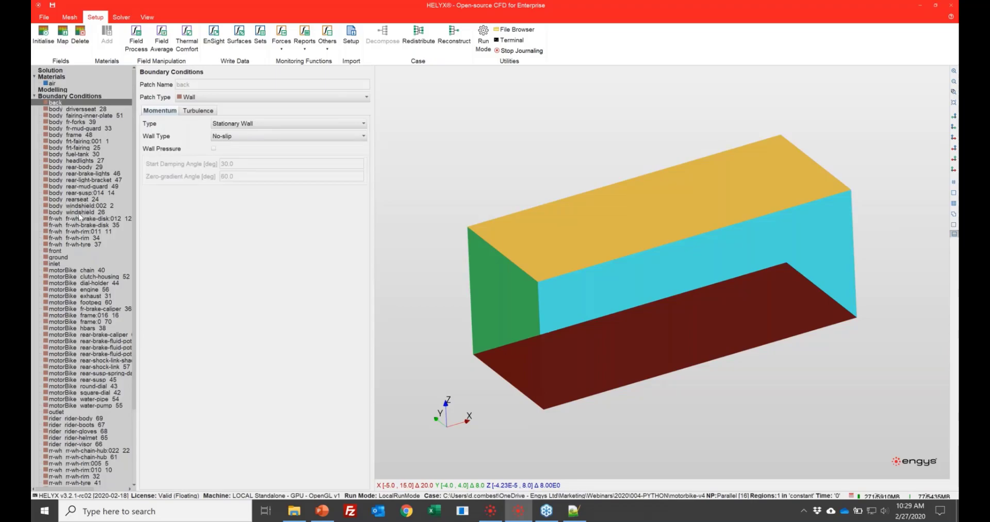
pyautogui.keyDown('shift'); pyautogui.click(76, 212); pyautogui.keyUp('shift')
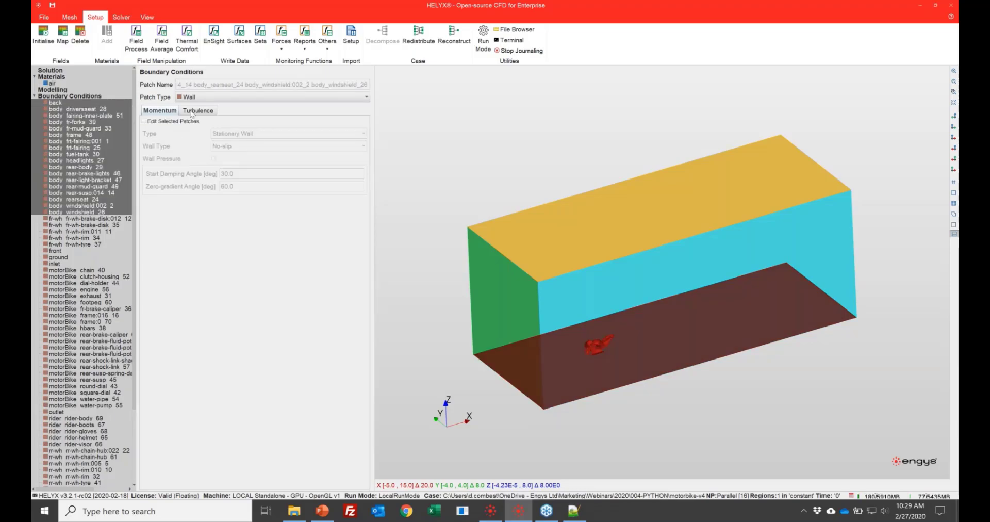
pyautogui.click(144, 122)
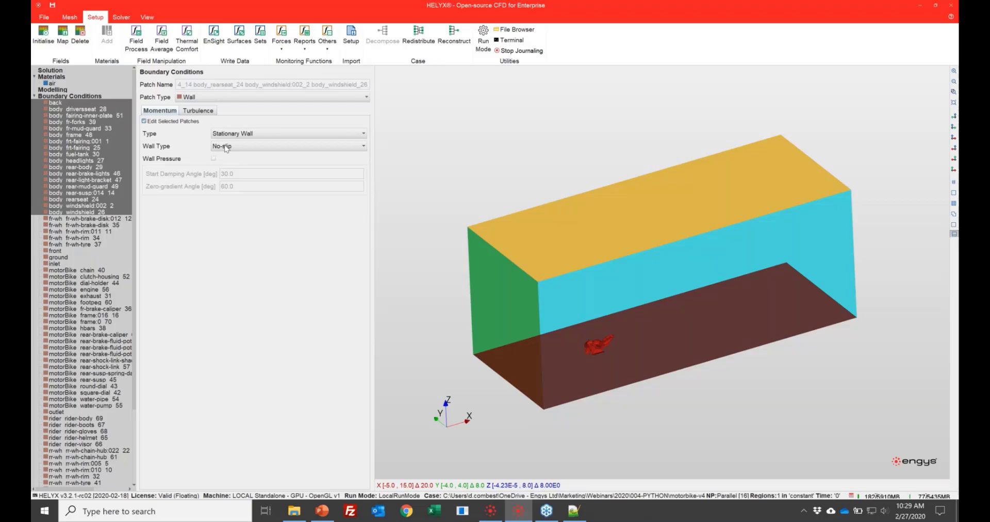
pyautogui.click(214, 159)
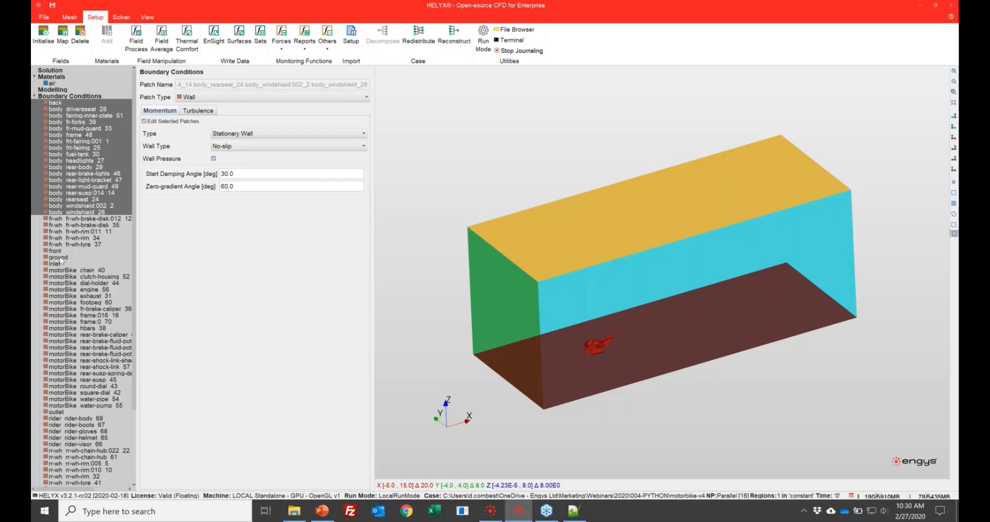
# - Change the inlet patch to type Inlet and set its X velocity component to 40 m/s
pyautogui.click(68, 220)
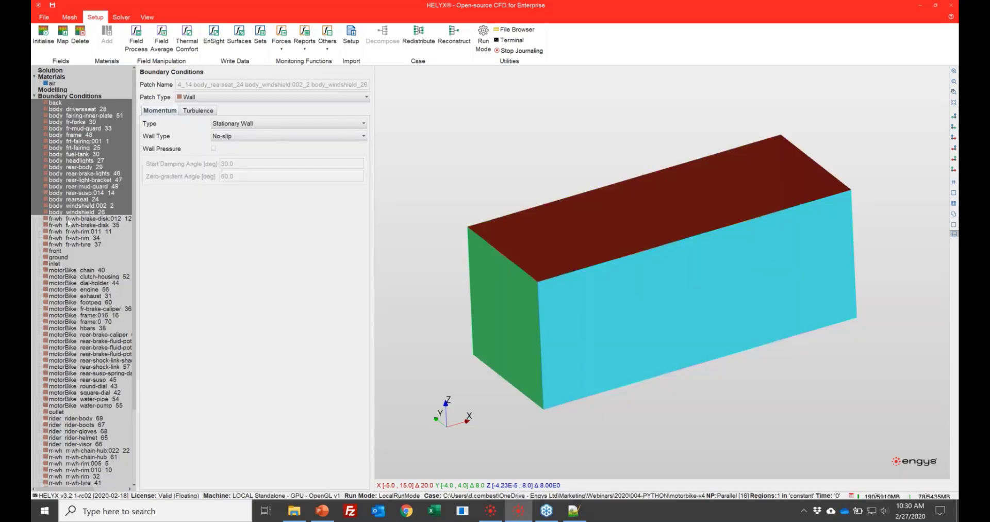
pyautogui.click(58, 256)
pyautogui.click(57, 264)
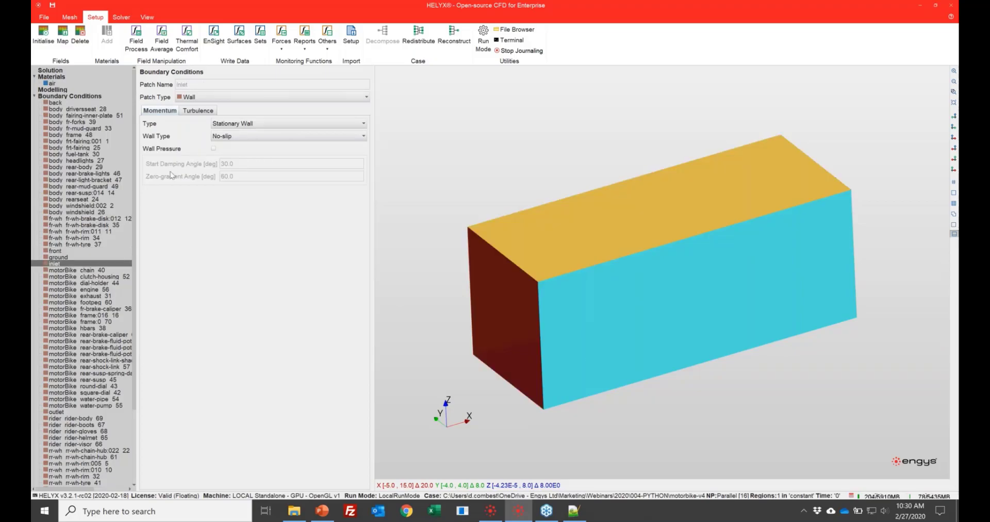
pyautogui.click(195, 97)
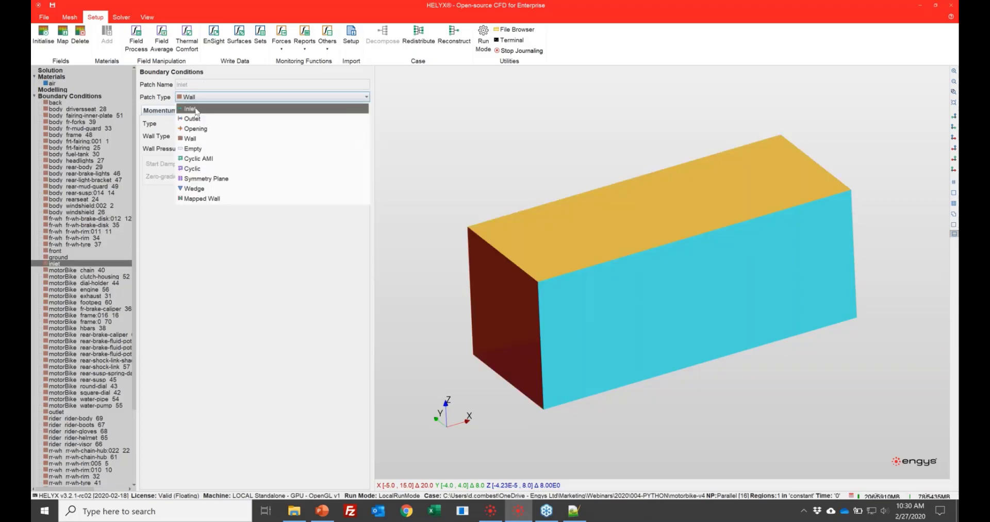
pyautogui.click(196, 109)
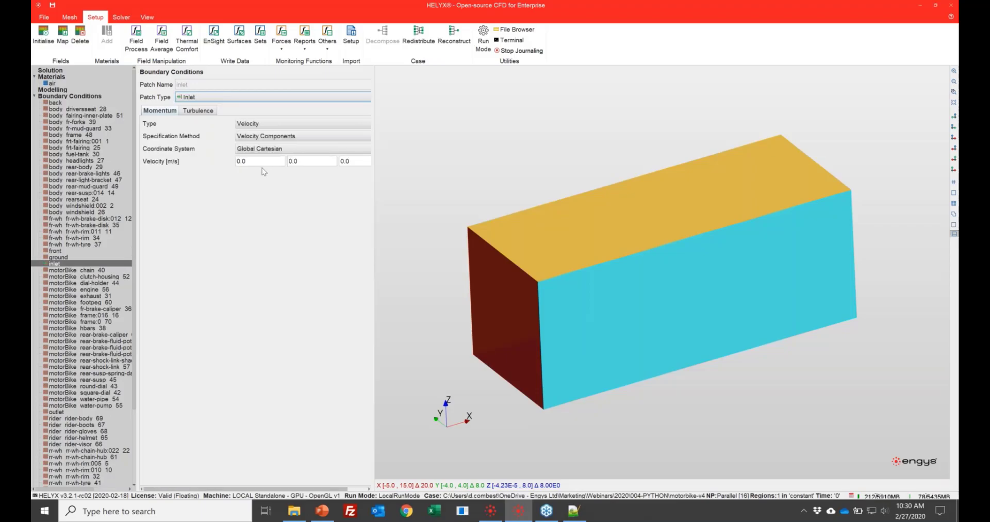
pyautogui.click(264, 162)
pyautogui.write('40')
pyautogui.press('Tab')
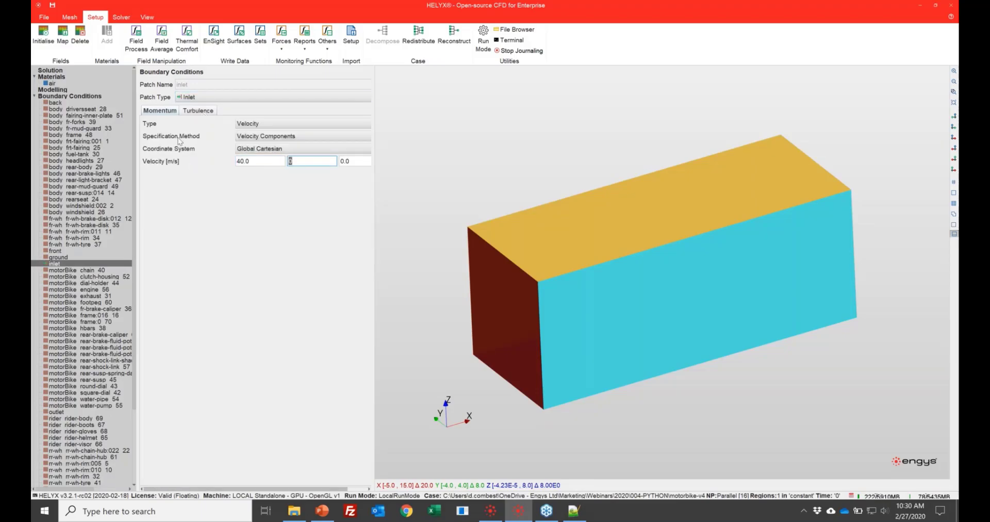
# - Set the front and back patches together to the Symmetry Plane patch type
pyautogui.click(56, 252)
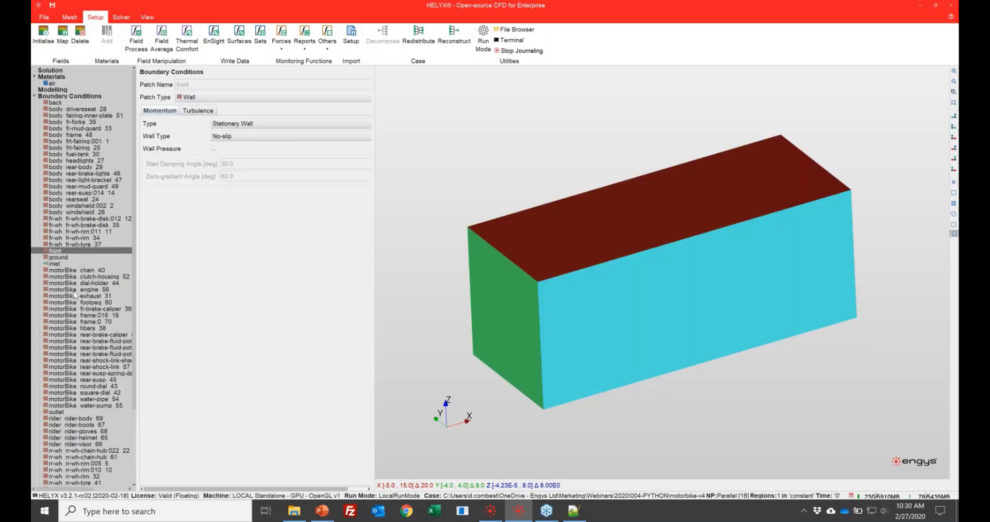
pyautogui.keyDown('ctrl'); pyautogui.click(56, 102); pyautogui.keyUp('ctrl')
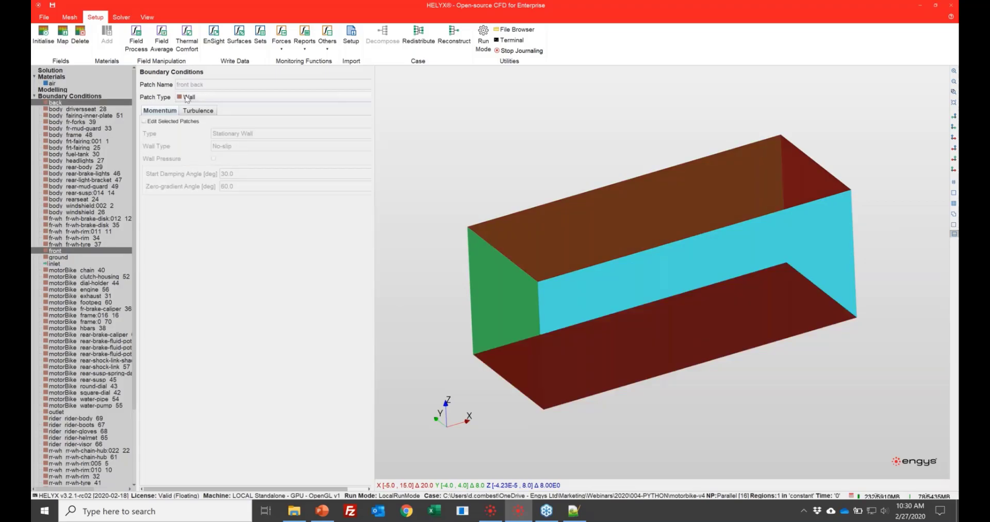
pyautogui.click(188, 98)
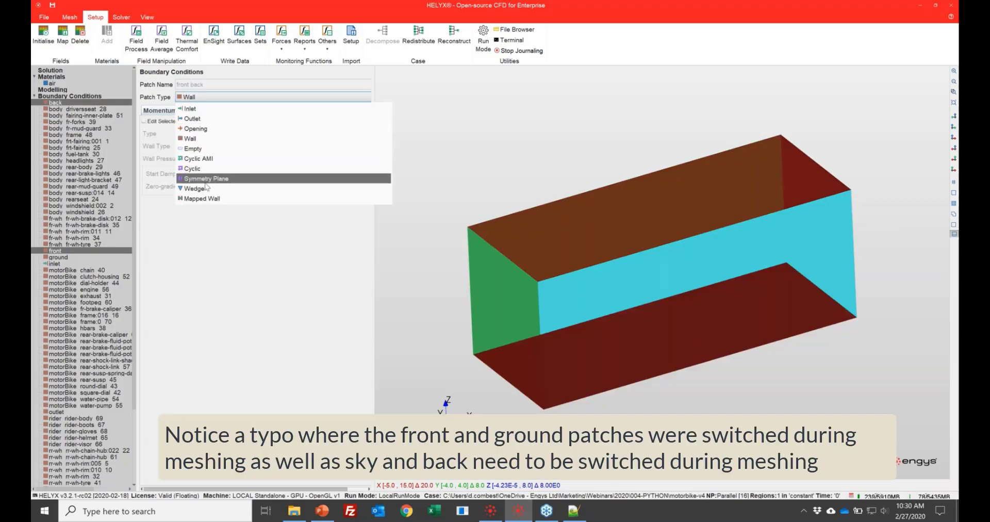
pyautogui.click(205, 180)
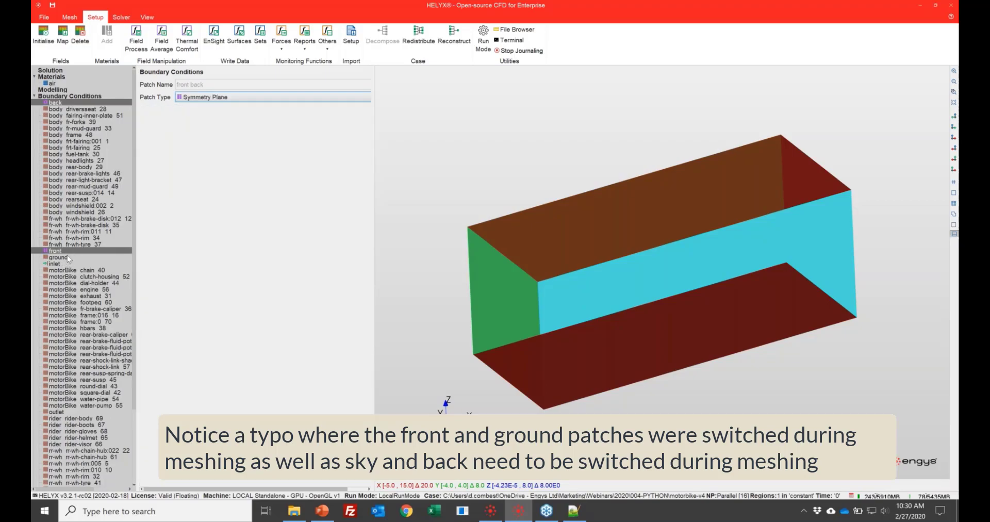
# - Make the ground patch a Moving Wall with Fixed Tangential Velocity and a velocity magnitude of 40 m/s
pyautogui.click(65, 257)
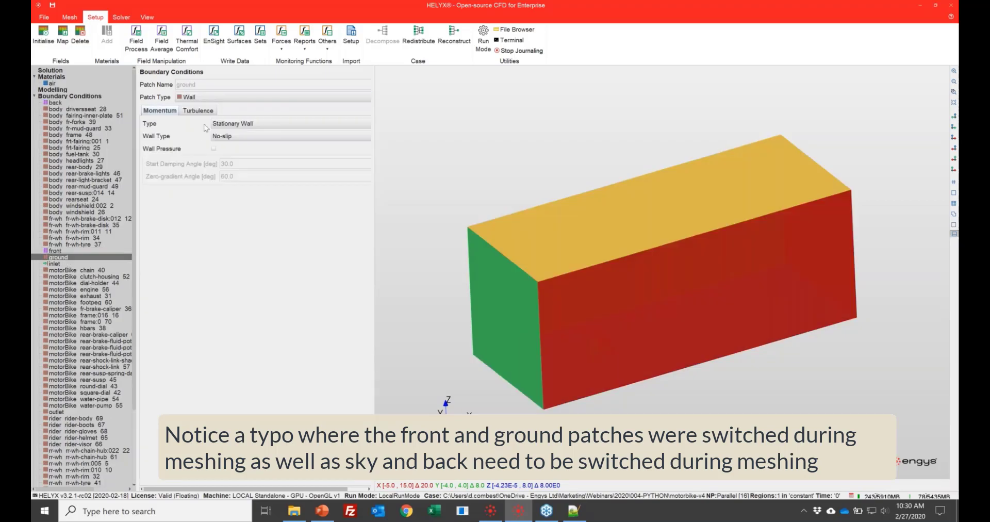
pyautogui.click(204, 97)
pyautogui.click(204, 95)
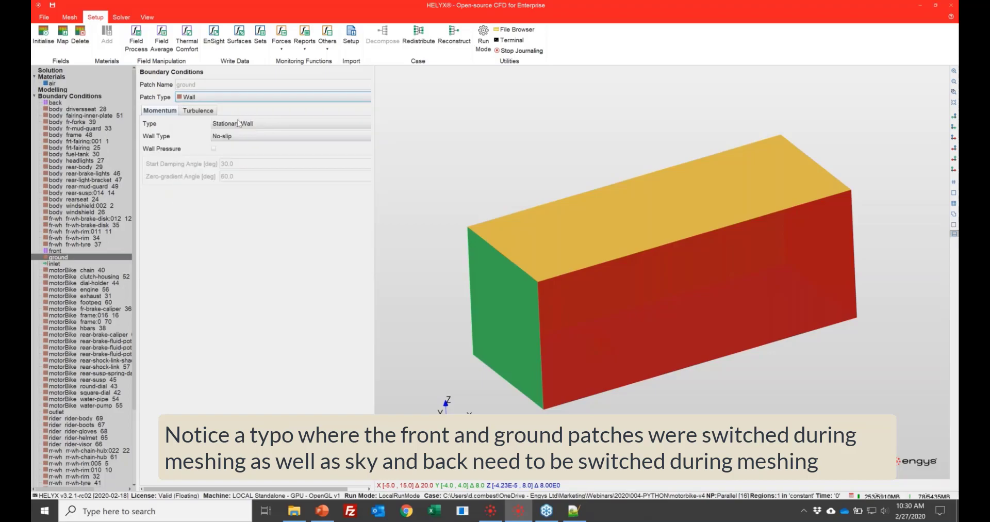
pyautogui.click(240, 124)
pyautogui.click(230, 145)
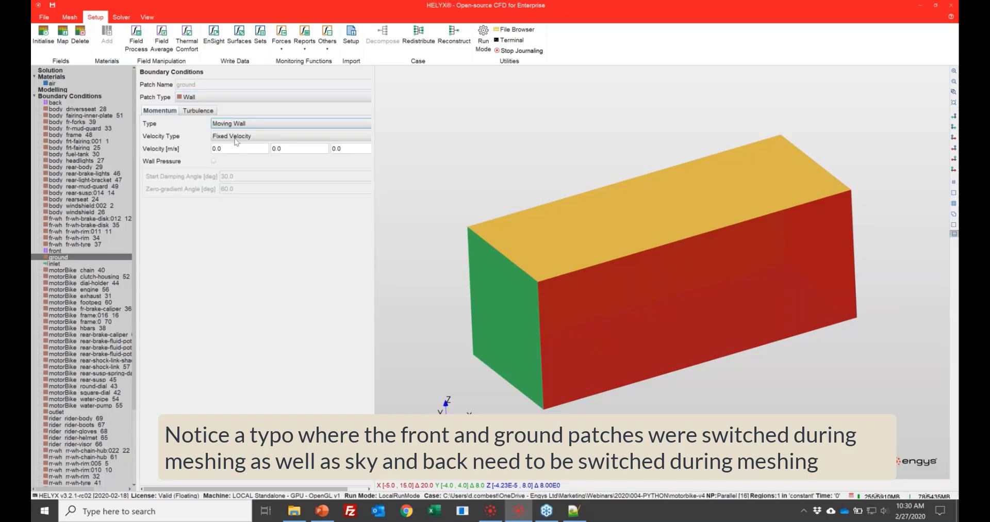
pyautogui.click(240, 136)
pyautogui.click(250, 159)
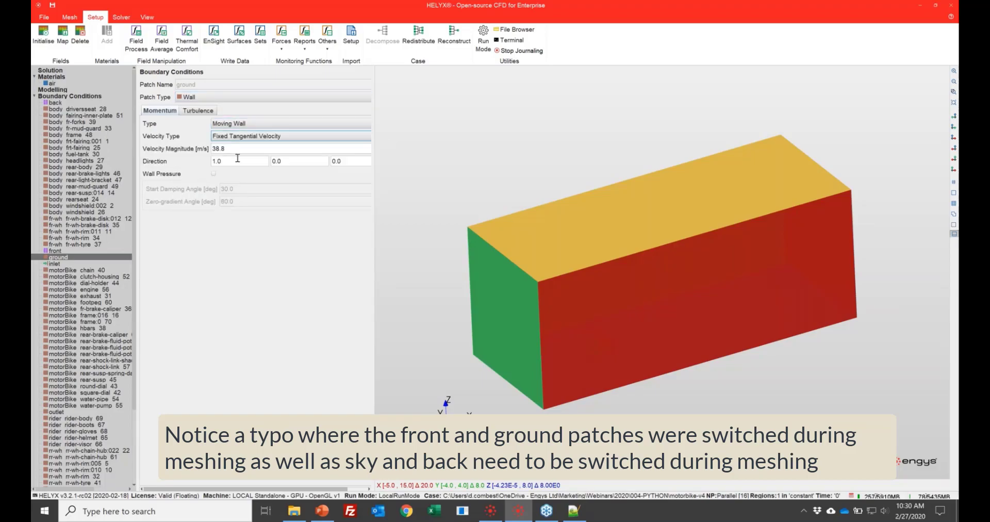
pyautogui.doubleClick(235, 148)
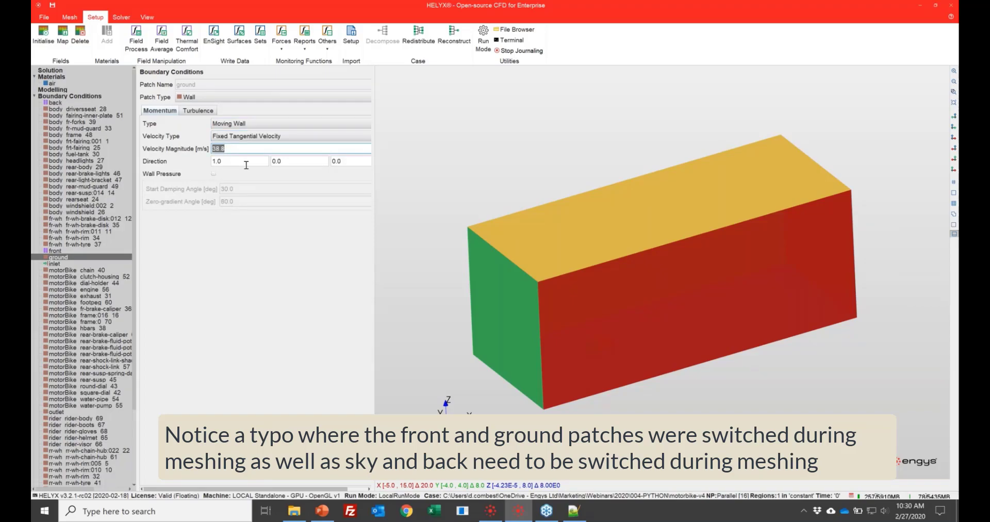
pyautogui.write('40')
pyautogui.press('Tab')
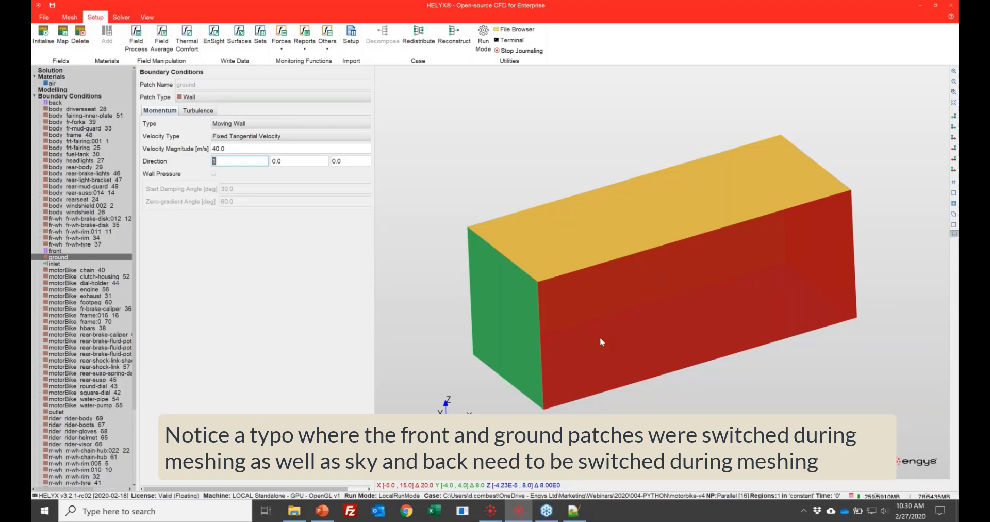
# - Set the outlet patch's type to Outlet
pyautogui.moveTo(600, 336); pyautogui.dragTo(593, 282)
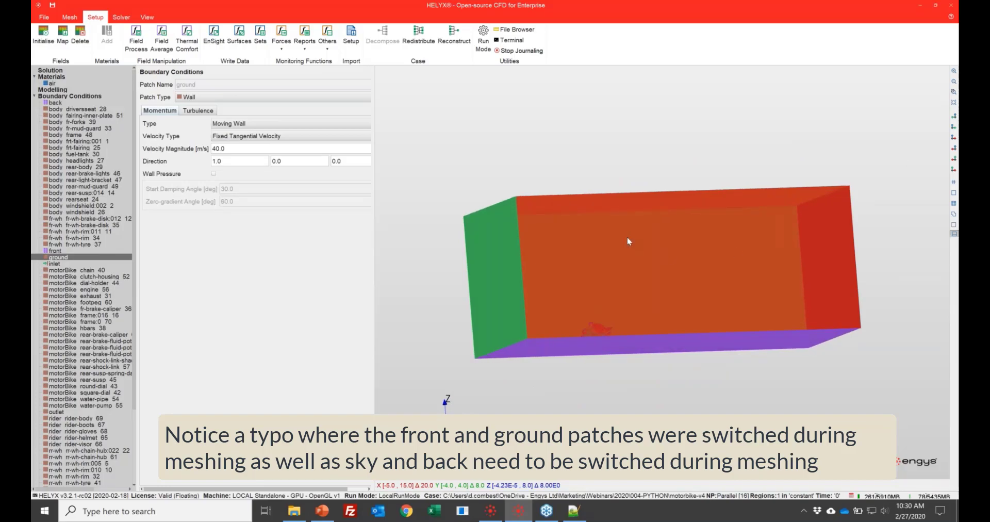
pyautogui.moveTo(627, 239); pyautogui.dragTo(614, 389)
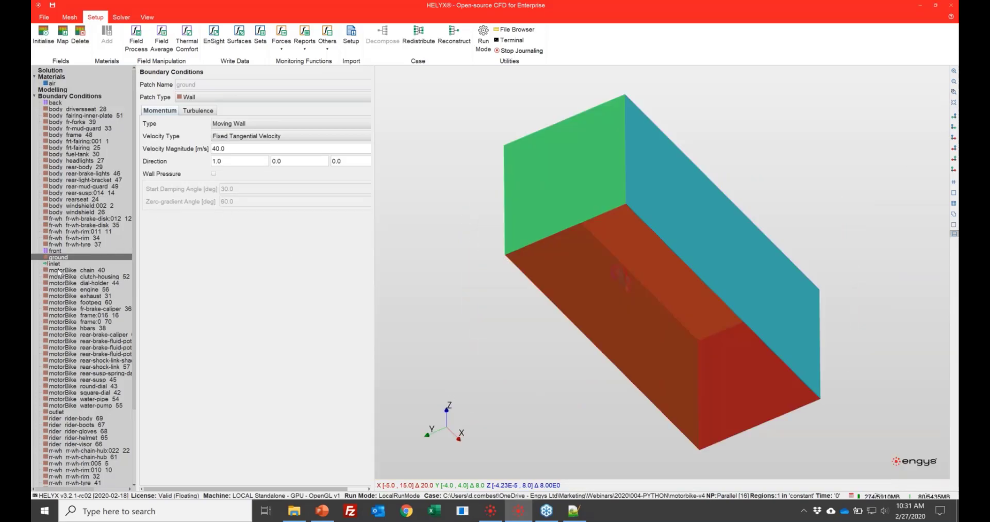
pyautogui.click(55, 264)
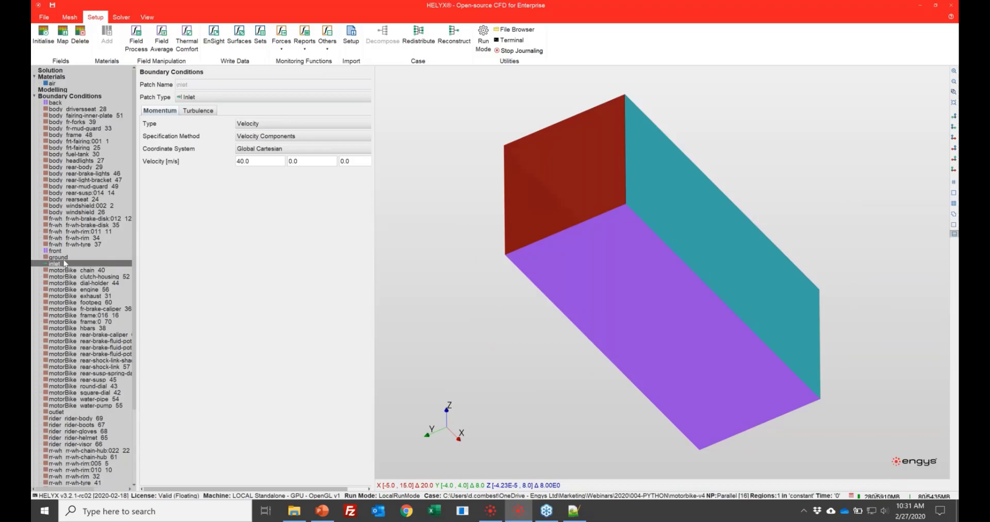
pyautogui.scroll(-5, 74, 360)
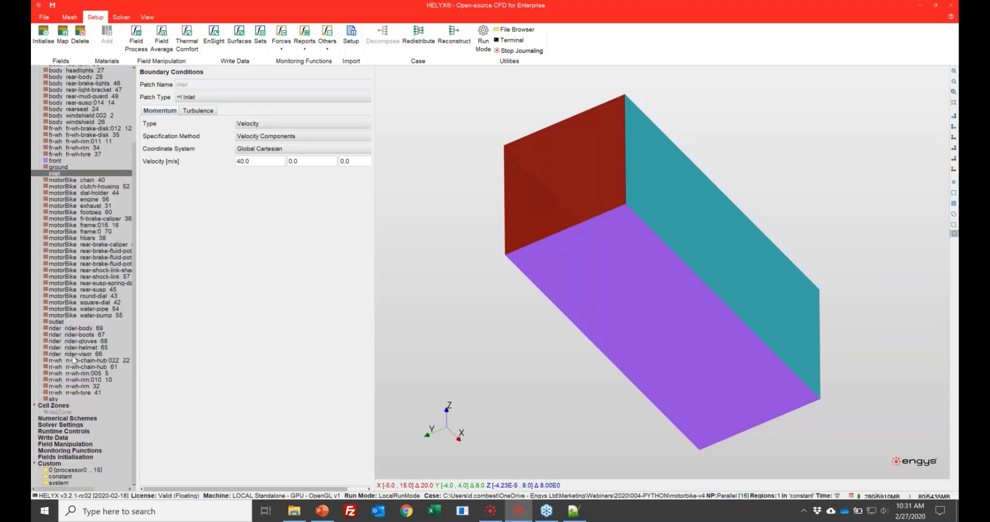
pyautogui.click(56, 322)
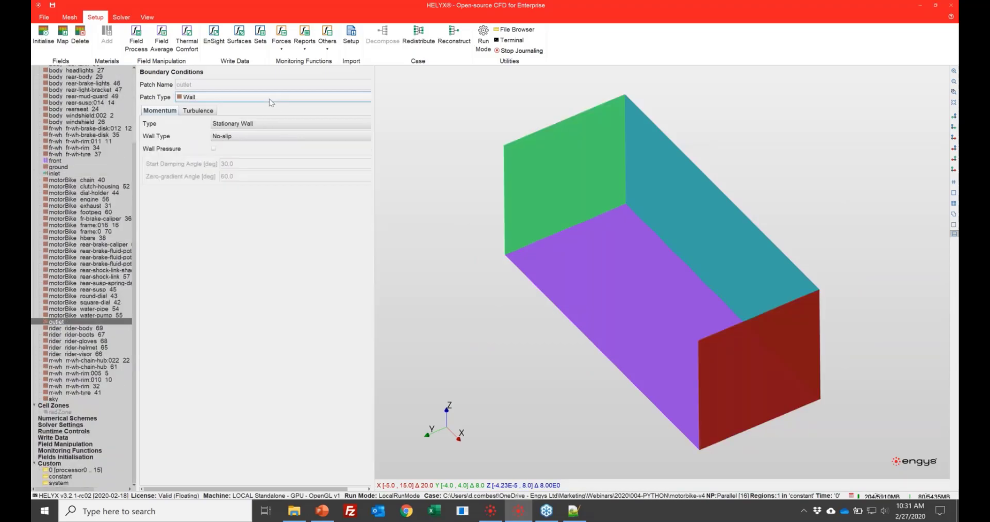
pyautogui.click(272, 98)
pyautogui.click(251, 120)
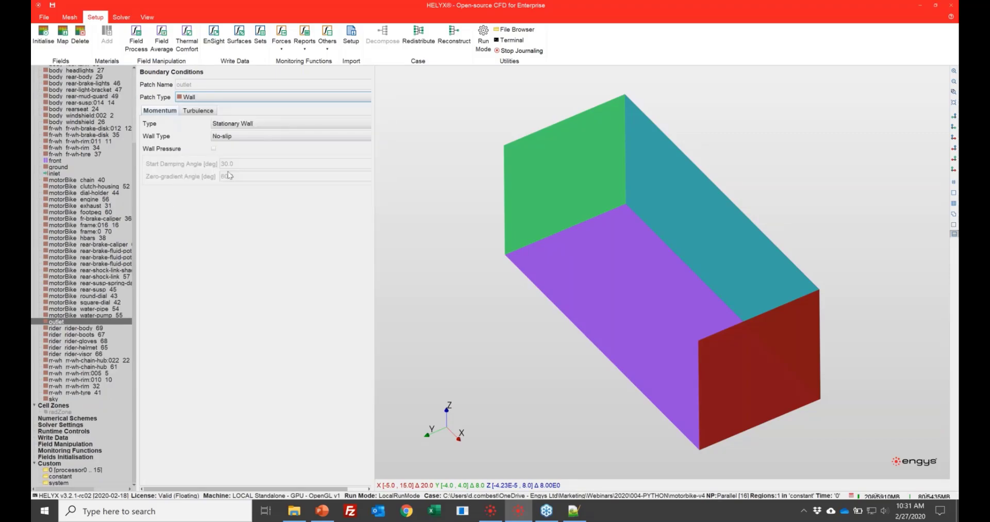
# - Change the sky patch to the Symmetry Plane patch type
pyautogui.click(52, 399)
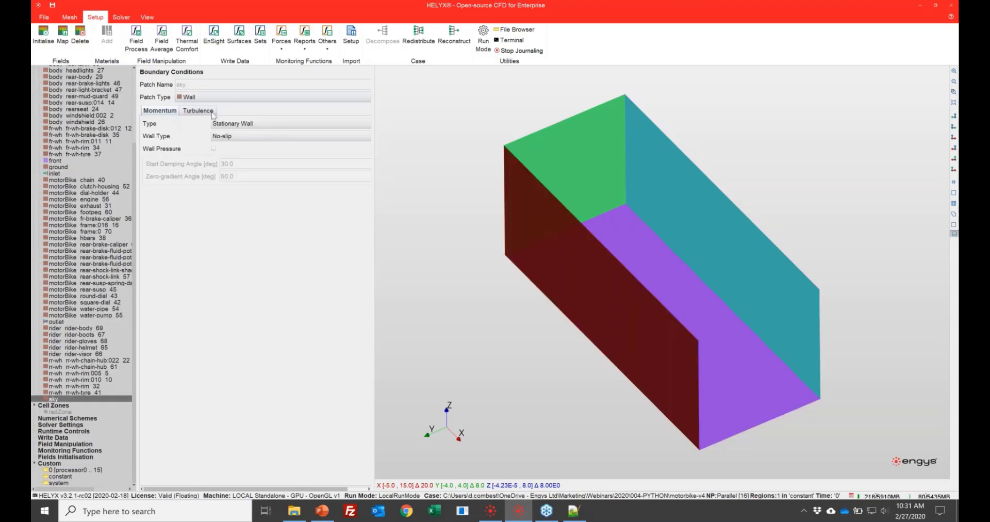
pyautogui.click(221, 98)
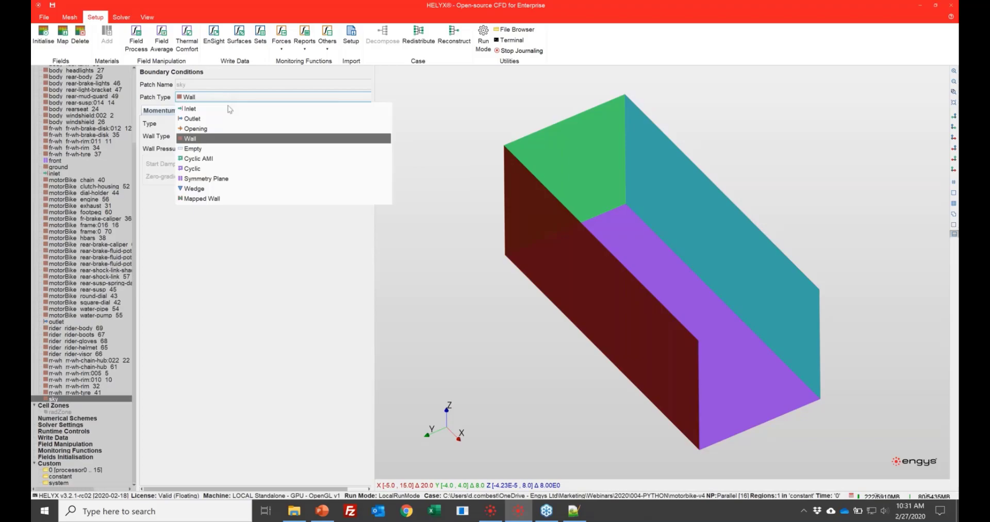
pyautogui.click(235, 180)
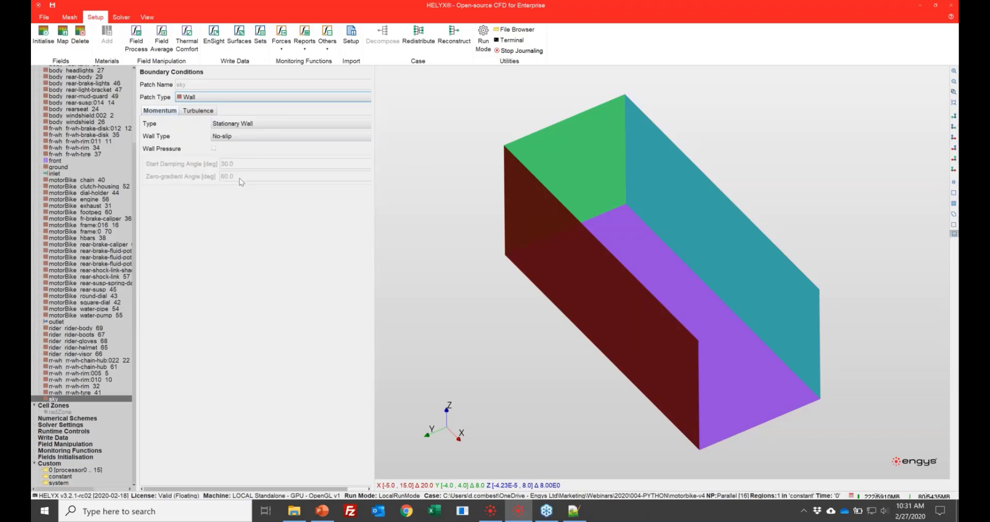
pyautogui.moveTo(540, 214); pyautogui.dragTo(471, 289)
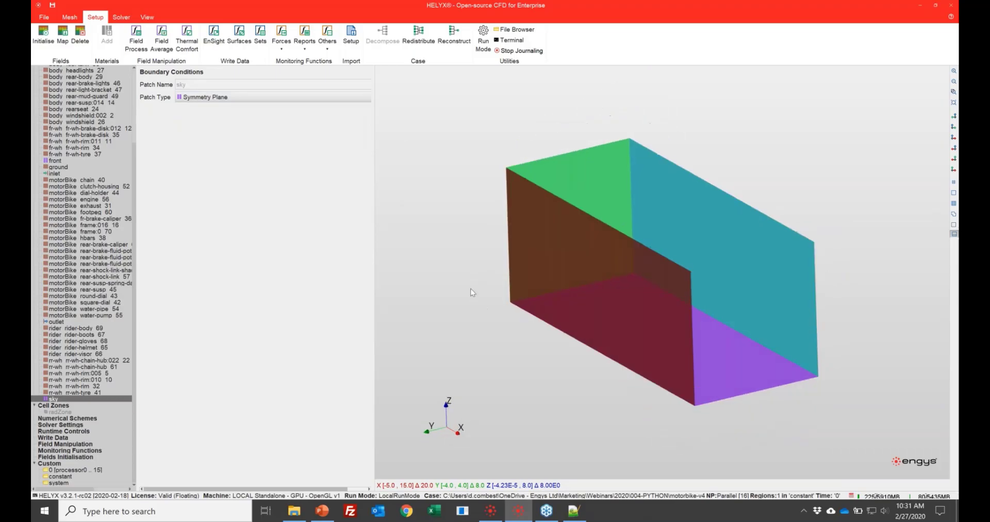
# - Make all the front-wheel (fr-wh) patches a Moving Wall with the Rotating Wheel velocity type, editing them together
pyautogui.scroll(3, 82, 207)
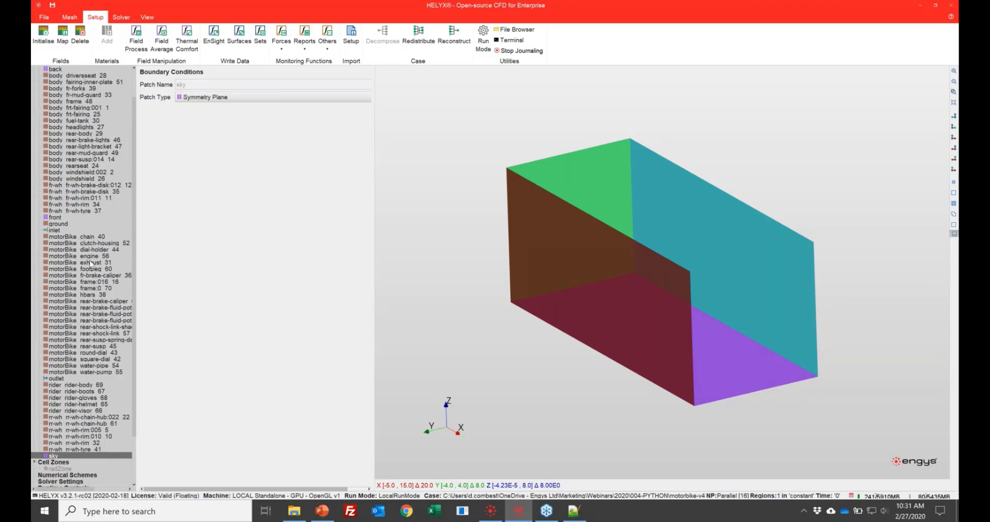
pyautogui.scroll(-3, 93, 281)
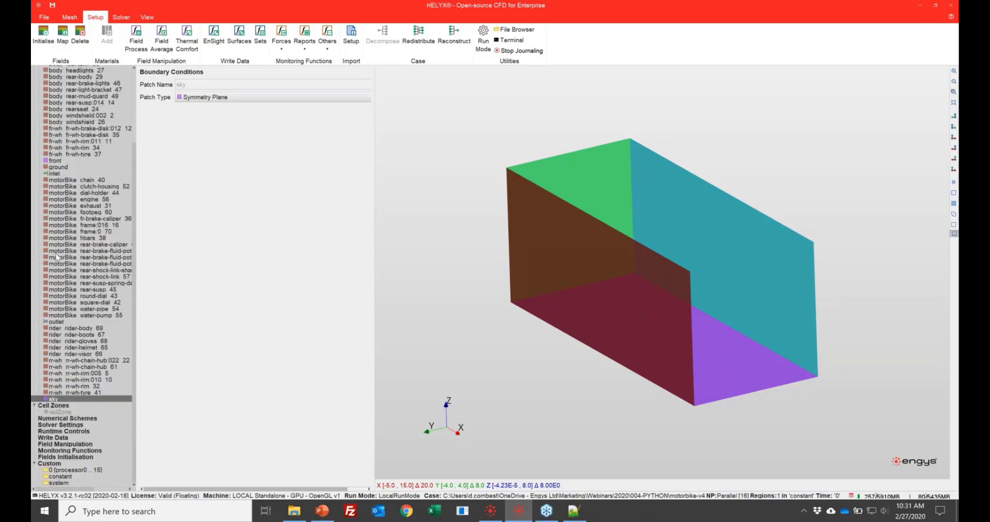
pyautogui.scroll(5, 89, 203)
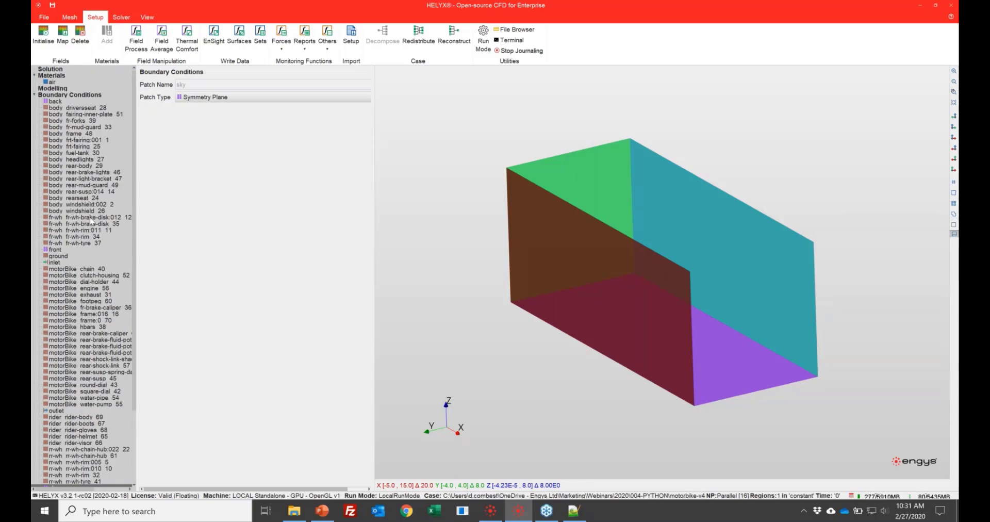
pyautogui.click(90, 217)
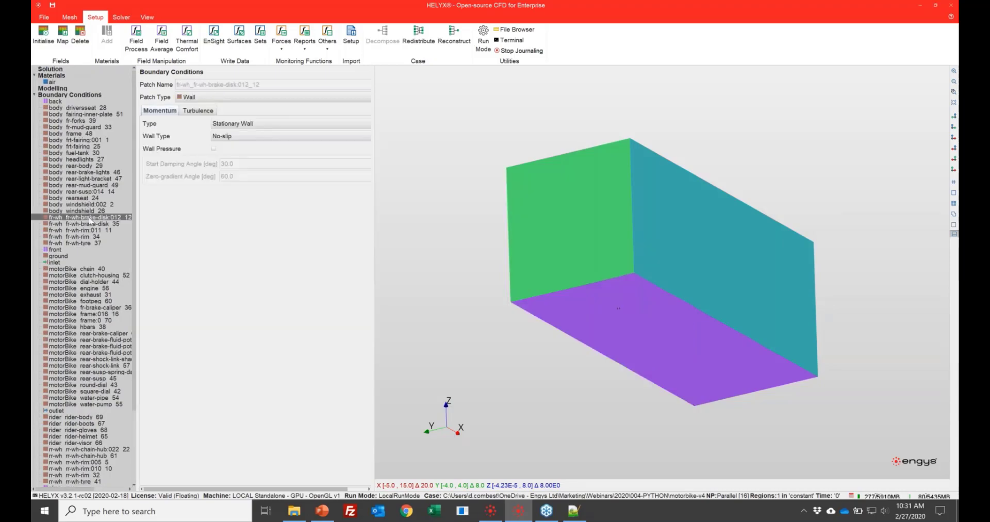
pyautogui.keyDown('shift'); pyautogui.click(86, 243); pyautogui.keyUp('shift')
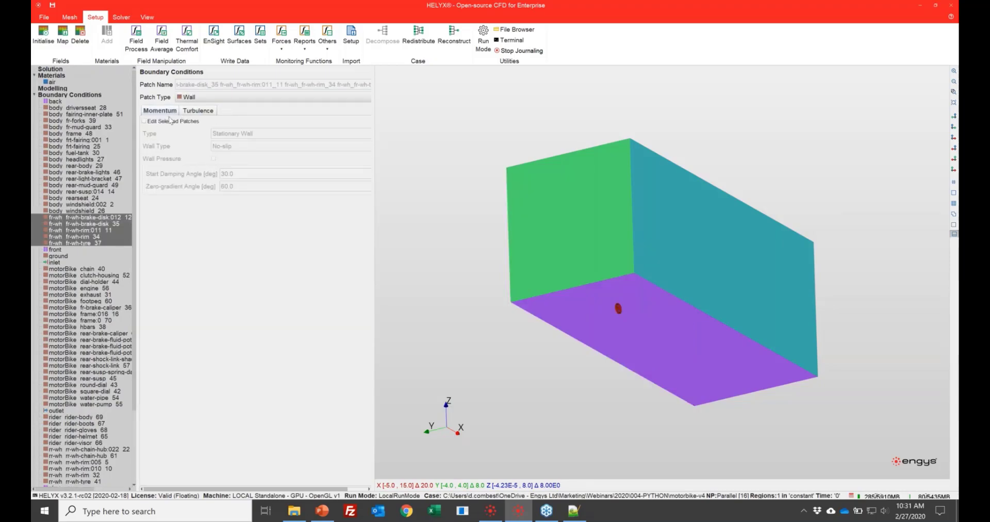
pyautogui.click(144, 121)
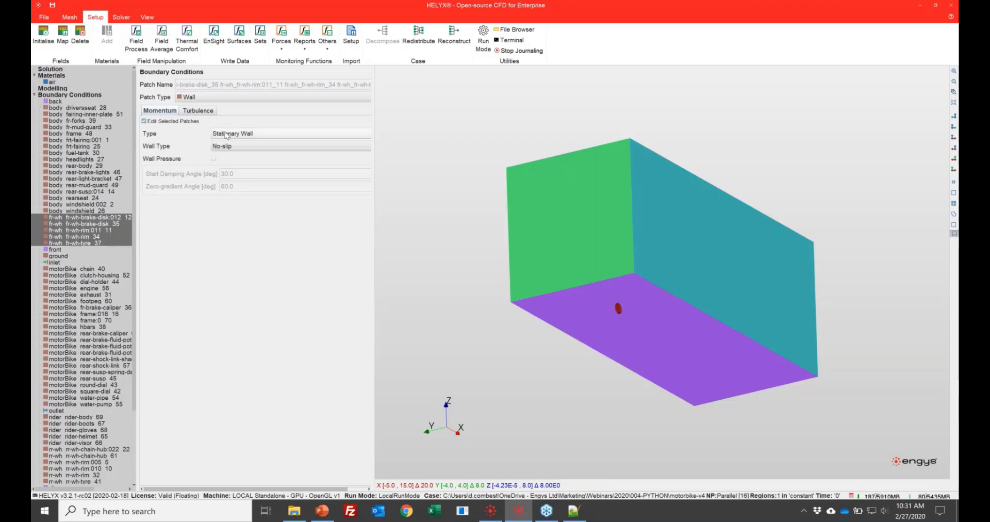
pyautogui.click(230, 134)
pyautogui.click(230, 155)
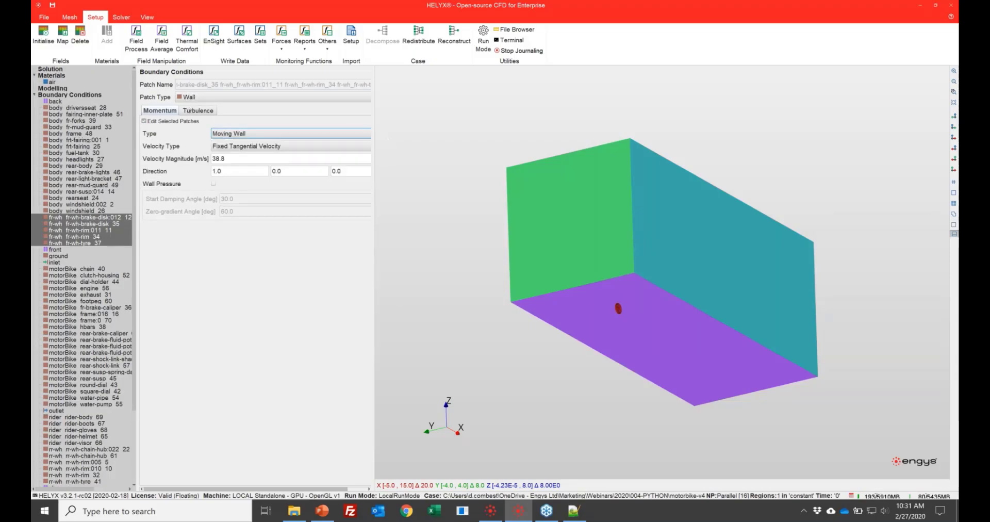
pyautogui.click(231, 146)
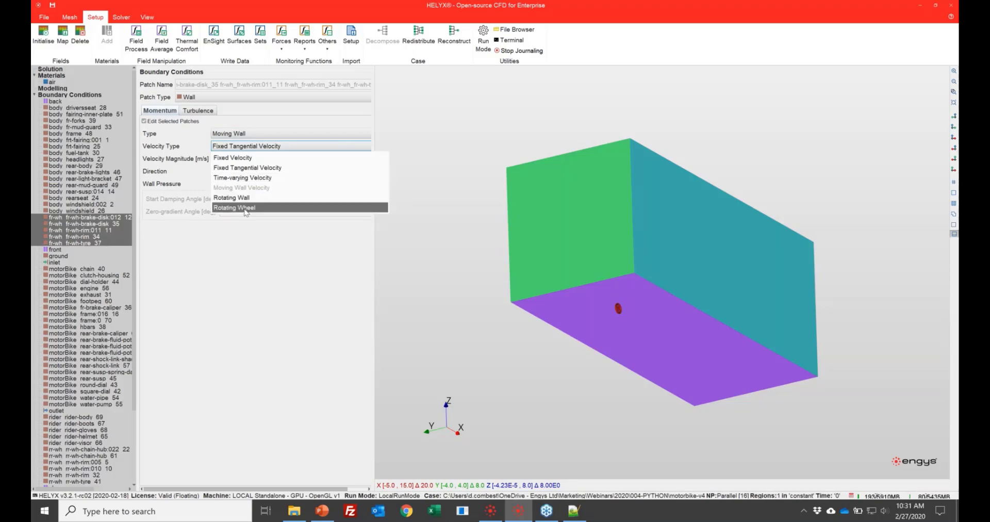
pyautogui.click(246, 208)
# - Set the front wheel's rotation origin to 0.013, 0.0, 0.2987
pyautogui.doubleClick(239, 158)
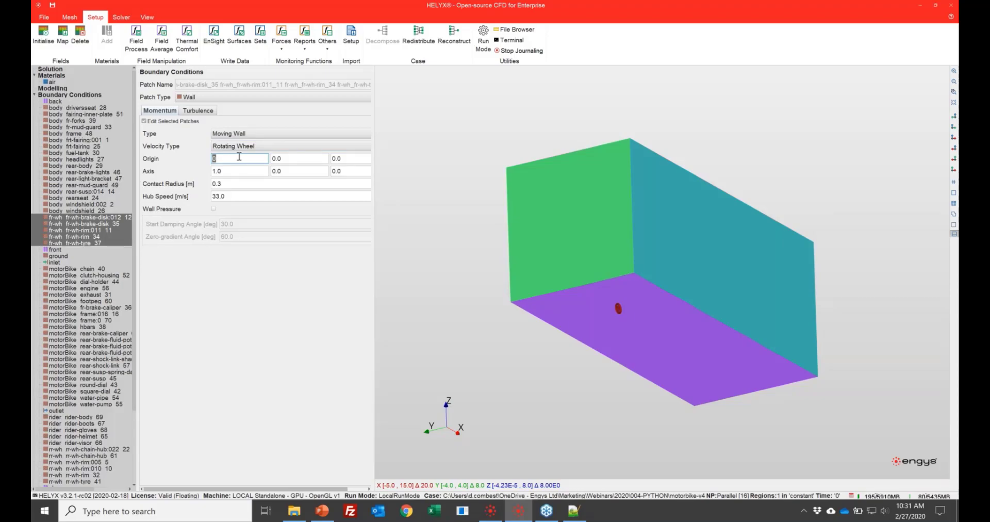
pyautogui.write('0.013')
pyautogui.press('Tab')
pyautogui.write('0')
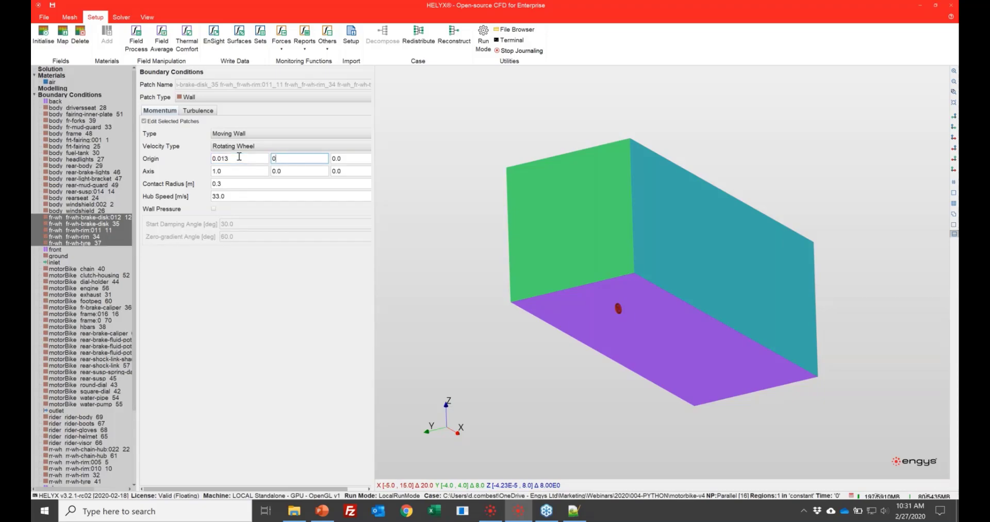
pyautogui.write('.0')
pyautogui.press('Tab')
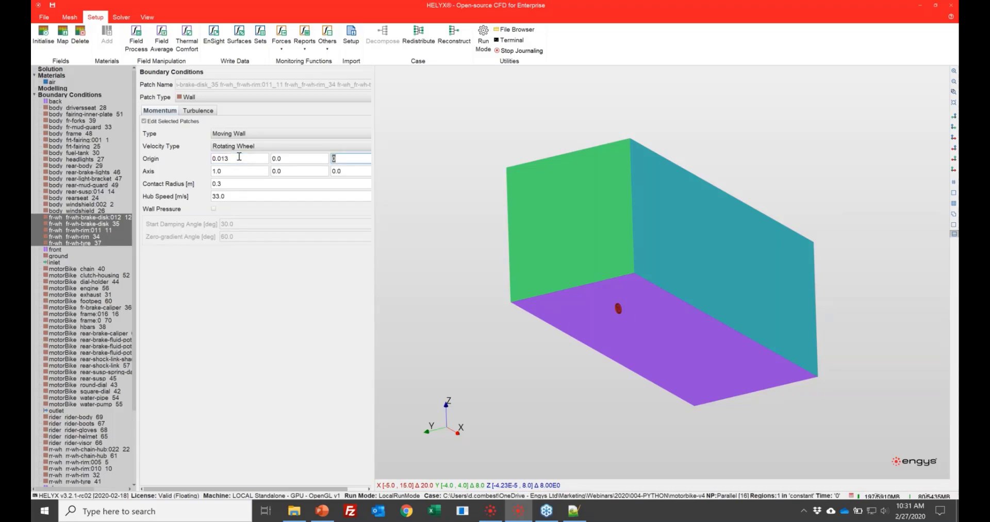
pyautogui.write('0.2987')
pyautogui.press('Tab')
# - Set the front wheel's rotation axis to 0.0, -1.0, 0.0
pyautogui.write('0.0')
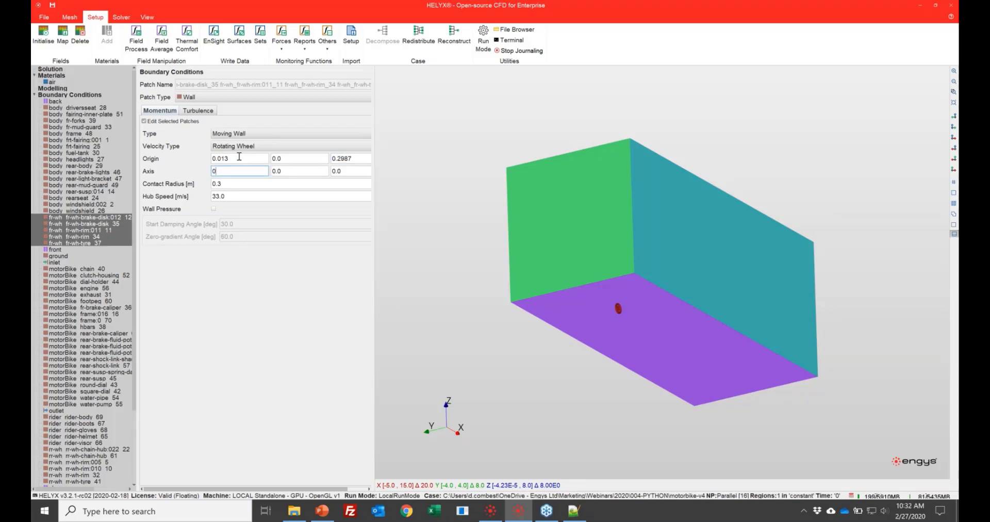
pyautogui.press('Tab')
pyautogui.write('-1')
pyautogui.press('Tab')
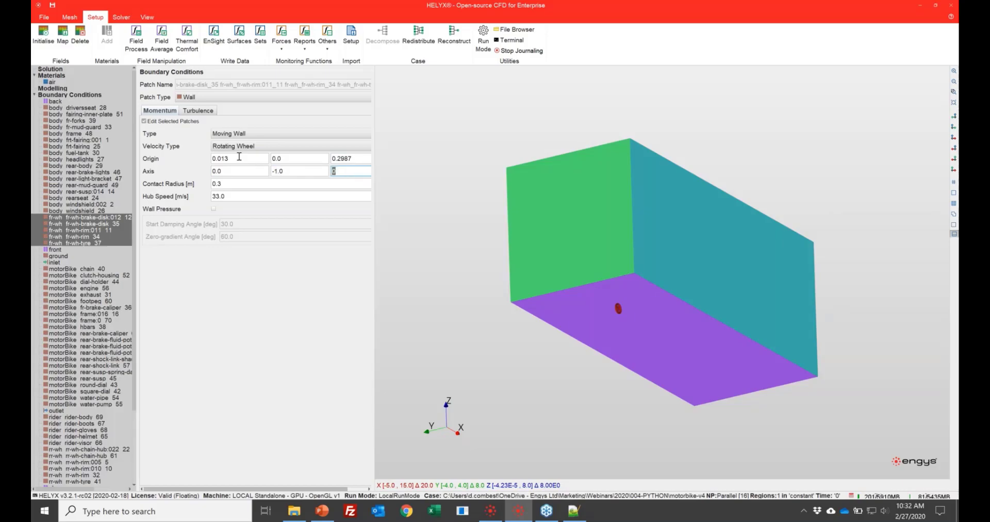
# - Give the front-wheel patches a contact radius of 0.305 m and a hub speed of 40 m/s
pyautogui.click(258, 186)
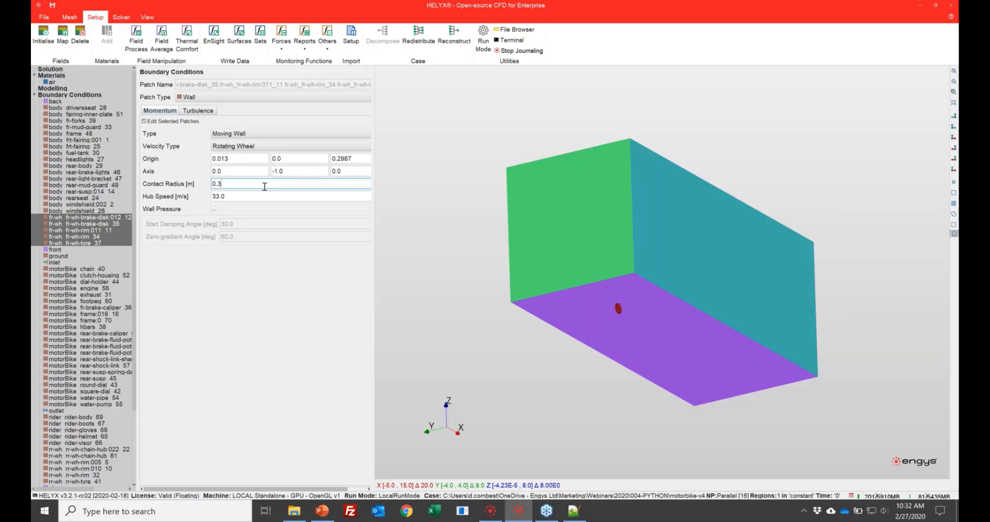
pyautogui.write('05')
pyautogui.press('Tab')
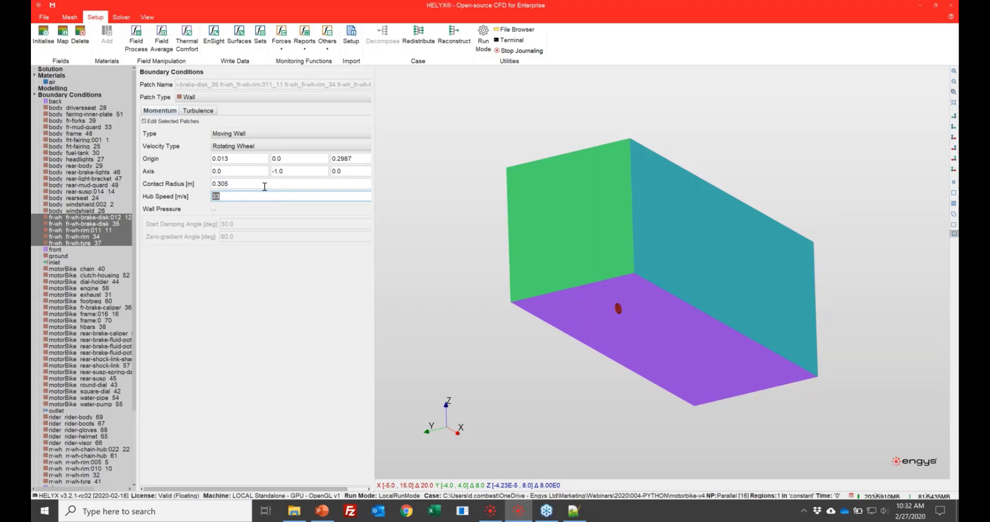
pyautogui.write('40')
# - Make all the rear-wheel (rr-wh) patches, from chain hub to tyre, a Moving Wall with the Rotating Wheel velocity type
pyautogui.scroll(-3, 74, 365)
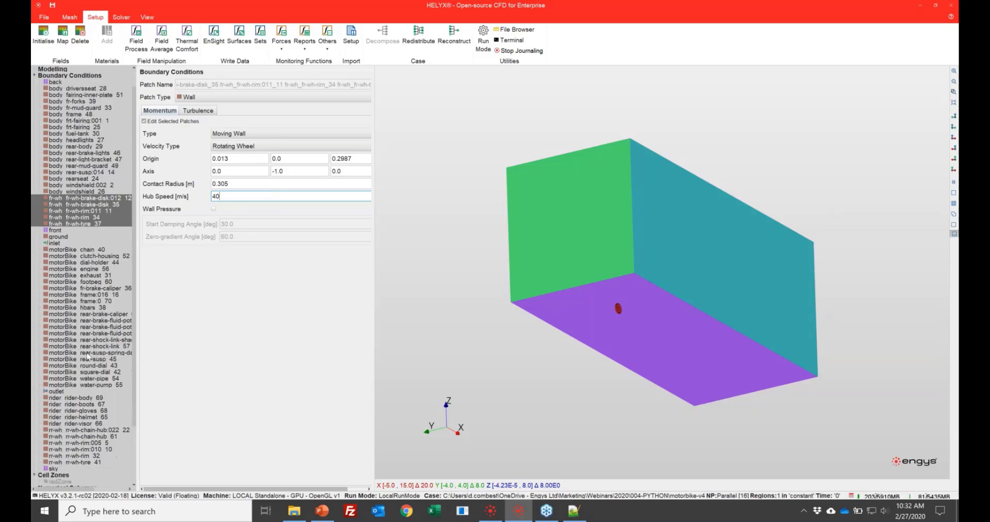
pyautogui.click(85, 391)
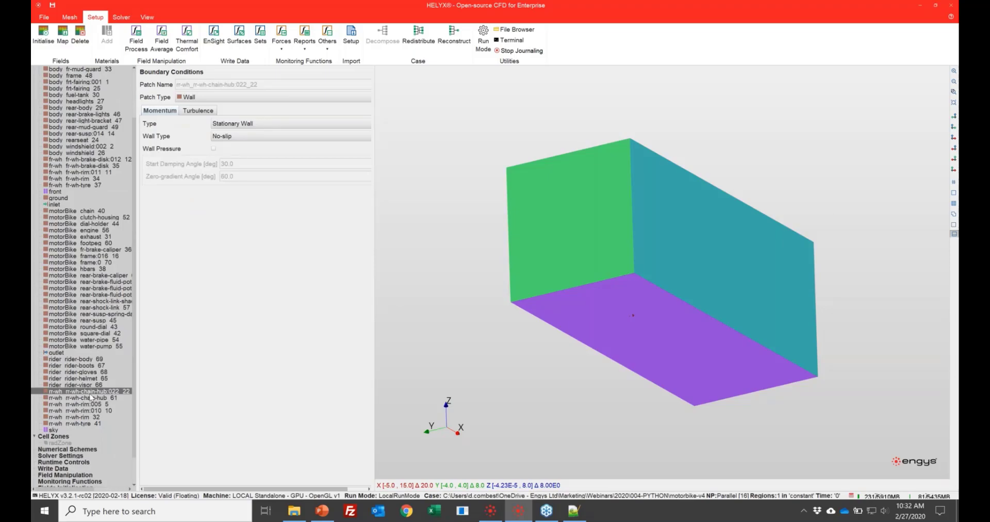
pyautogui.hotkey('shift', 'Down')
pyautogui.hotkey('shift', 'Down')
pyautogui.hotkey('shift', 'Down')
pyautogui.hotkey('shift', 'Down')
pyautogui.hotkey('shift', 'Down')
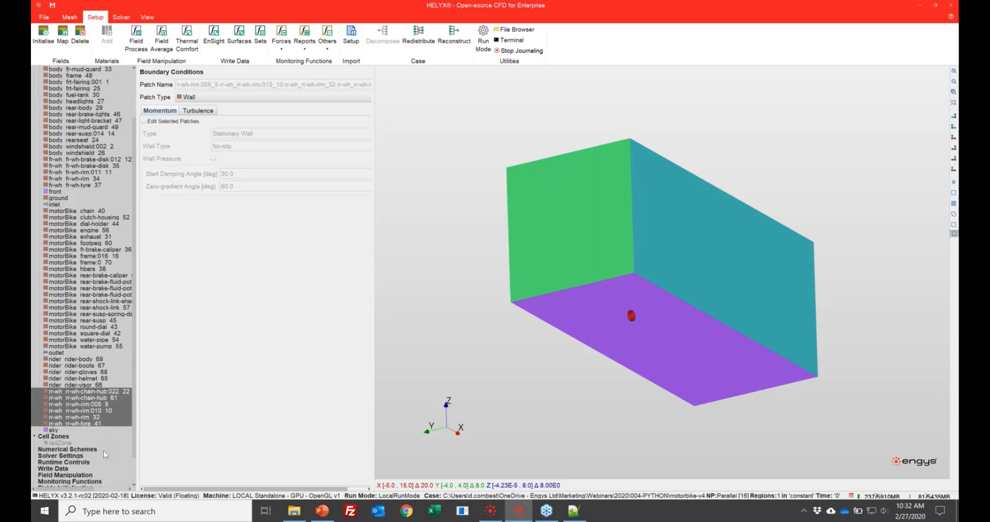
pyautogui.click(144, 121)
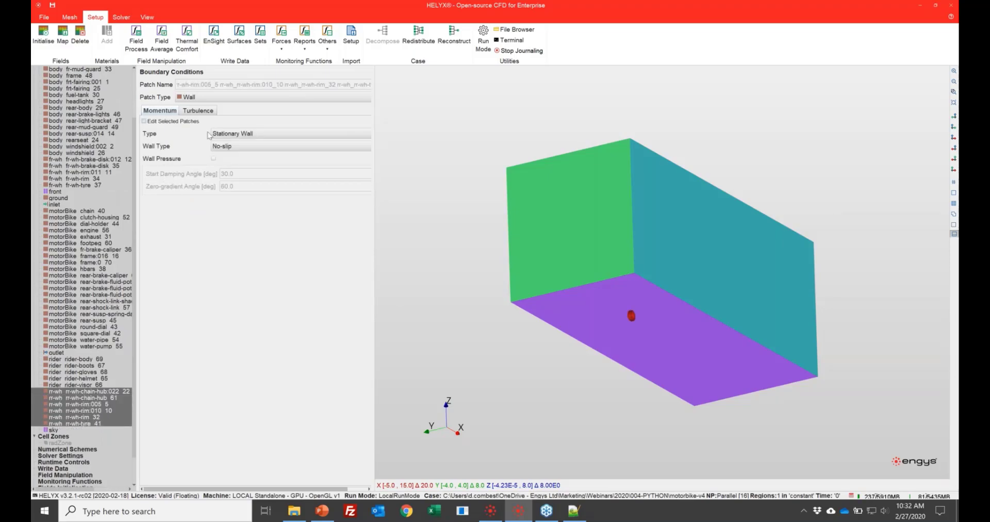
pyautogui.click(246, 134)
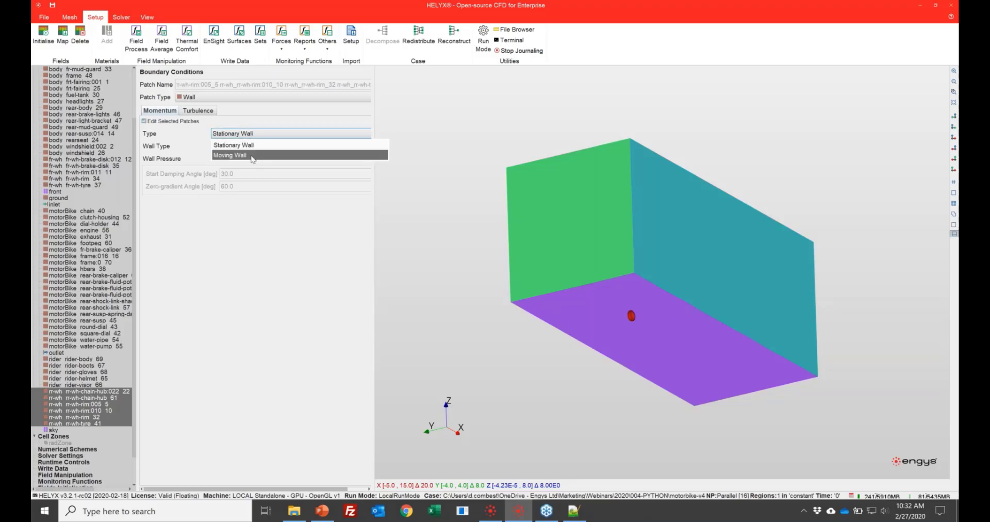
pyautogui.click(248, 148)
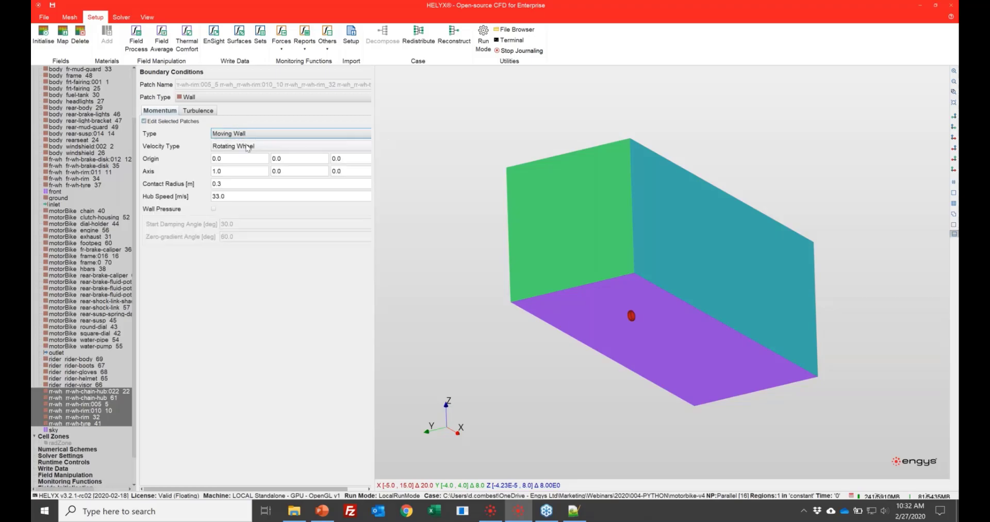
# - Set the rear wheel's rotation origin to 1.4295, 0.0, 0.2987
pyautogui.click(245, 160)
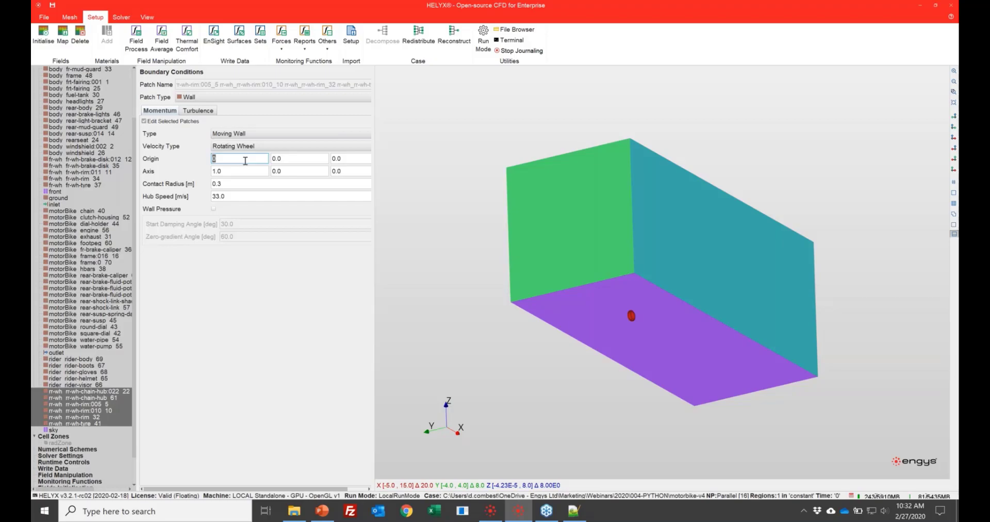
pyautogui.write('1.4295')
pyautogui.press('Tab')
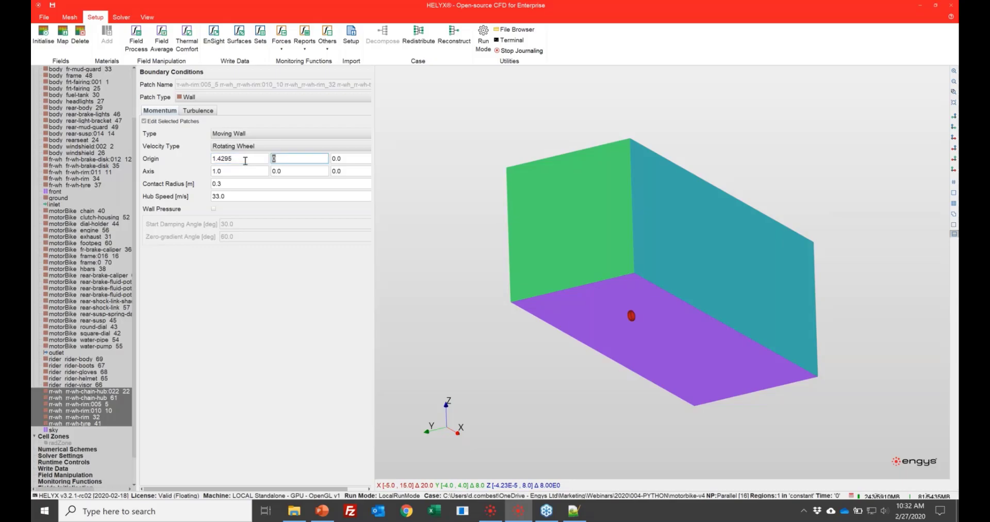
pyautogui.press('Tab')
pyautogui.write('0.2987')
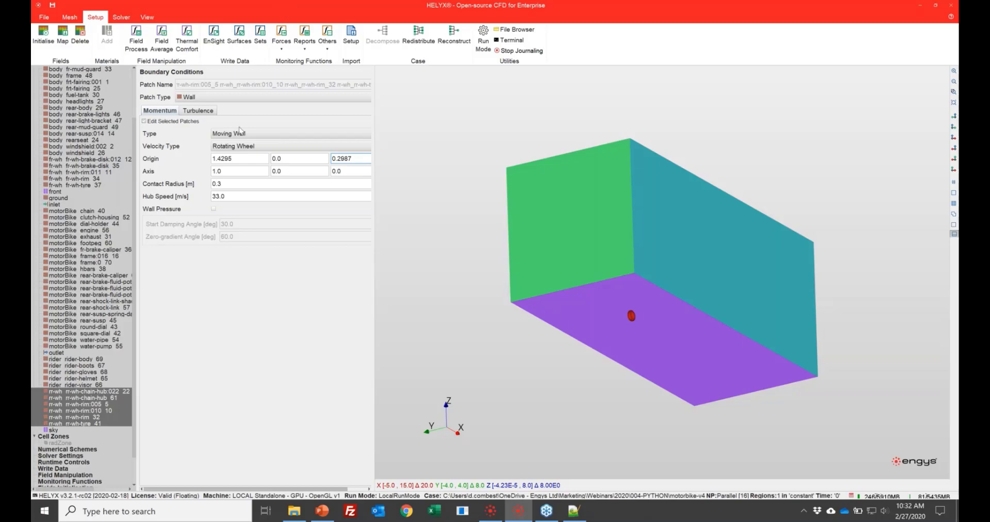
# - Set the rear wheel's rotation axis to 0.0, -1.0, 0.0
pyautogui.click(254, 176)
pyautogui.write('0')
pyautogui.press('Tab')
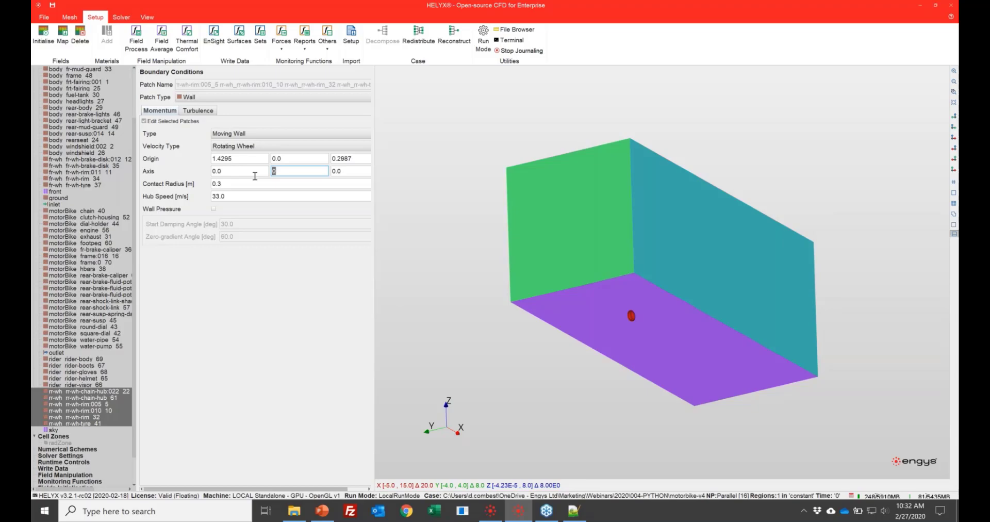
pyautogui.write('-1')
# - Give the rear-wheel patches a contact radius of 0.305 m and a hub speed of 40 m/s
pyautogui.click(261, 187)
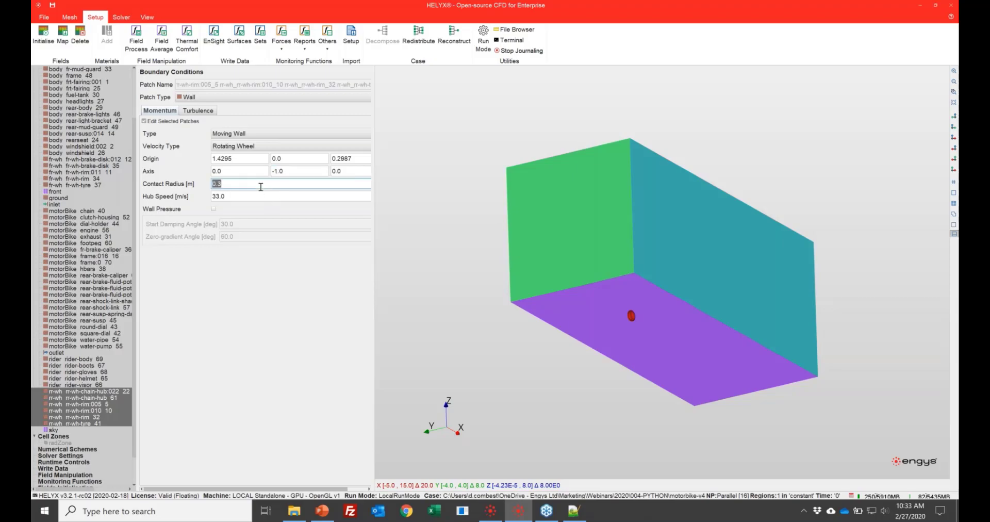
pyautogui.write('0.305')
pyautogui.click(266, 194)
pyautogui.write('40')
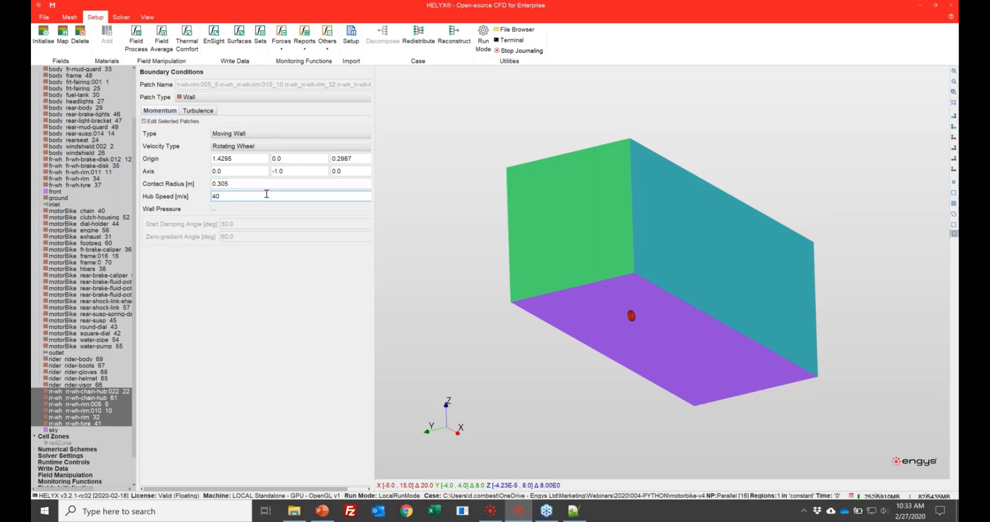
pyautogui.press('Tab')
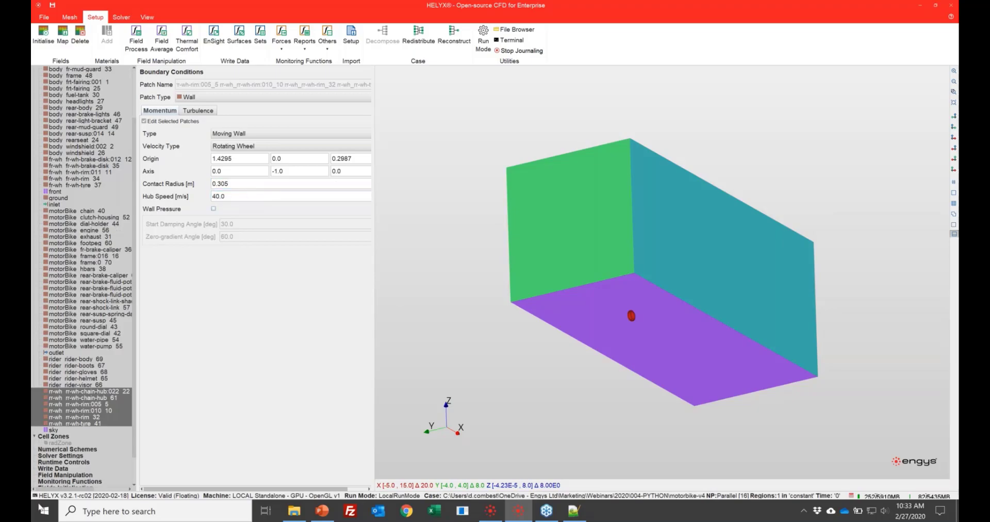
# - Set the momentum source type of the radiator cell zone under Cell Zones to Porous Medium
pyautogui.click(61, 443)
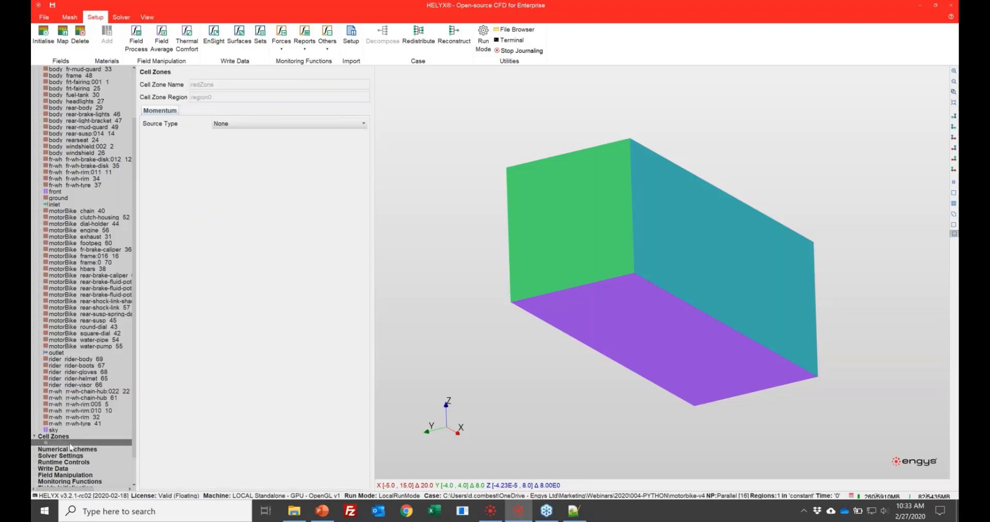
pyautogui.moveTo(567, 328); pyautogui.dragTo(469, 387)
pyautogui.click(215, 124)
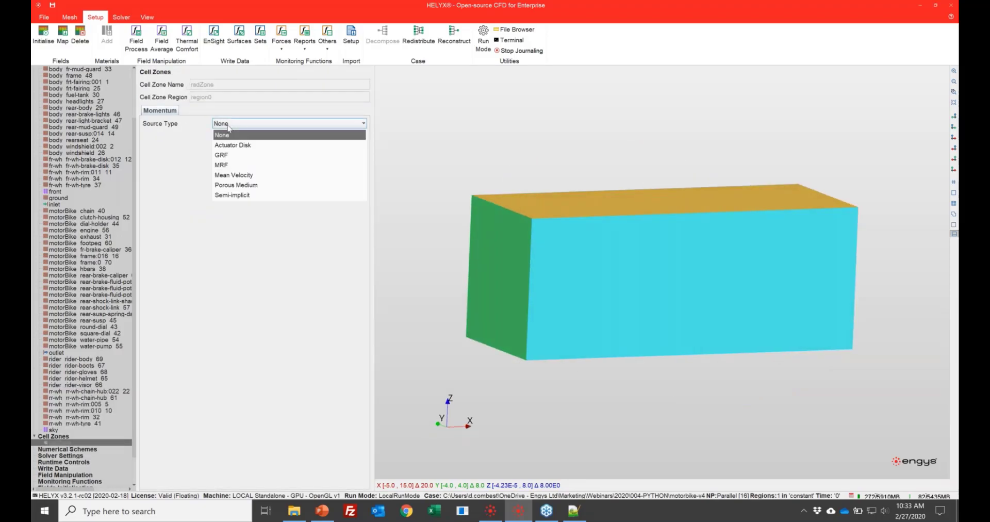
pyautogui.click(241, 184)
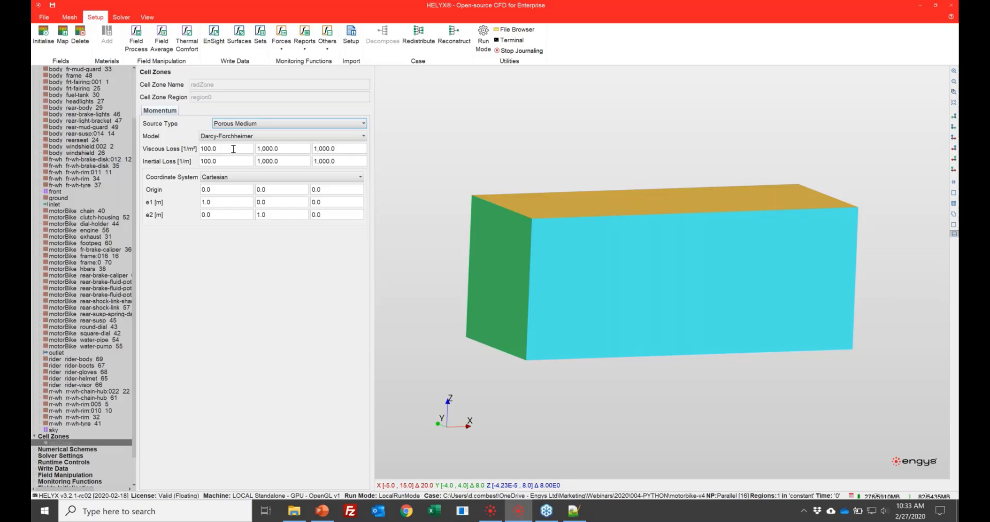
# - Open the first component of the porous zone's e1 direction vector for editing
pyautogui.click(235, 206)
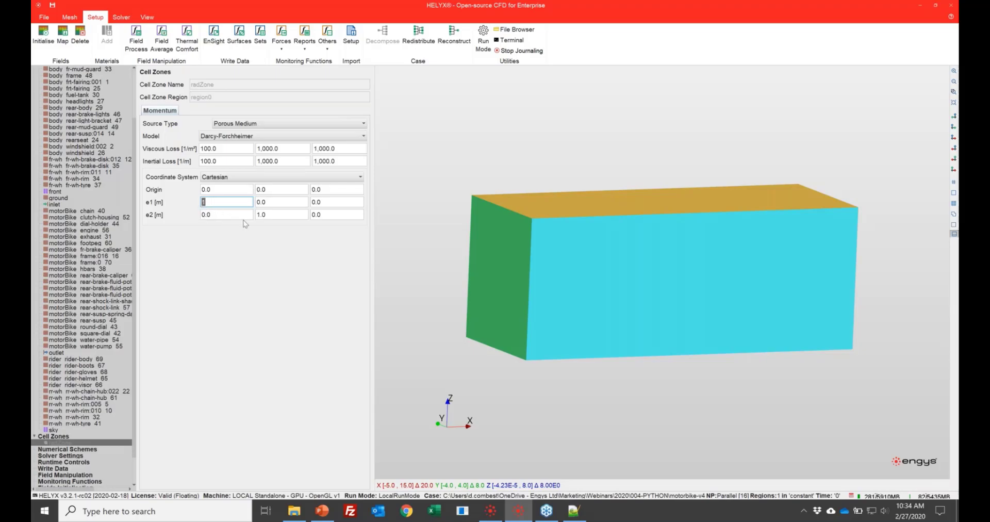
# - Inspect the coordinate system options and the viscous loss values of the porous cell zone
pyautogui.click(244, 177)
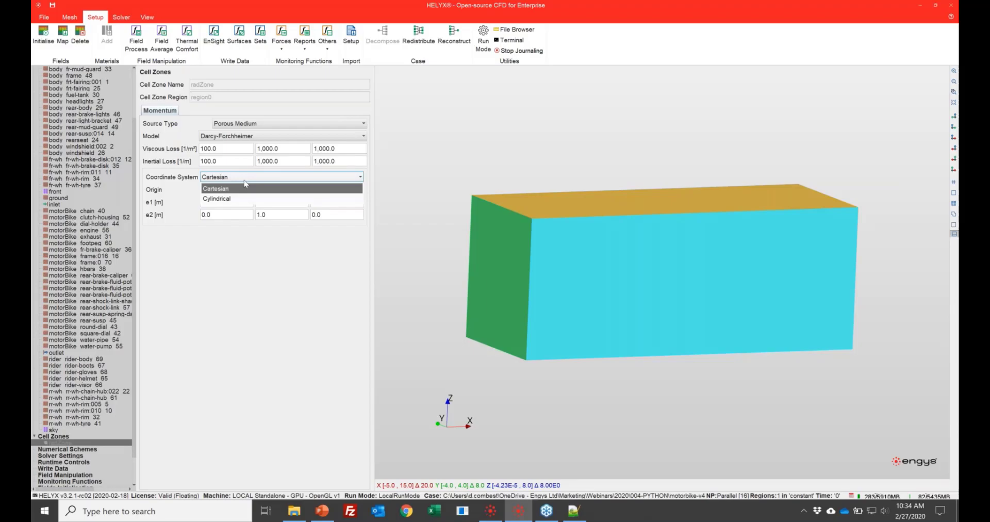
pyautogui.click(245, 186)
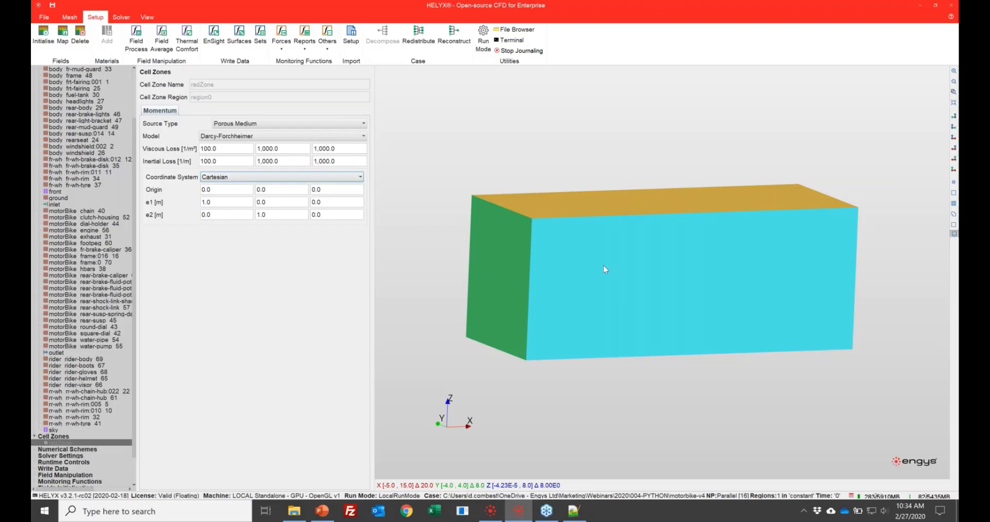
pyautogui.click(232, 150)
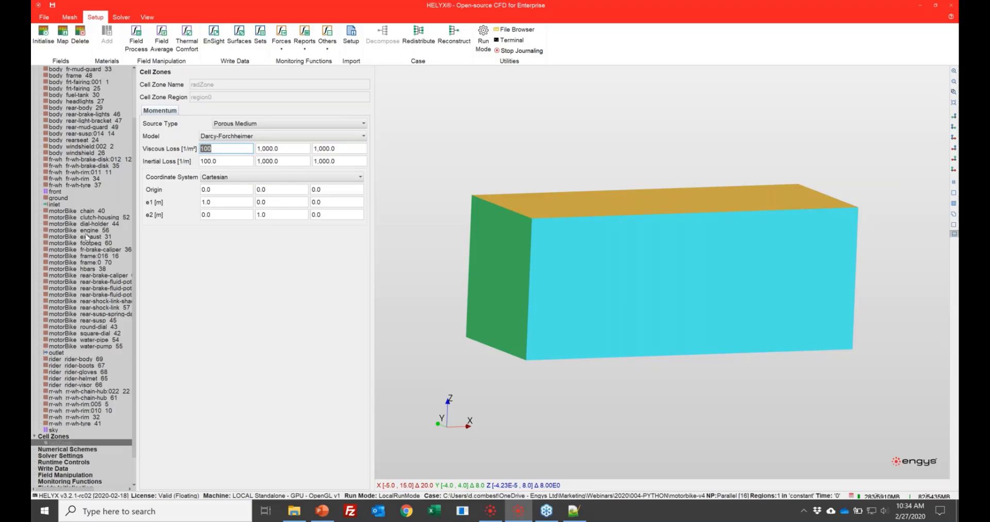
# - Review the case's numerical schemes, solver settings and runtime controls, including the end time
pyautogui.scroll(2, 86, 237)
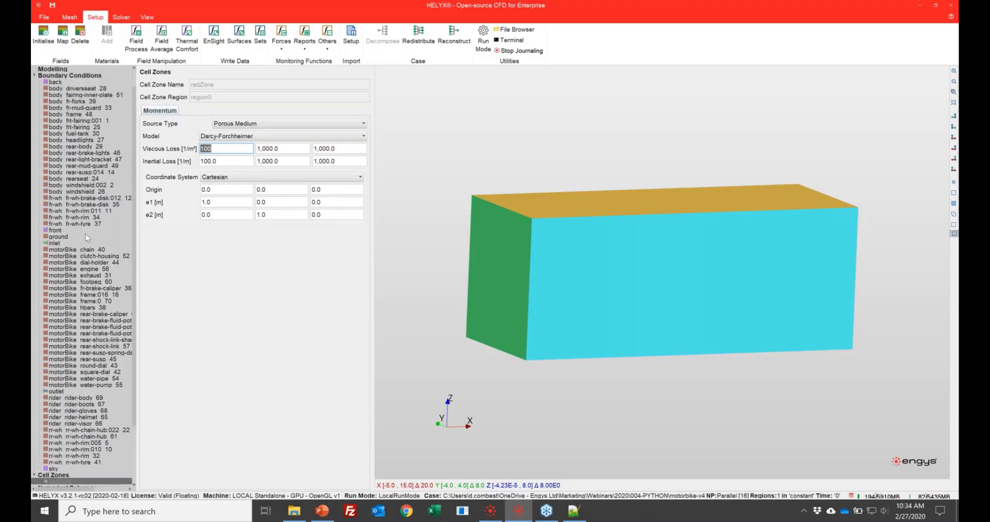
pyautogui.scroll(-4, 85, 233)
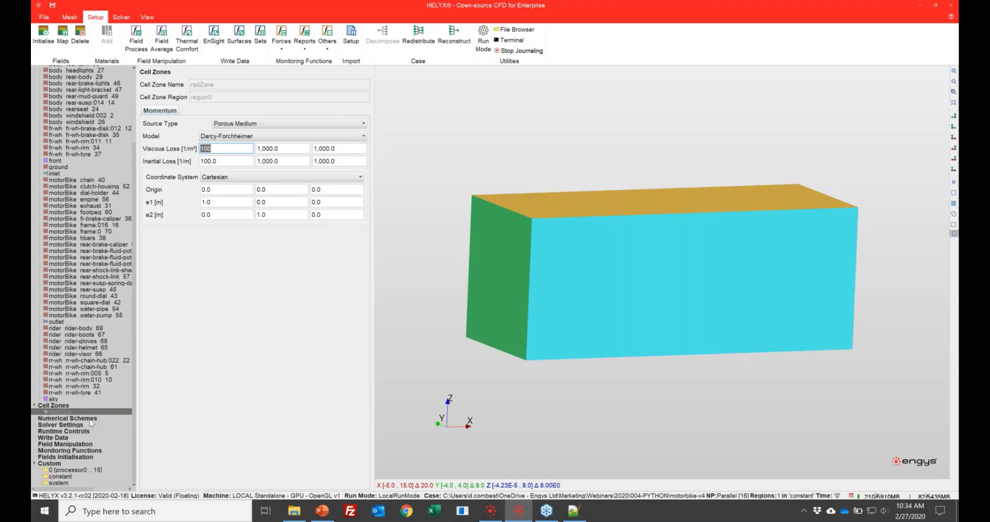
pyautogui.click(90, 418)
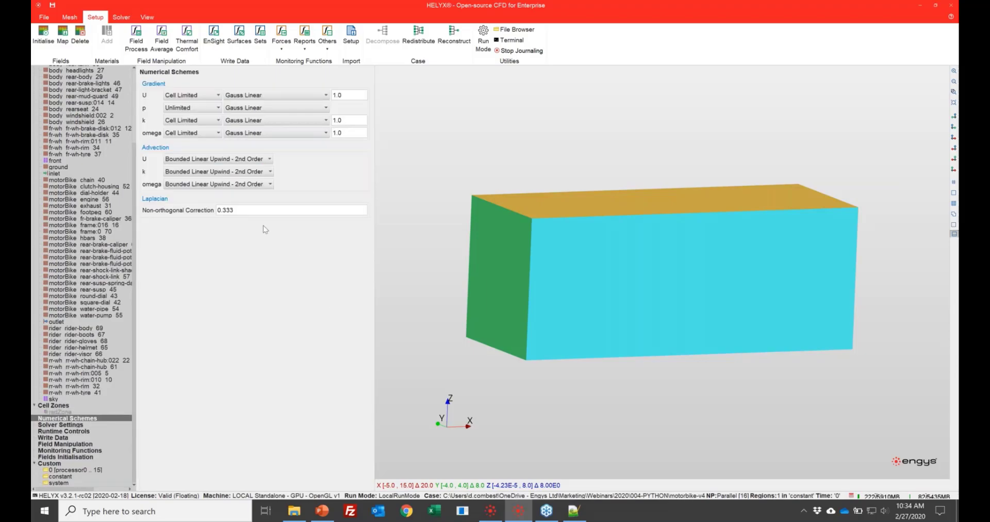
pyautogui.click(68, 425)
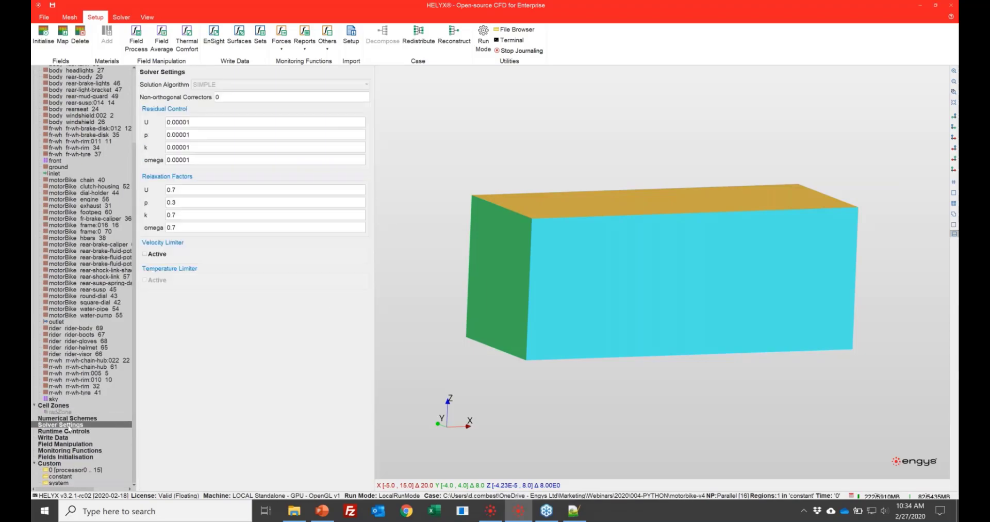
pyautogui.click(70, 431)
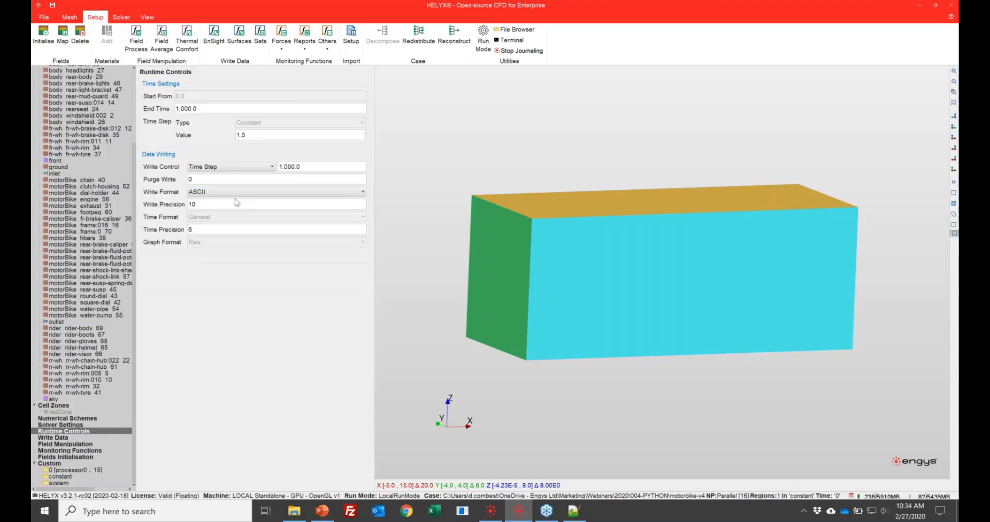
pyautogui.click(209, 108)
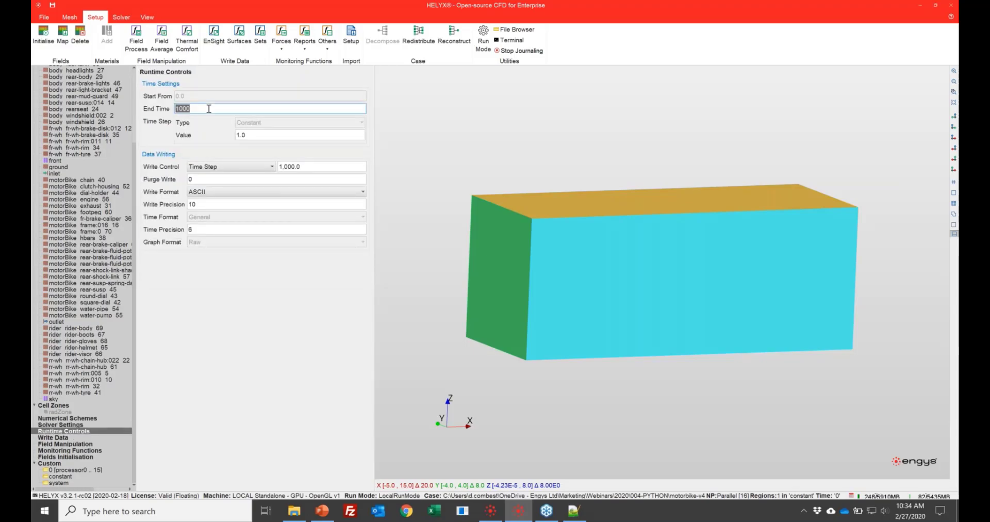
# - Examine which data export types are available under Write Data
pyautogui.click(58, 439)
pyautogui.click(311, 84)
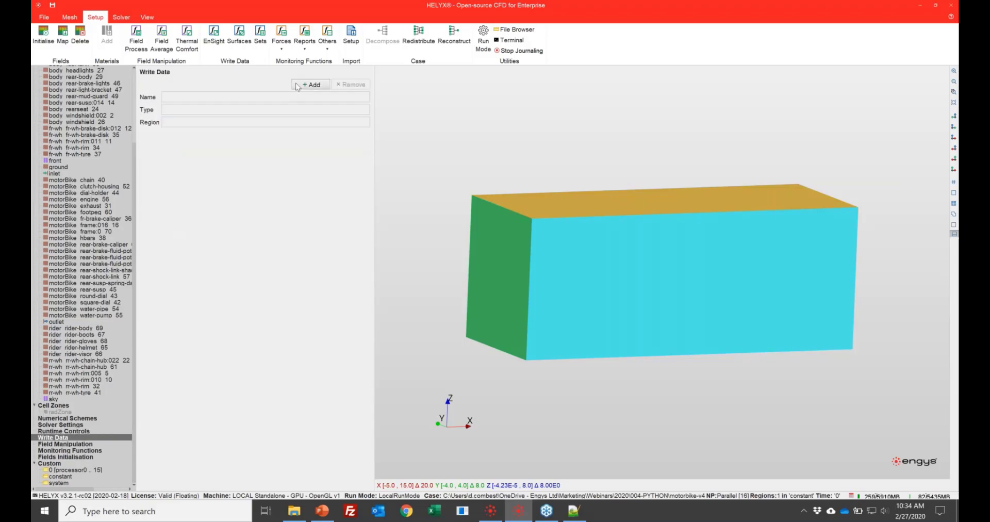
pyautogui.click(500, 260)
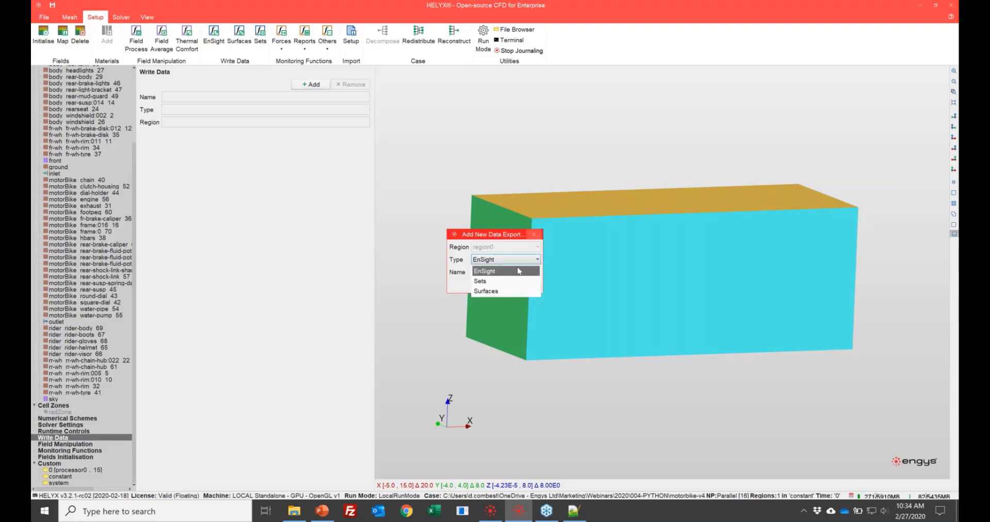
pyautogui.click(534, 234)
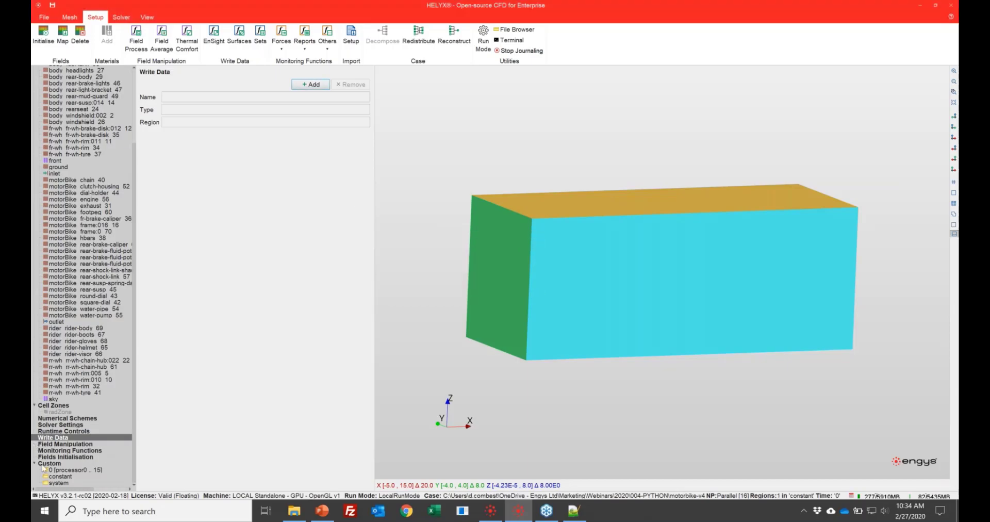
# - Add a new field manipulation of type Field Process
pyautogui.click(60, 444)
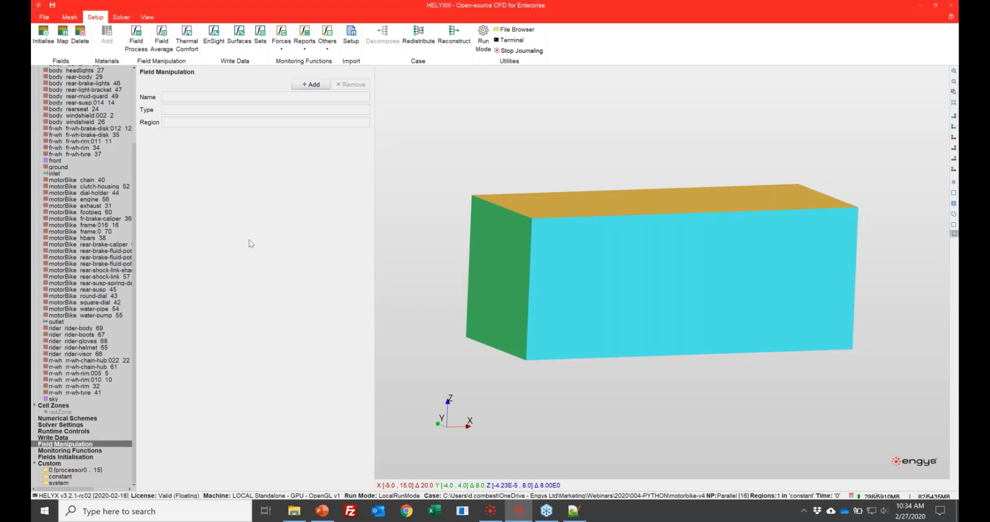
pyautogui.click(323, 85)
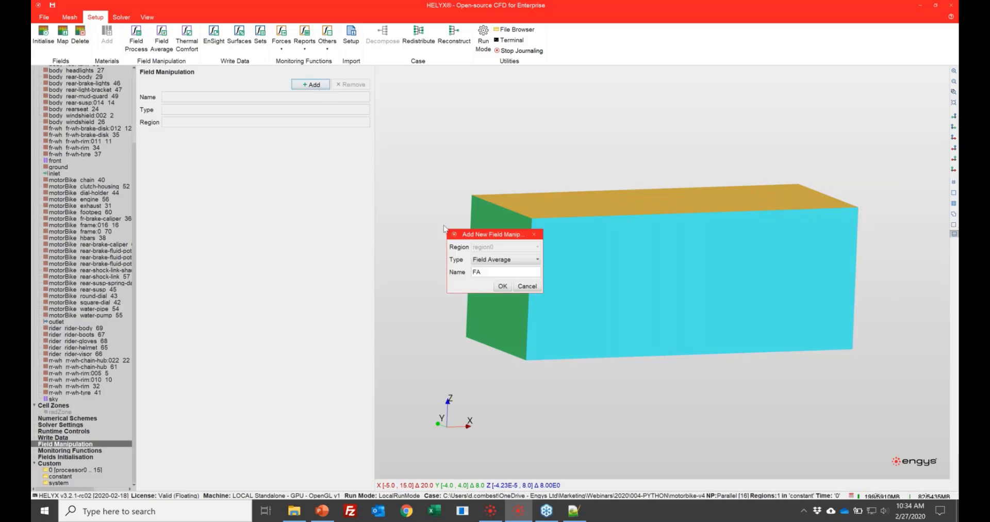
pyautogui.click(503, 260)
pyautogui.click(497, 280)
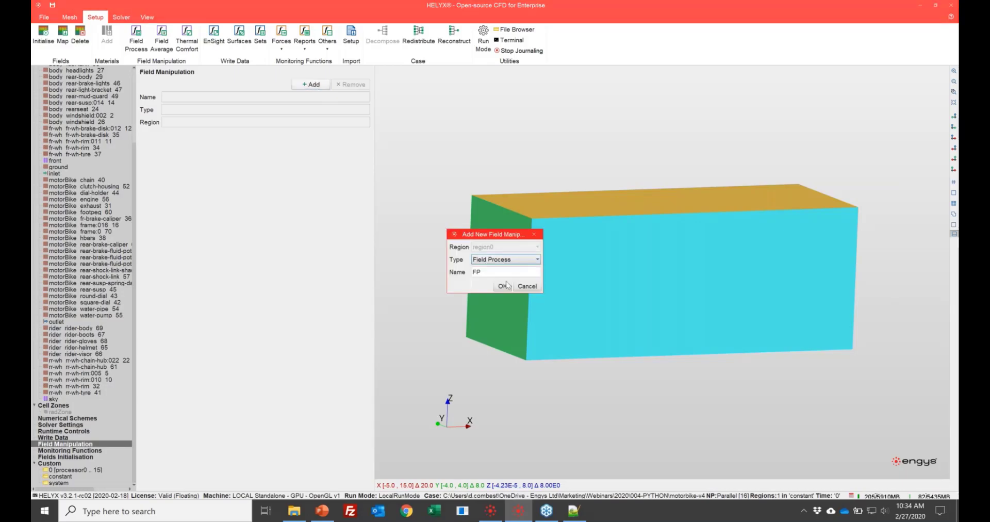
pyautogui.click(503, 286)
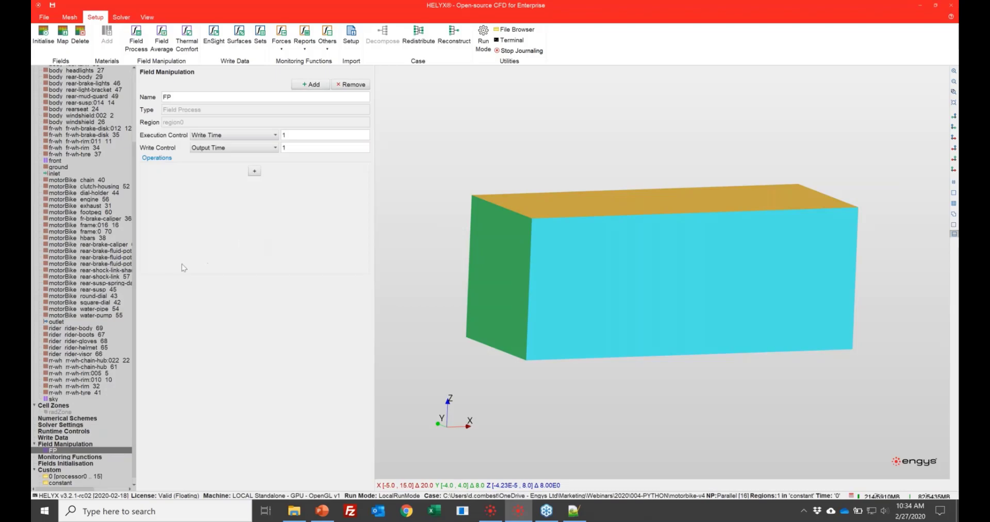
# - Add a y+ operation to the field process and set the execution control to Output Time
pyautogui.click(254, 170)
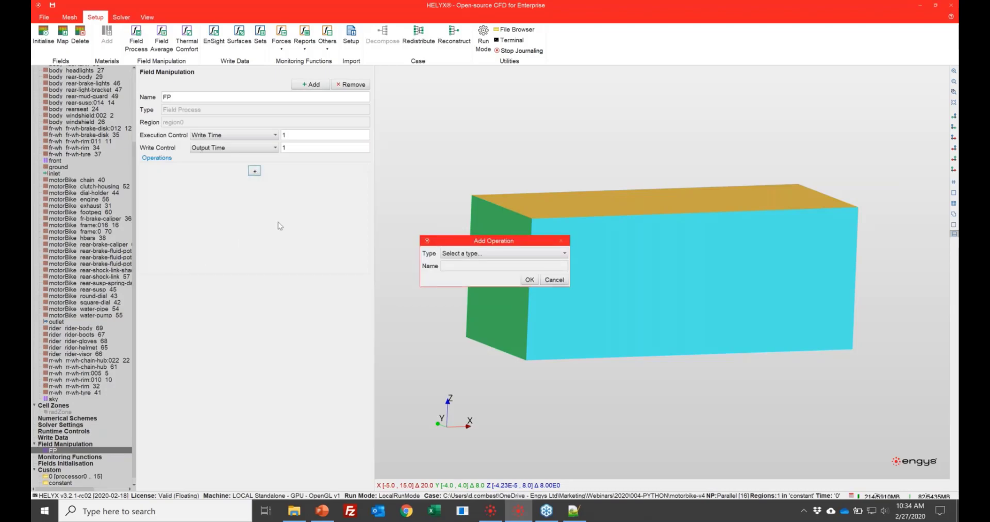
pyautogui.click(497, 252)
pyautogui.scroll(-3, 454, 350)
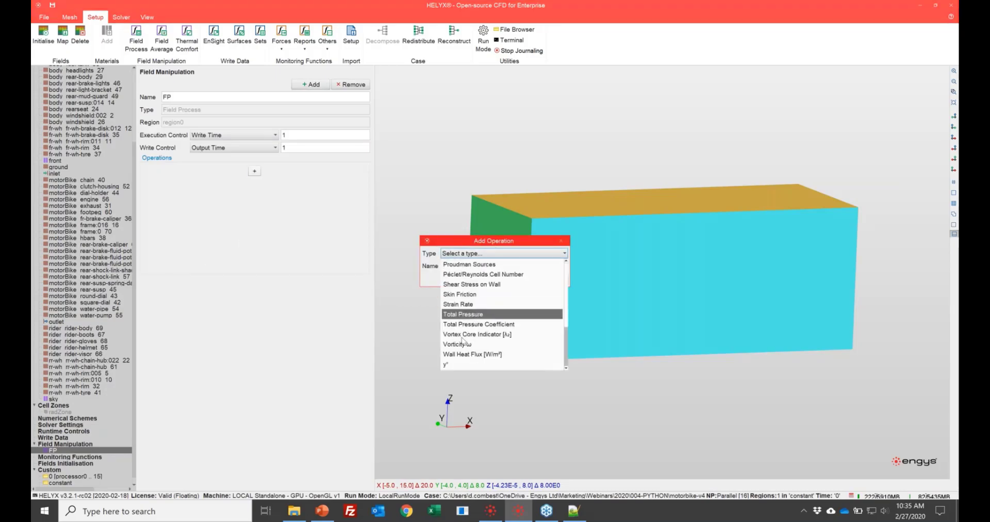
pyautogui.click(453, 365)
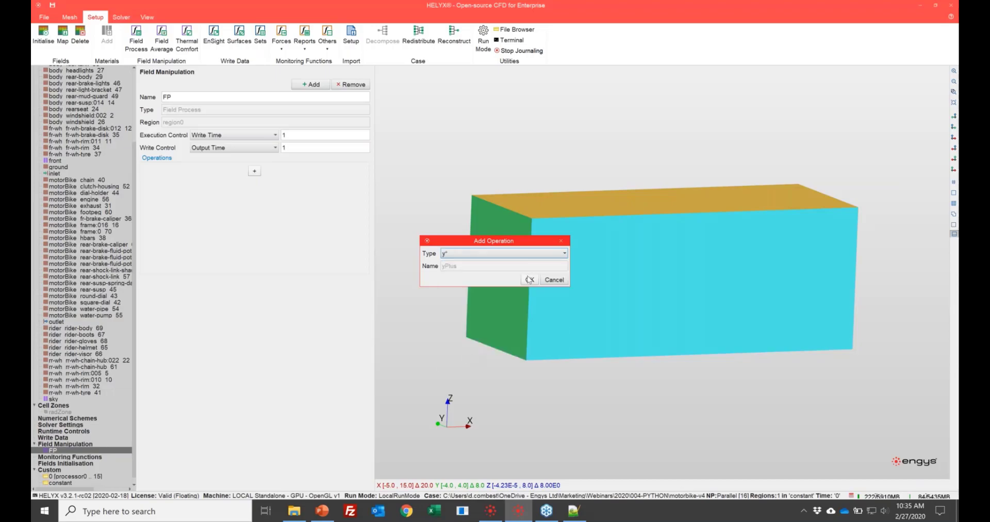
pyautogui.click(527, 280)
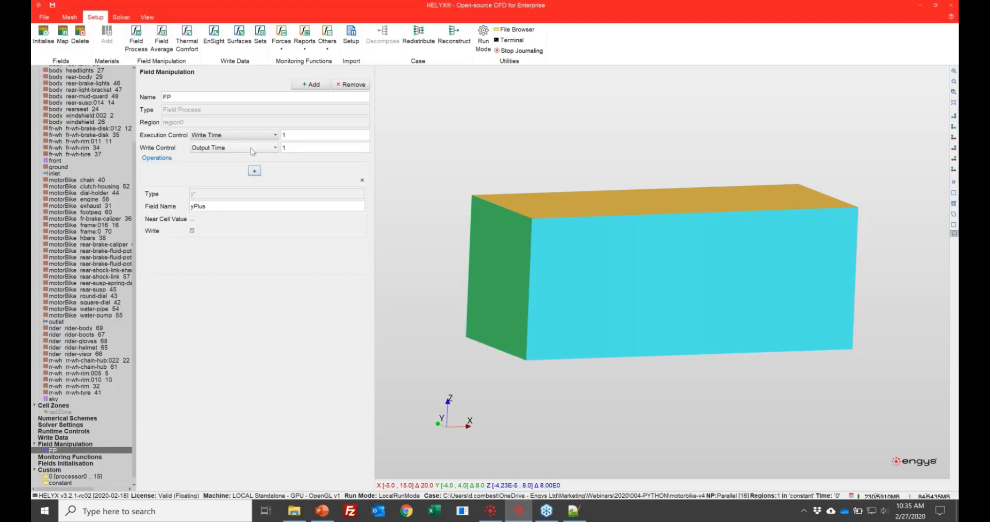
pyautogui.click(245, 135)
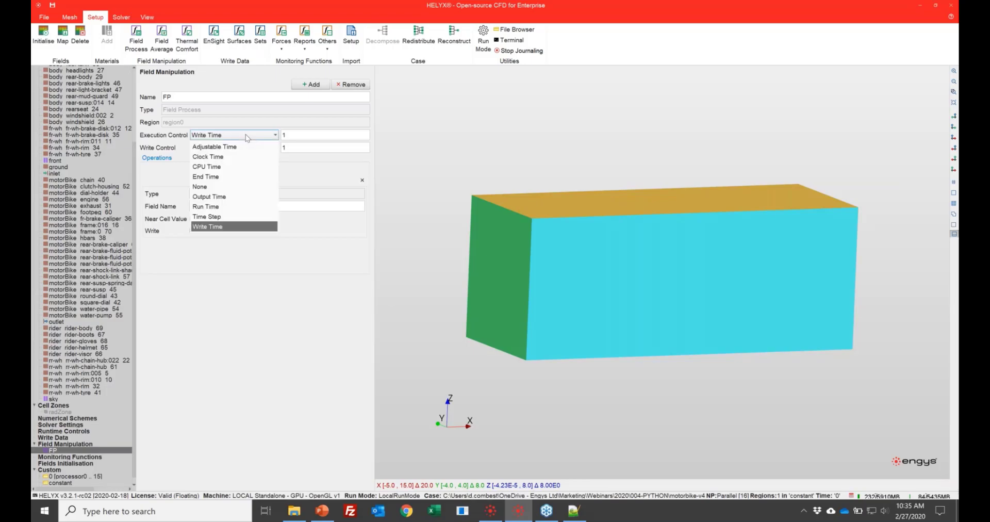
pyautogui.click(248, 200)
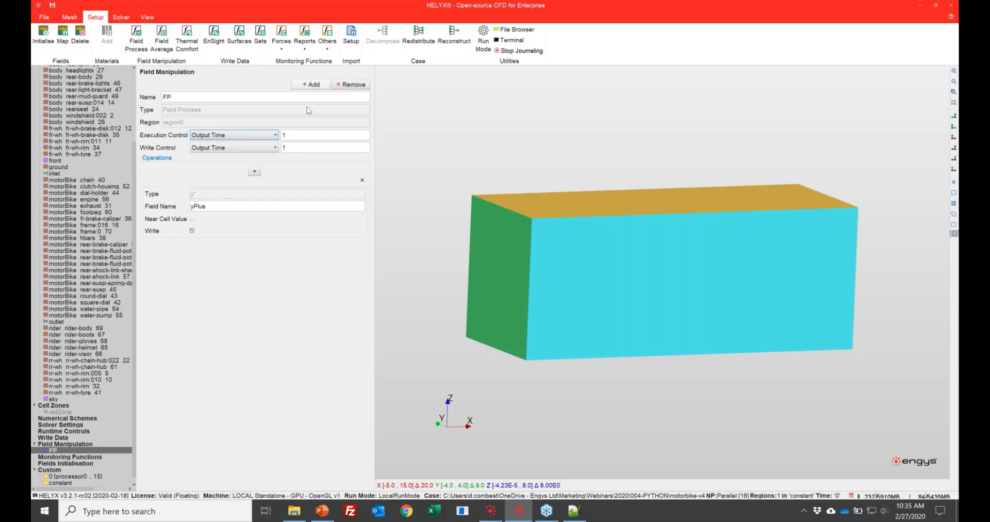
# - Add a Near Wall Velocity operation to the field process
pyautogui.click(259, 174)
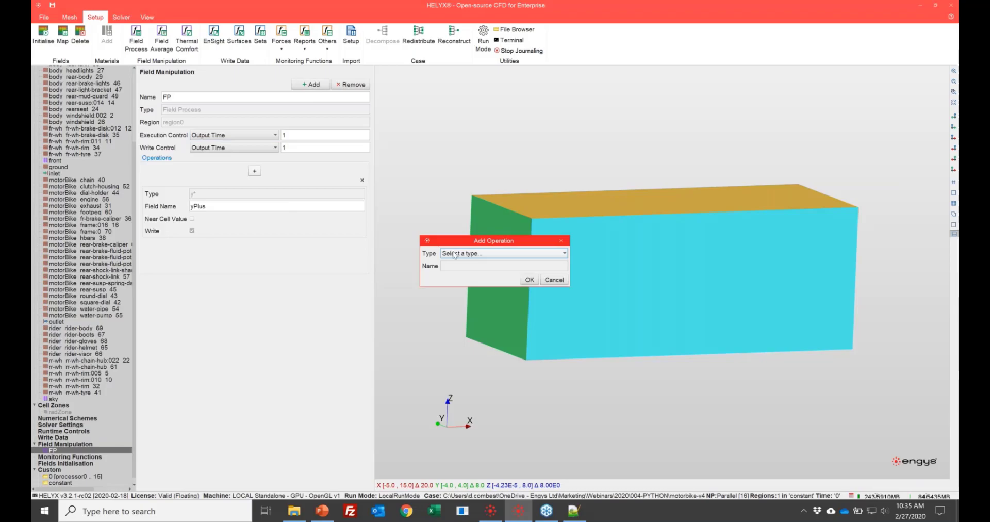
pyautogui.click(457, 253)
pyautogui.scroll(-3, 463, 299)
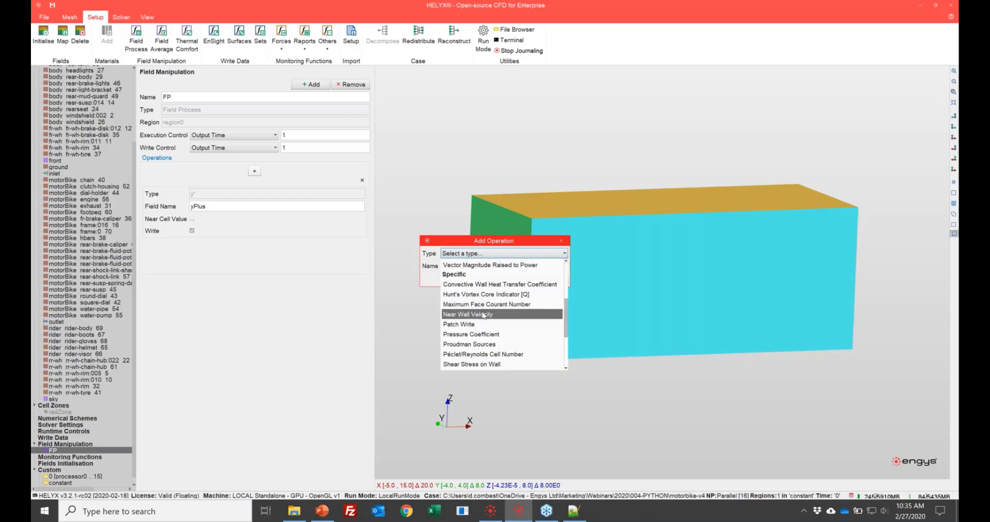
pyautogui.scroll(-3, 483, 315)
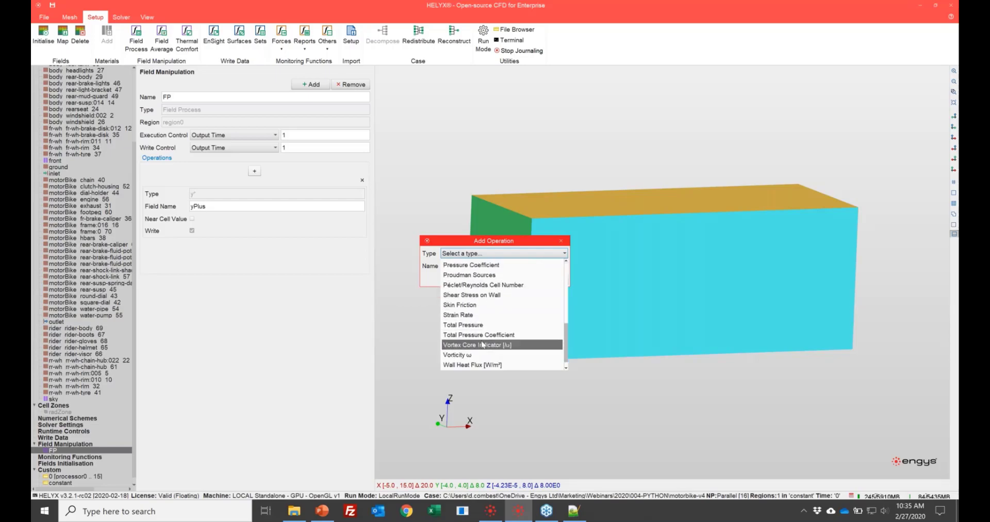
pyautogui.scroll(3, 483, 345)
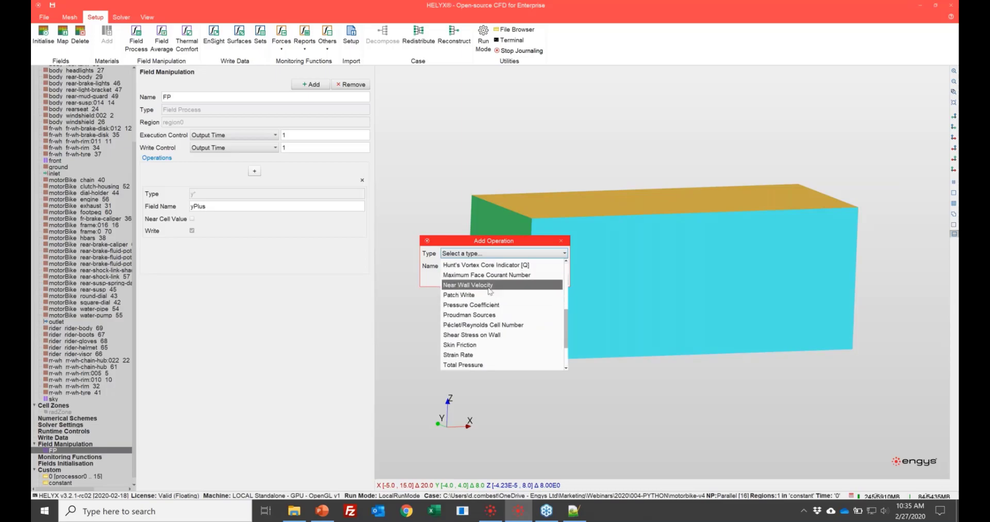
pyautogui.click(489, 285)
pyautogui.click(530, 281)
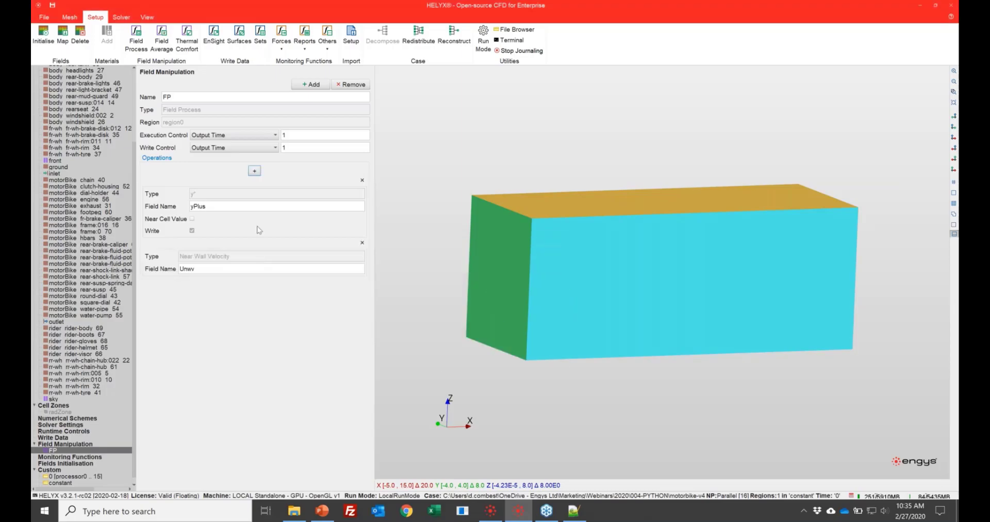
# - Look through the generic and specific operation types that can be added to the field process
pyautogui.click(254, 171)
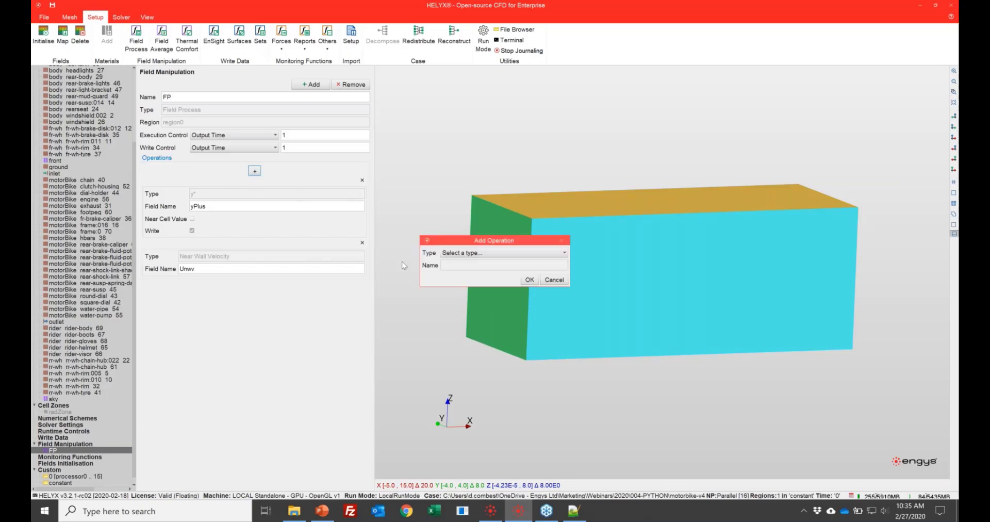
pyautogui.click(487, 252)
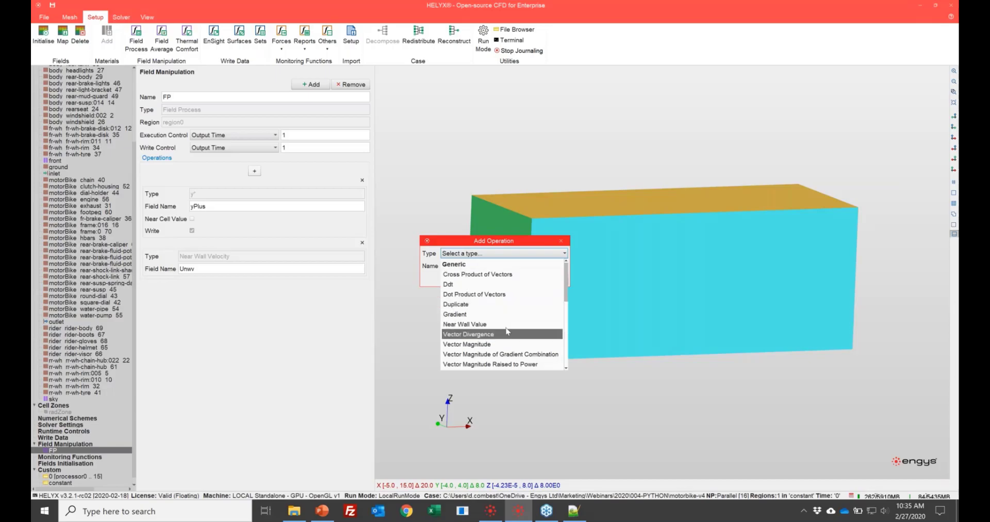
pyautogui.scroll(-3, 485, 293)
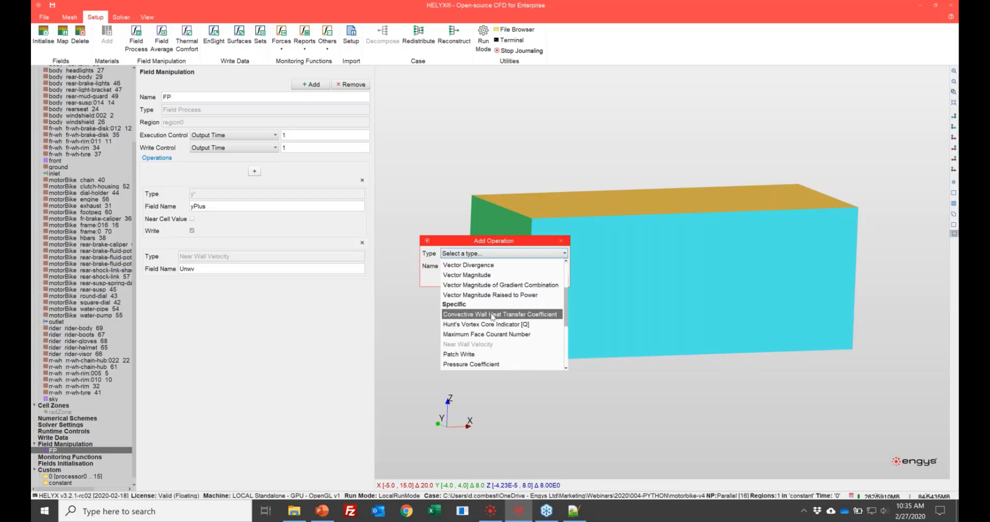
pyautogui.scroll(-1, 492, 317)
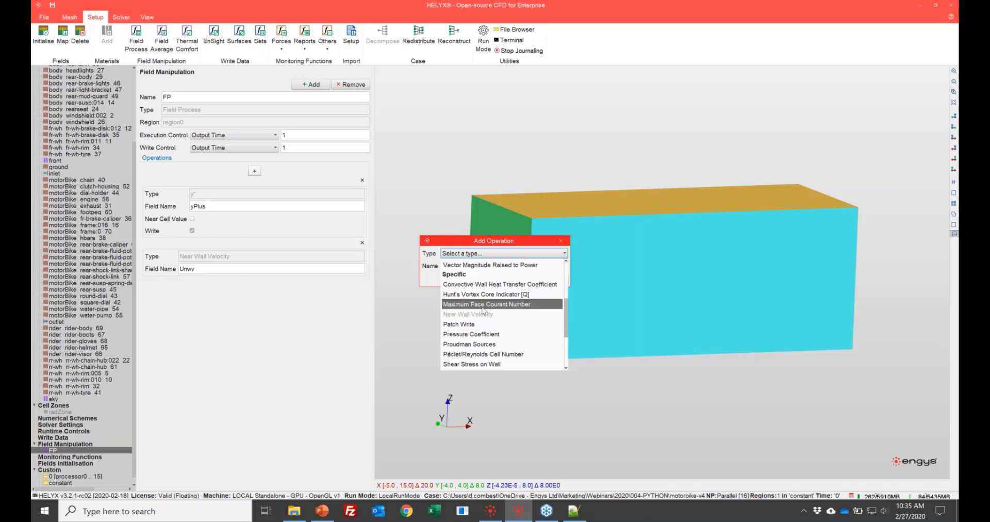
pyautogui.scroll(-1, 483, 310)
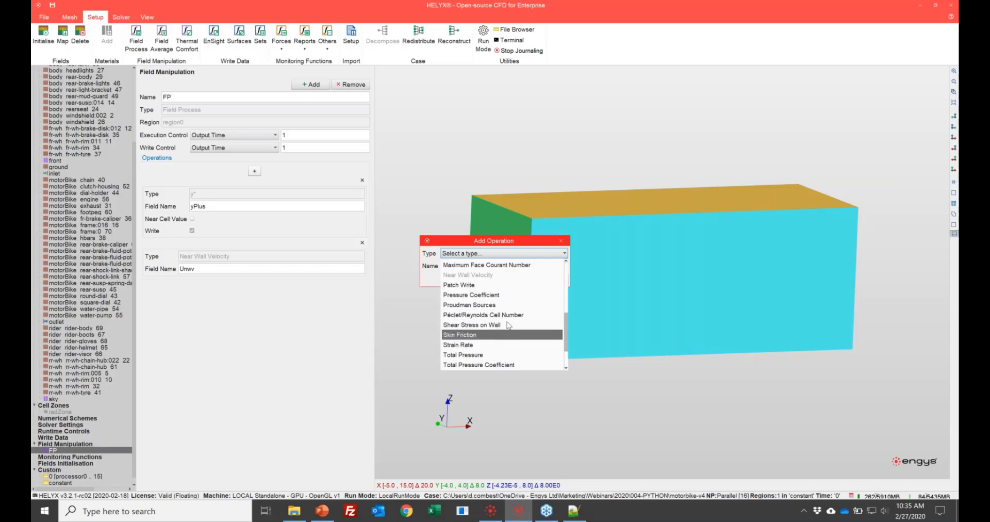
pyautogui.scroll(-1, 498, 319)
pyautogui.click(561, 240)
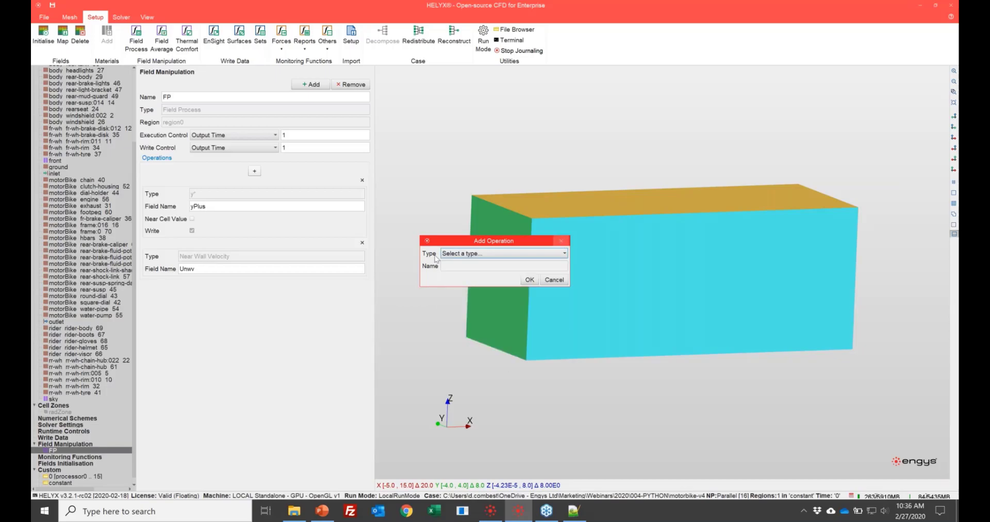
pyautogui.click(561, 240)
# - Add a new monitoring function of type Volume Report
pyautogui.click(63, 457)
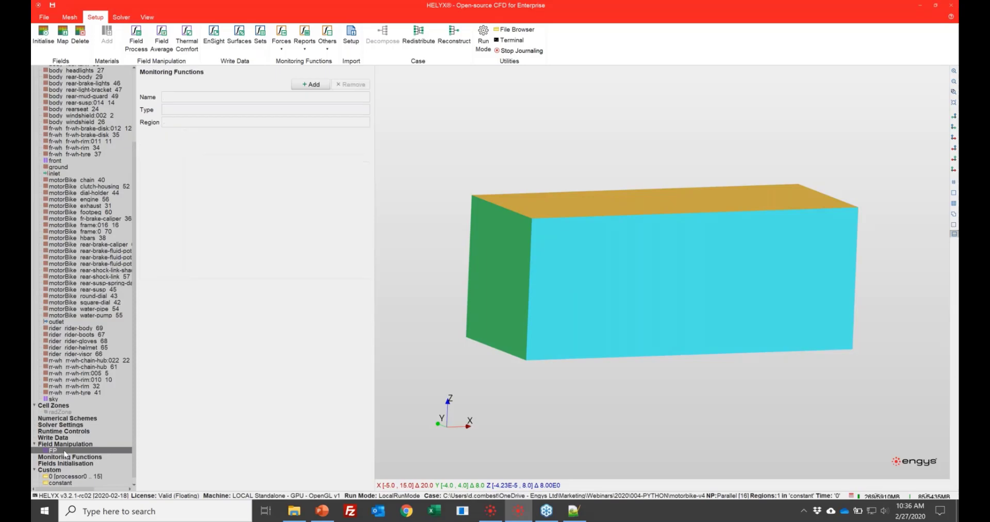
pyautogui.click(314, 87)
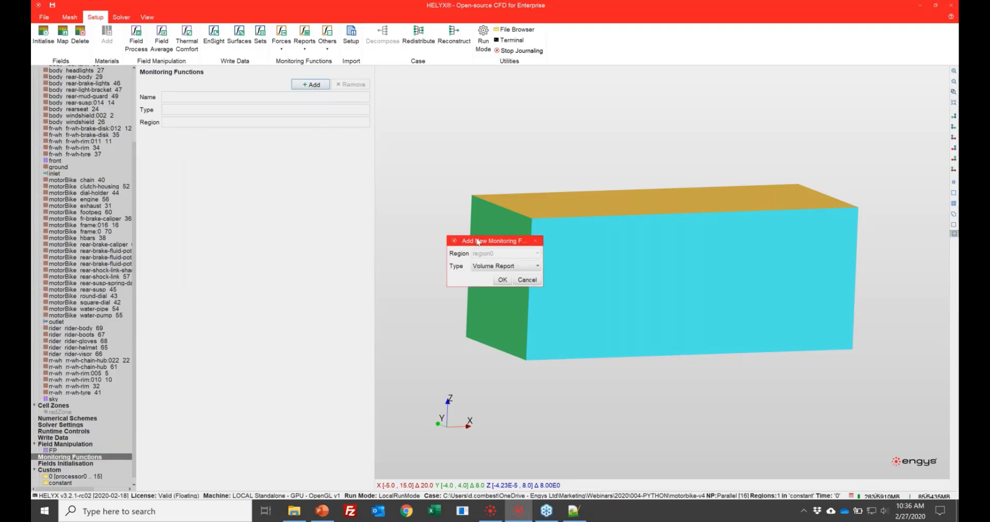
pyautogui.click(491, 266)
pyautogui.click(494, 337)
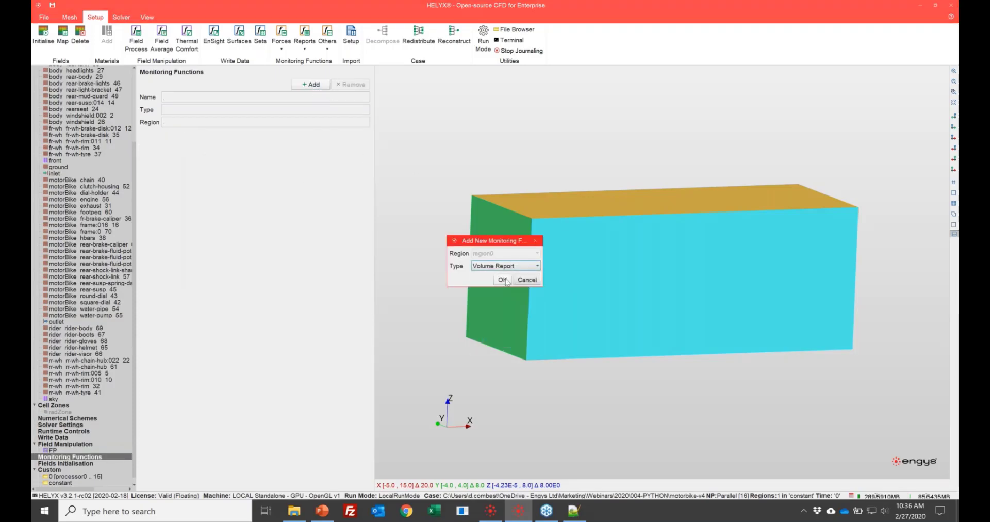
pyautogui.click(500, 278)
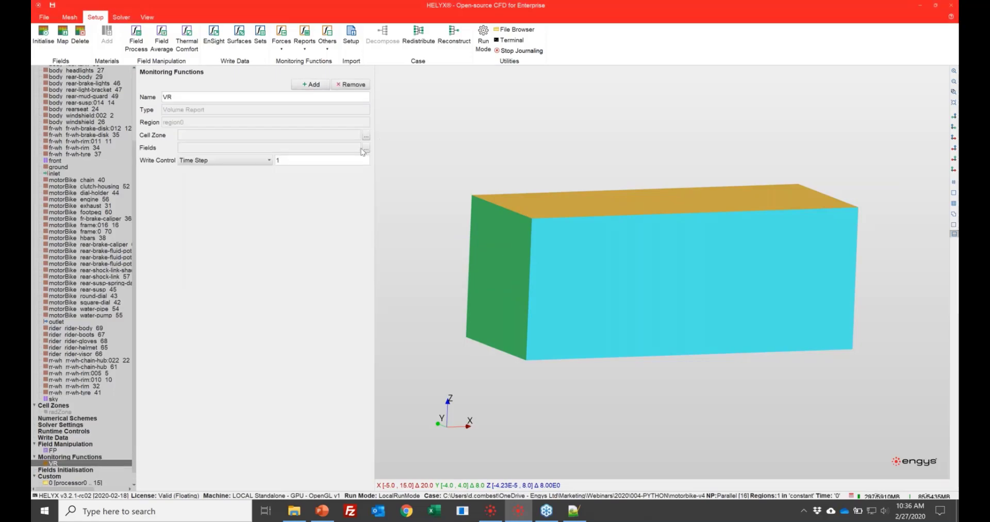
# - Assign the fields U, k, omega and p to the volume report
pyautogui.click(365, 148)
pyautogui.click(438, 237)
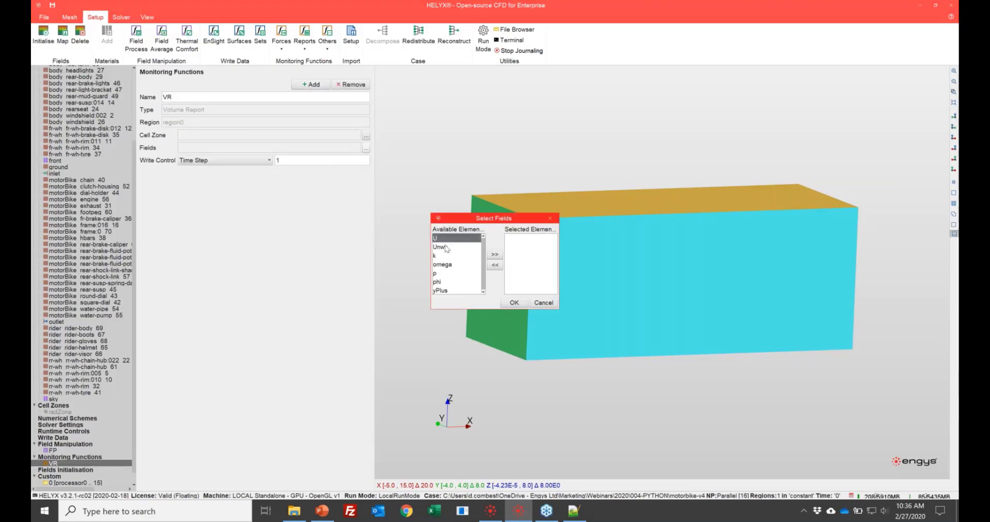
pyautogui.keyDown('ctrl'); pyautogui.click(438, 256); pyautogui.keyUp('ctrl')
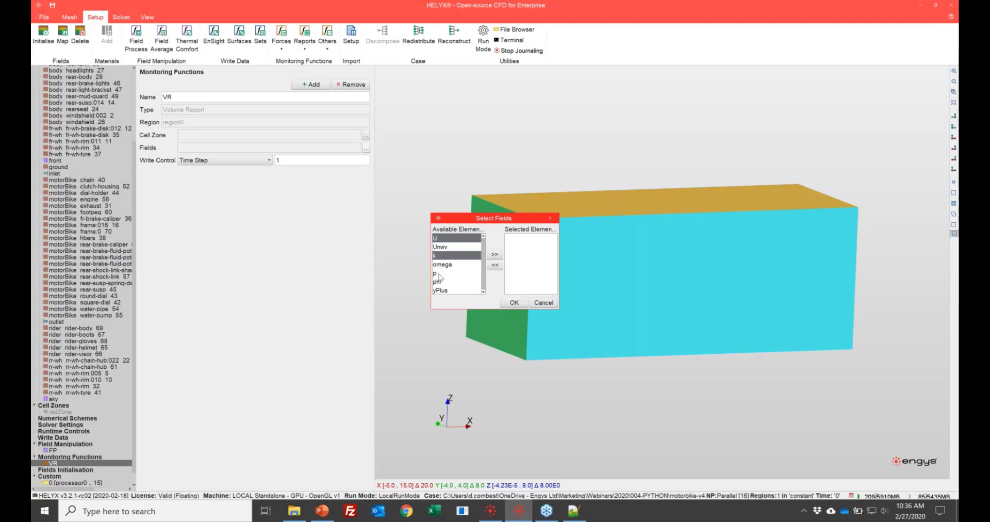
pyautogui.keyDown('ctrl'); pyautogui.click(440, 273); pyautogui.keyUp('ctrl')
pyautogui.keyDown('ctrl'); pyautogui.click(467, 265); pyautogui.keyUp('ctrl')
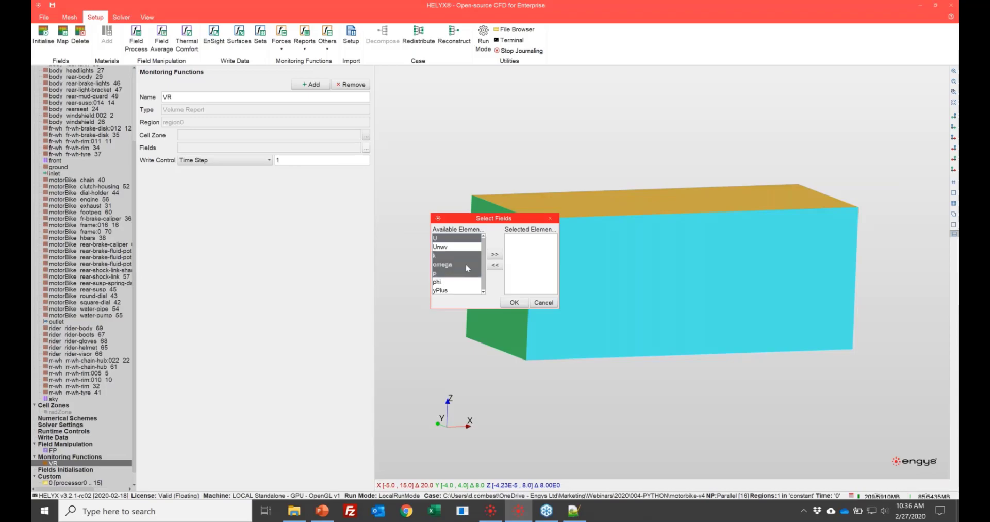
pyautogui.click(495, 254)
pyautogui.click(514, 303)
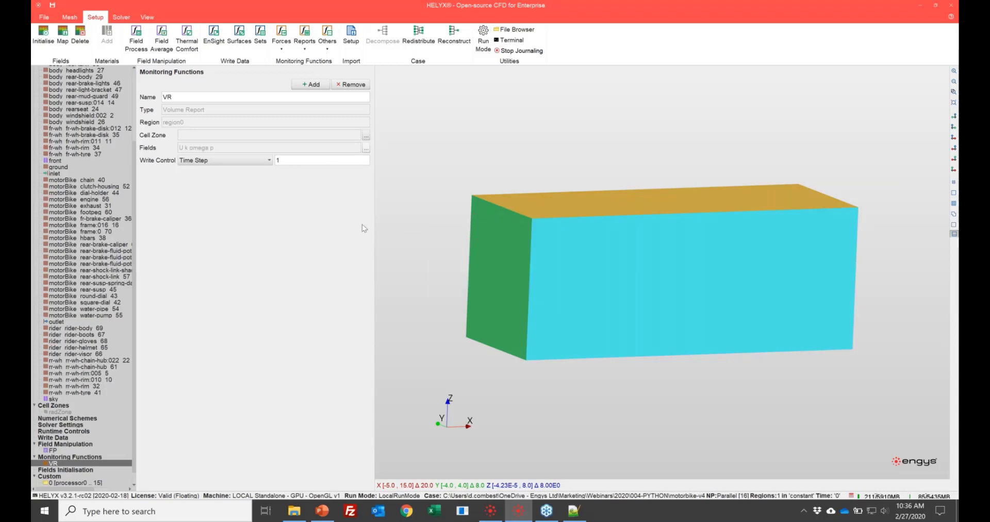
# - Add a Surface Report monitoring function and set its weighting to Area
pyautogui.click(310, 86)
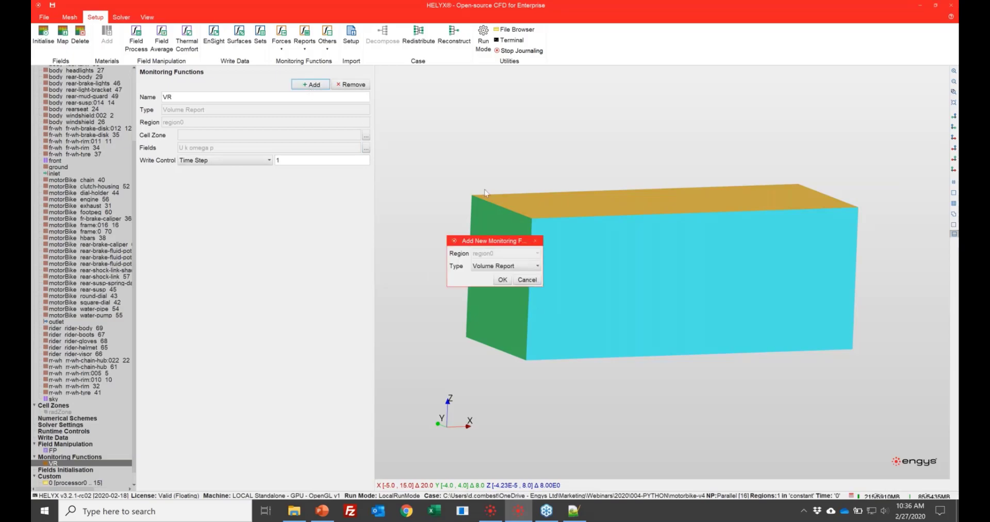
pyautogui.click(506, 265)
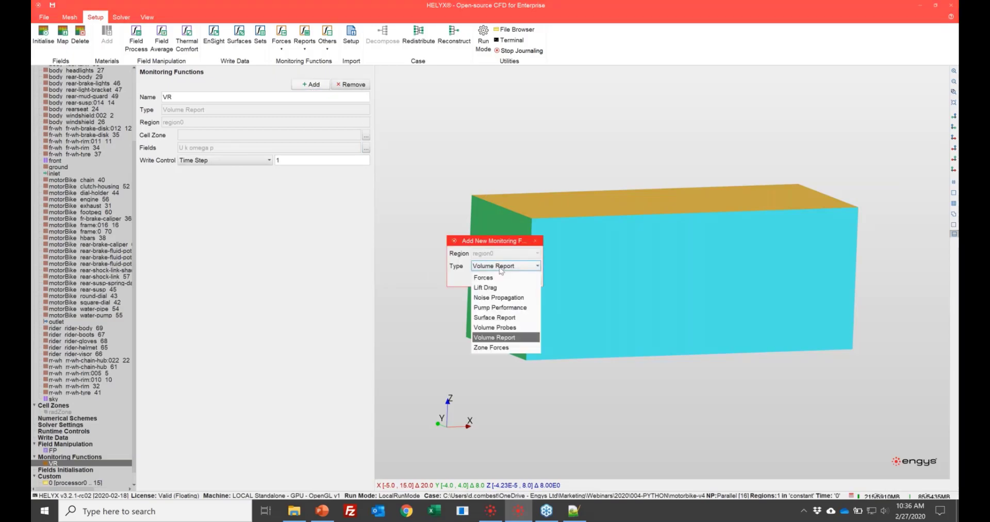
pyautogui.click(505, 318)
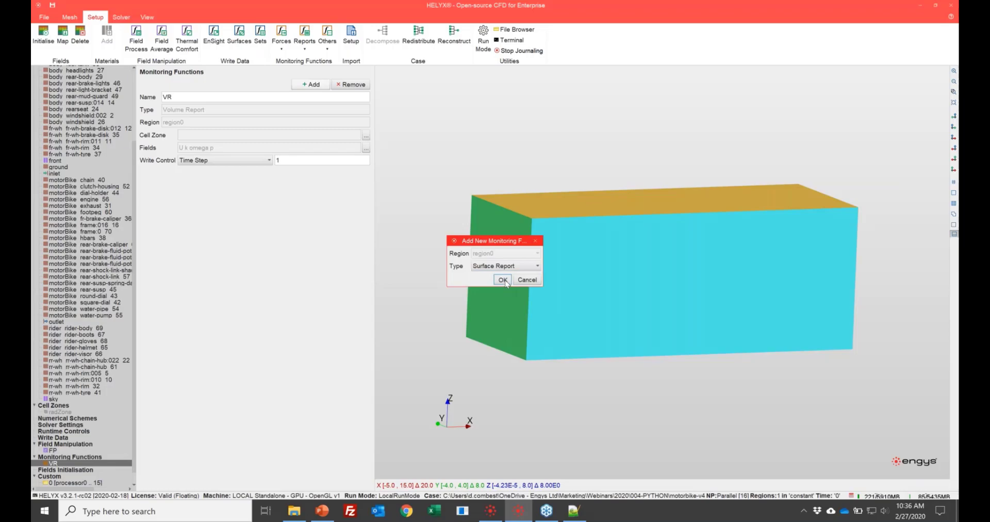
pyautogui.click(504, 280)
pyautogui.click(308, 135)
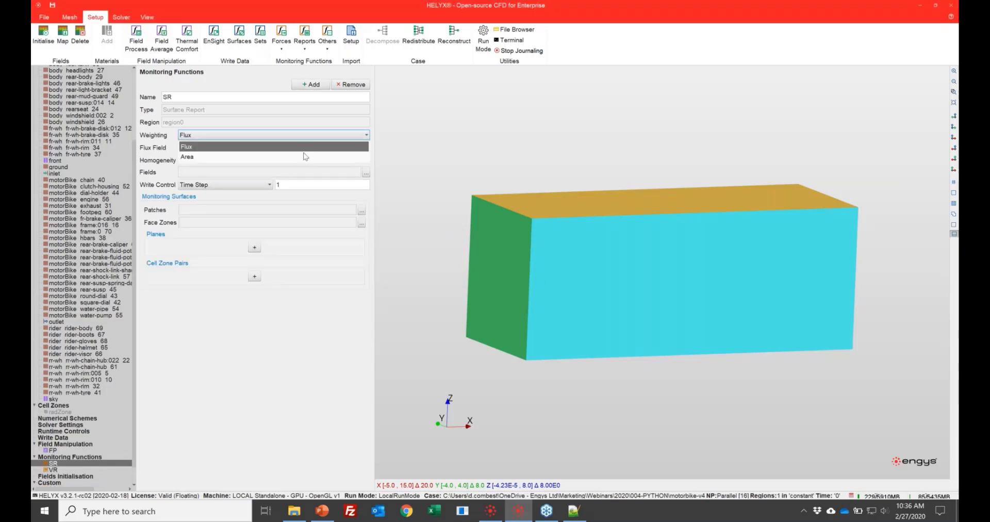
pyautogui.click(308, 155)
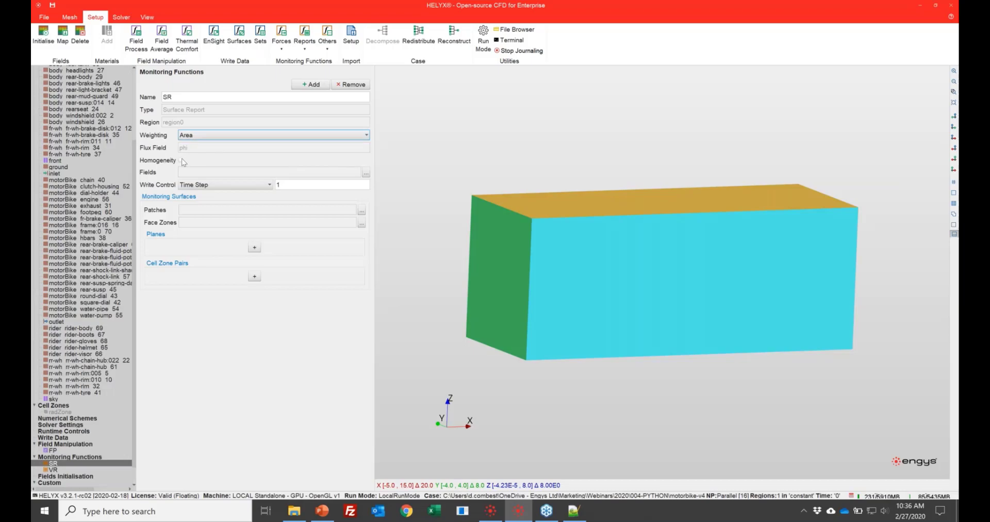
# - Assign the yPlus field to the surface report and set its write control to Output Time
pyautogui.click(366, 173)
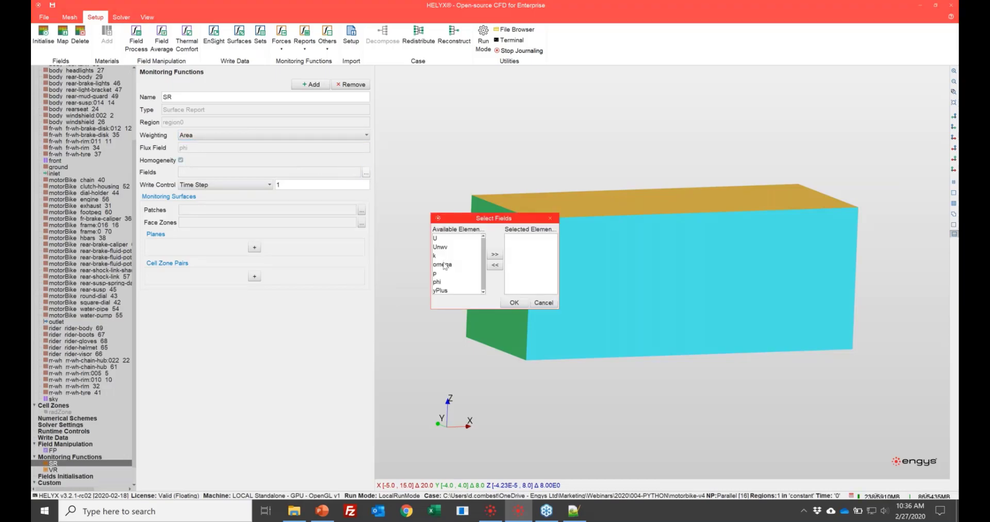
pyautogui.click(440, 291)
pyautogui.click(495, 254)
pyautogui.click(514, 303)
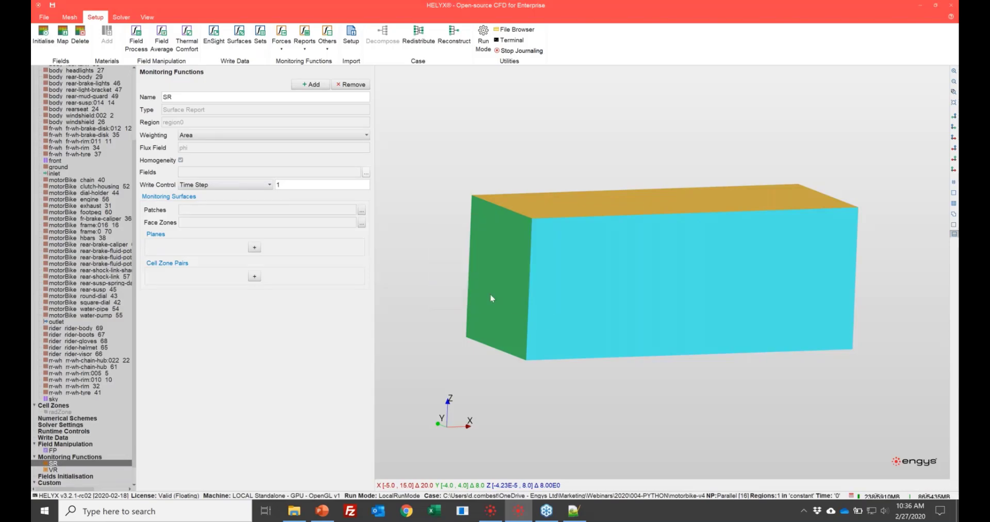
pyautogui.click(242, 184)
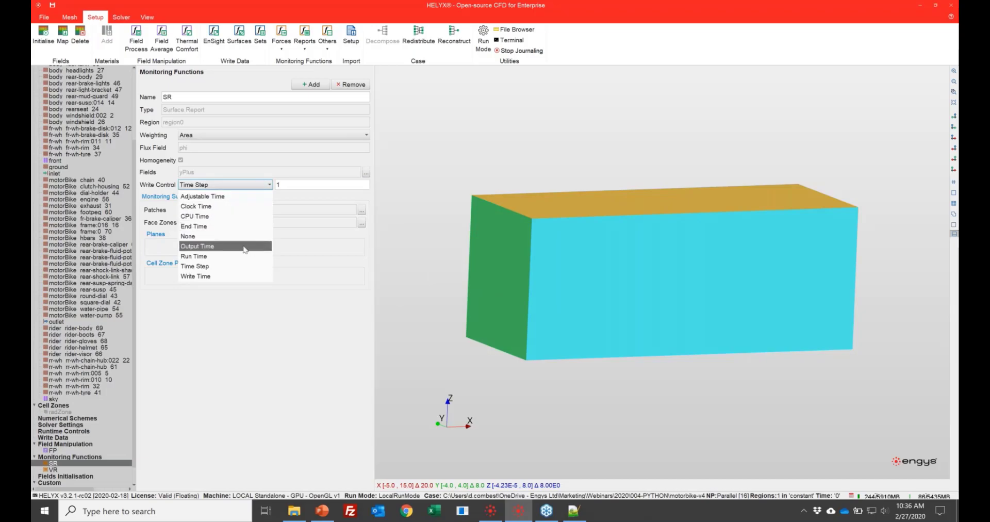
pyautogui.click(245, 250)
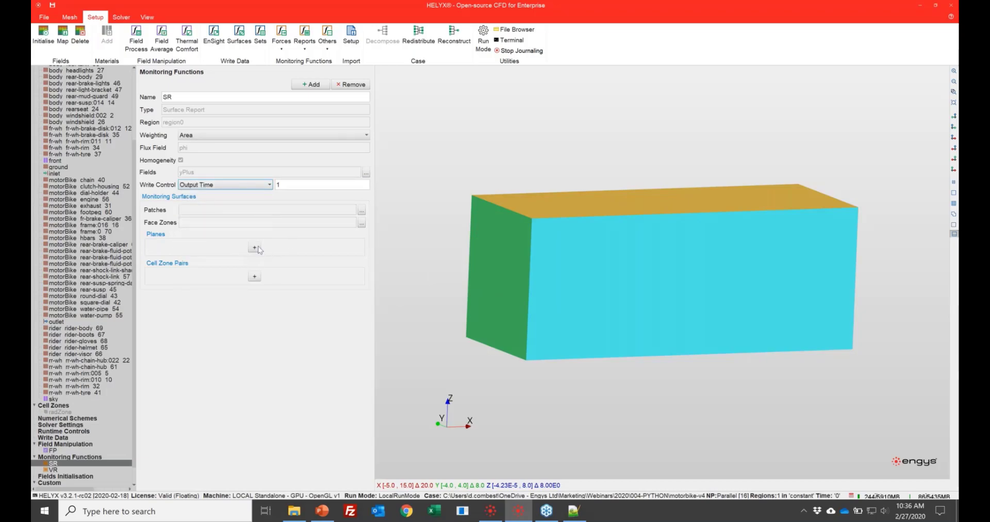
# - Choose all body, wheel, motorBike and rider patches for the surface report, excluding back, front, ground, inlet, outlet and sky
pyautogui.click(362, 212)
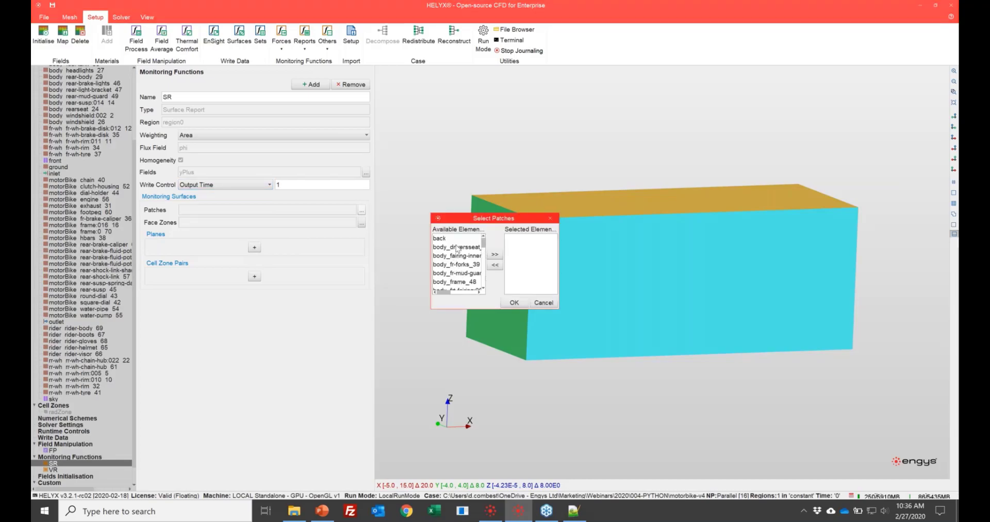
pyautogui.scroll(-5, 461, 278)
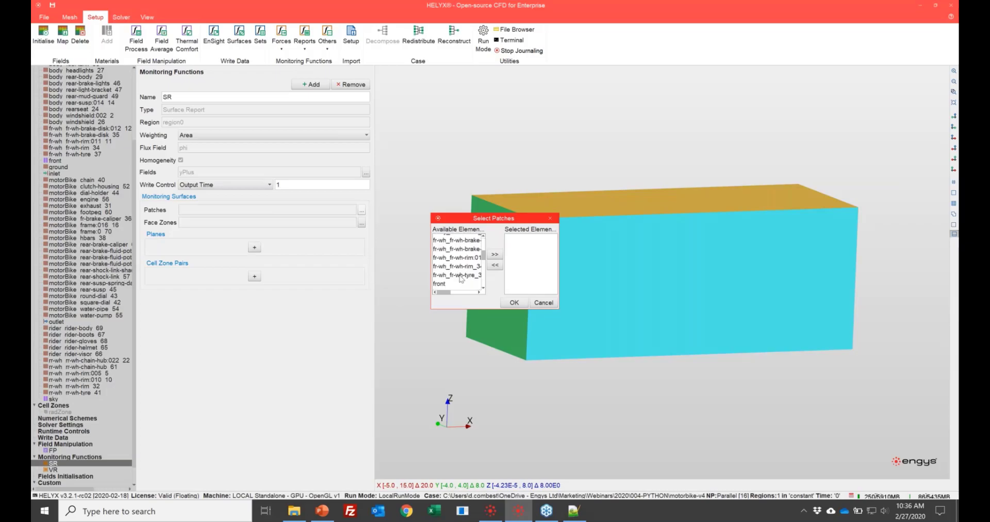
pyautogui.scroll(-10, 460, 279)
pyautogui.keyDown('shift'); pyautogui.click(461, 288); pyautogui.keyUp('shift')
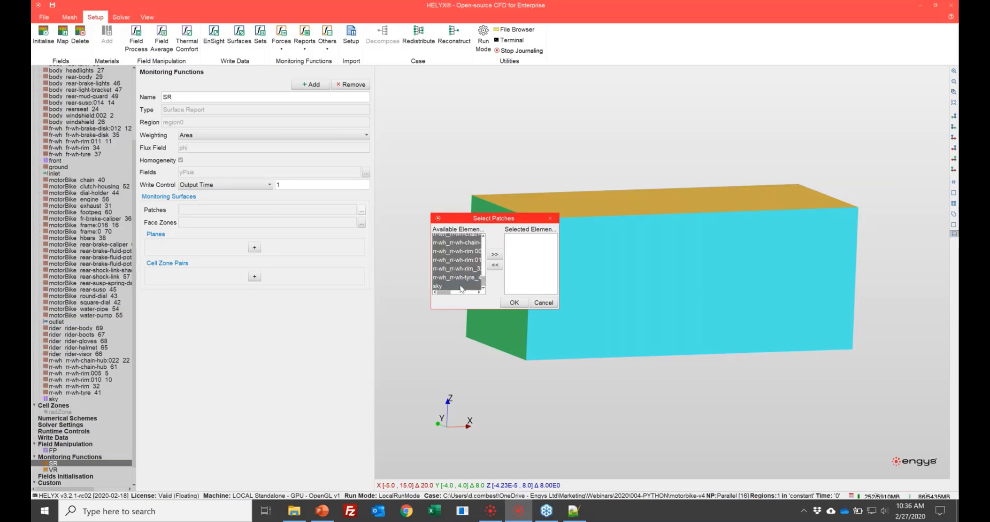
pyautogui.scroll(4, 456, 268)
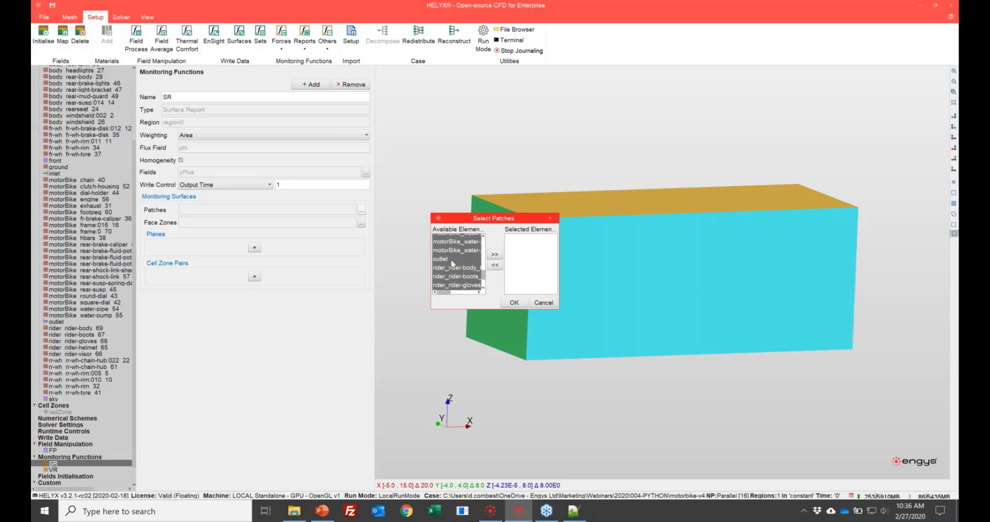
pyautogui.scroll(6, 452, 262)
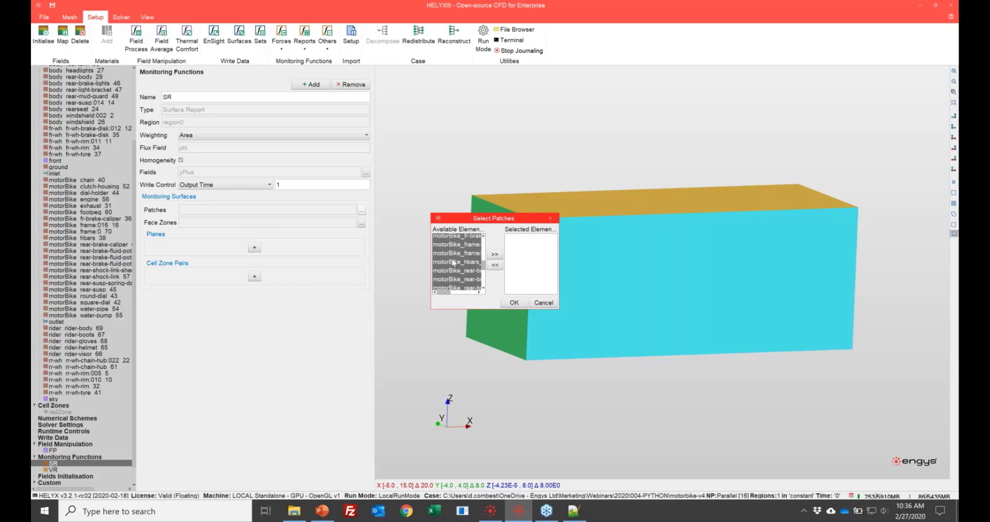
pyautogui.scroll(2, 453, 262)
pyautogui.scroll(3, 451, 255)
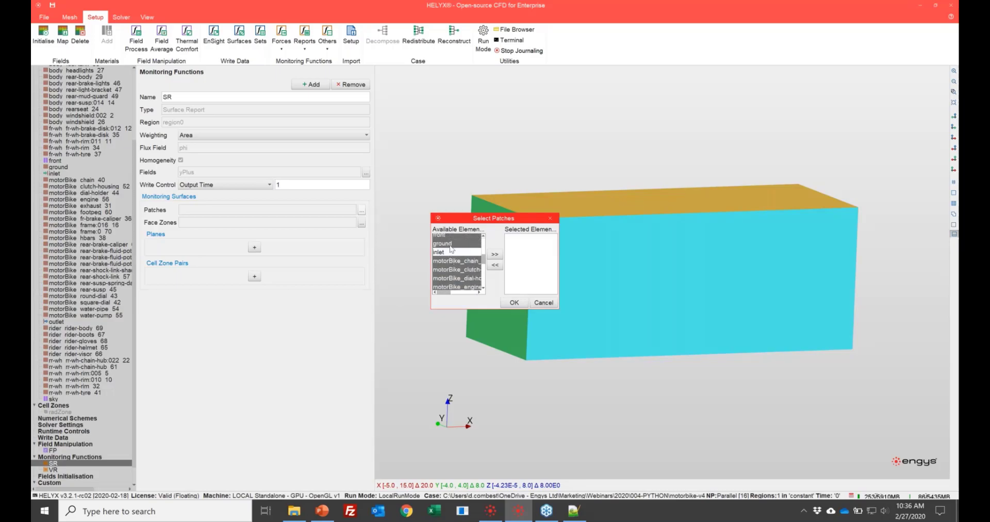
pyautogui.scroll(8, 451, 242)
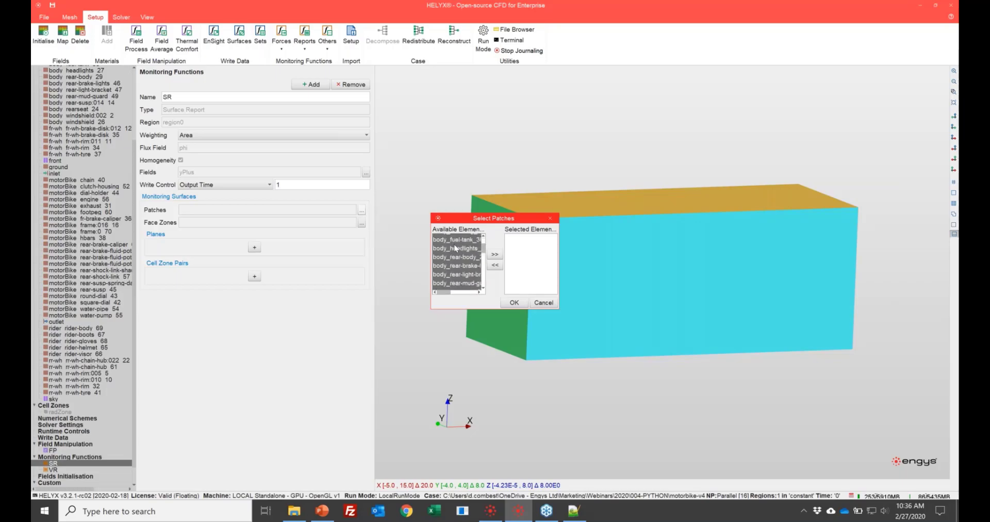
pyautogui.keyDown('ctrl'); pyautogui.click(449, 237); pyautogui.keyUp('ctrl')
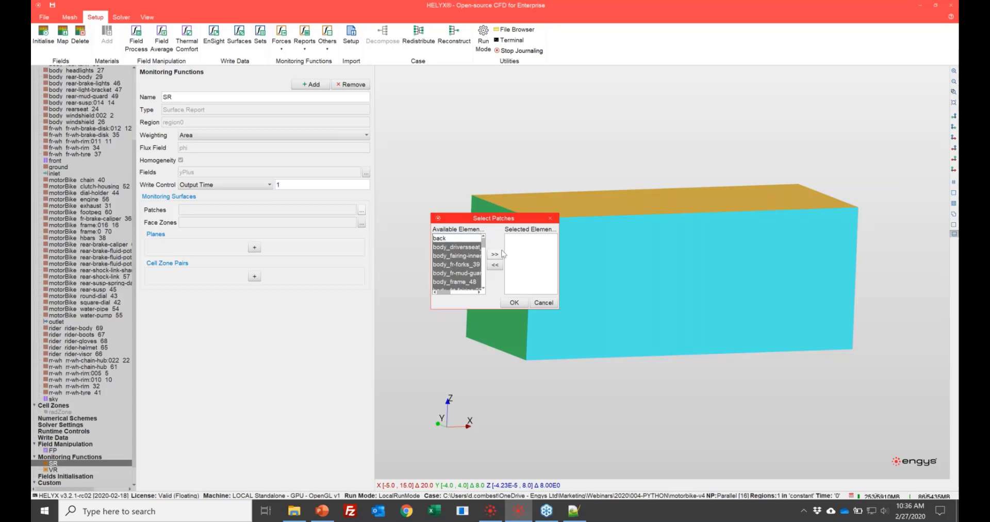
pyautogui.click(495, 254)
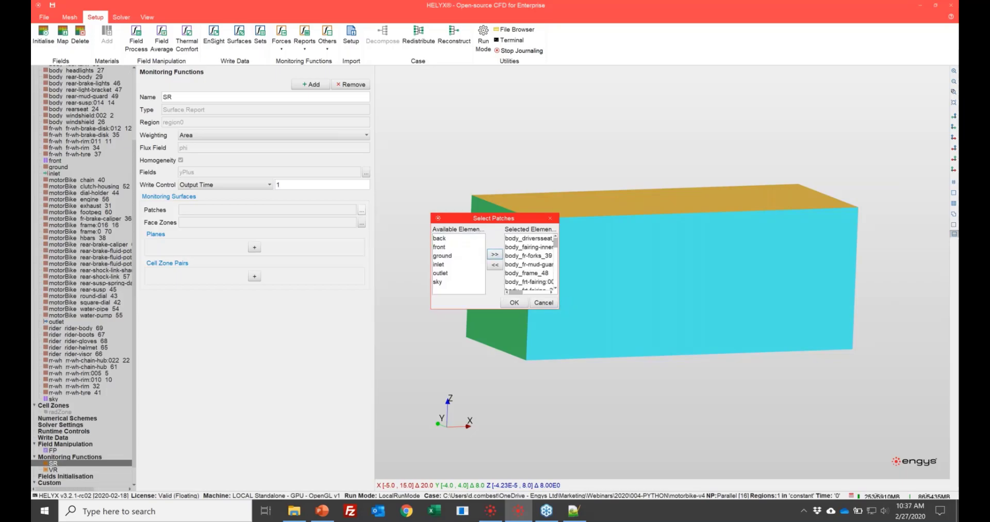
# - Enlarge the patch selection dialog, check the list of selected patches and accept it for the surface report
pyautogui.moveTo(561, 304); pyautogui.dragTo(633, 304)
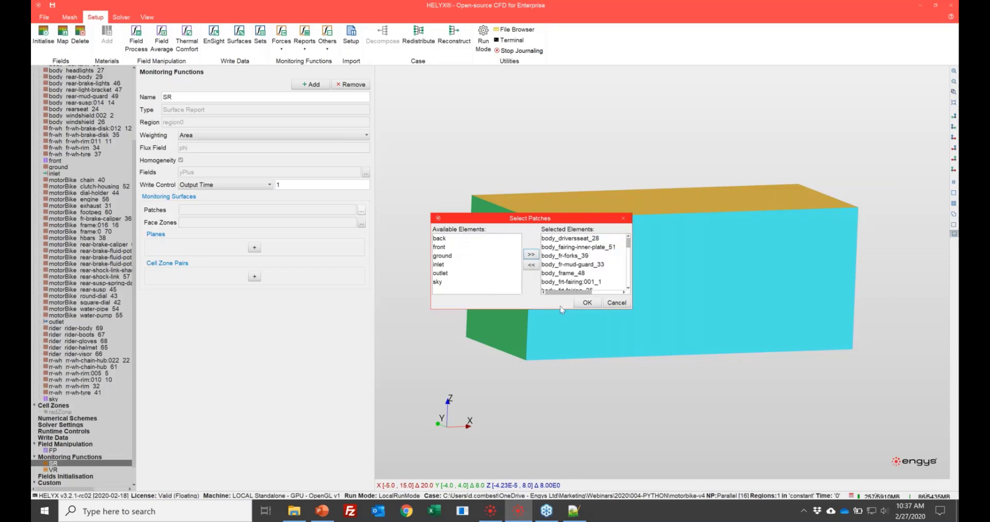
pyautogui.moveTo(562, 308); pyautogui.dragTo(554, 413)
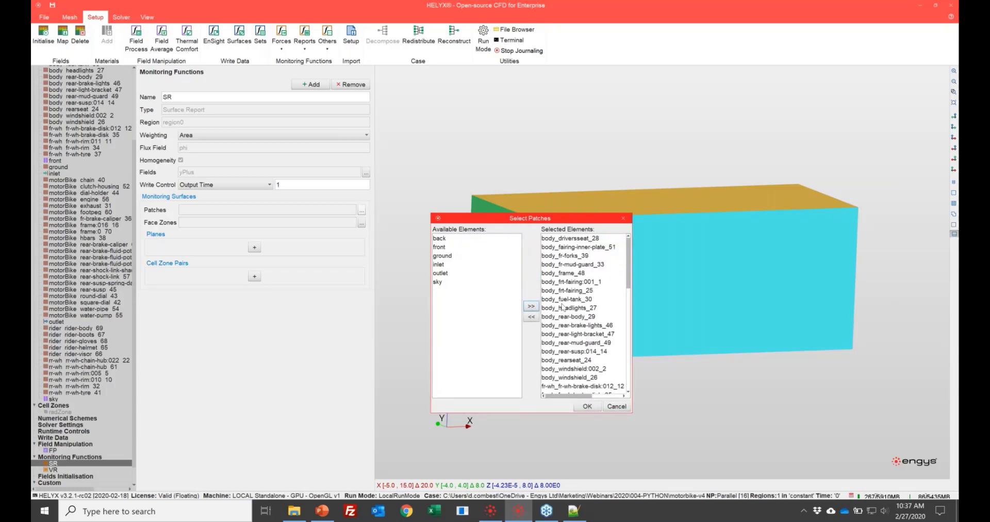
pyautogui.scroll(-10, 566, 300)
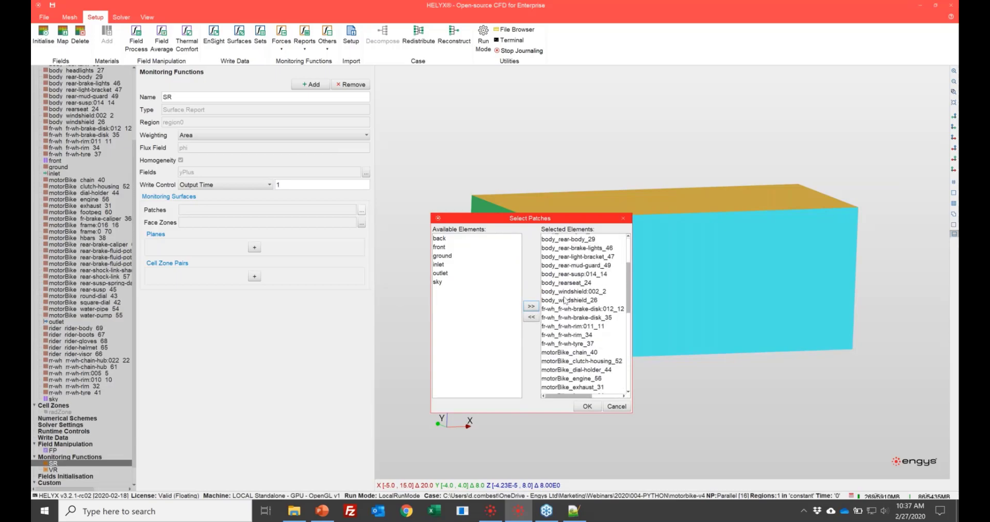
pyautogui.click(587, 407)
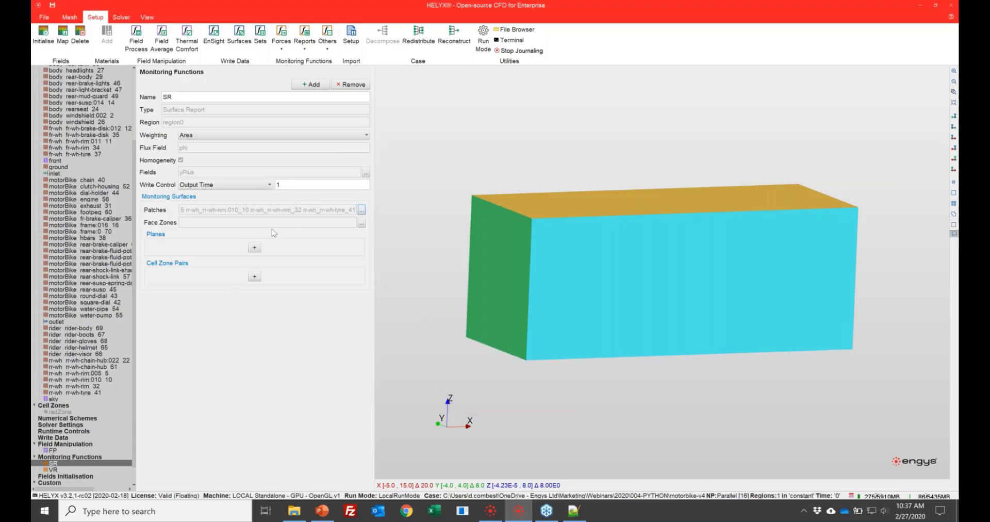
# - Set the fields initialisation to Potential Flow for U and Prandtl for k
pyautogui.click(65, 476)
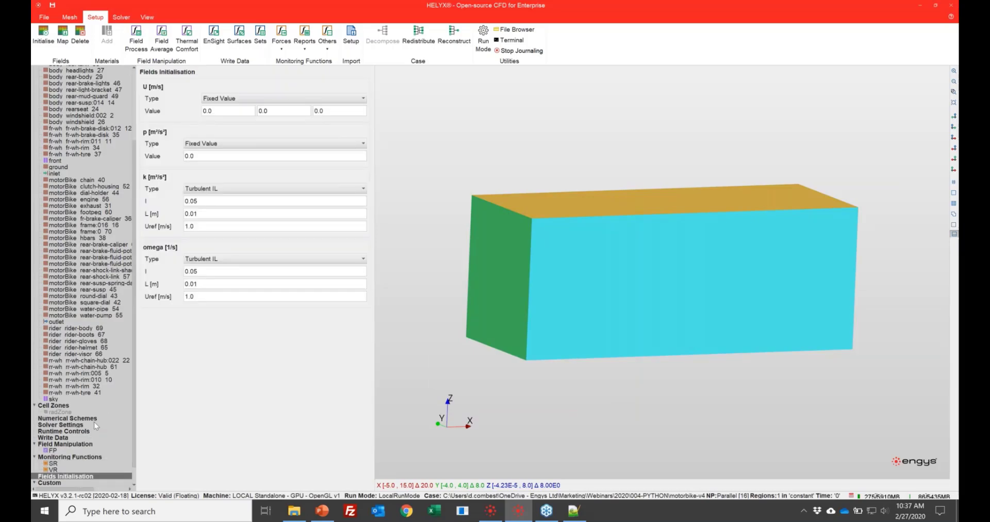
pyautogui.click(267, 99)
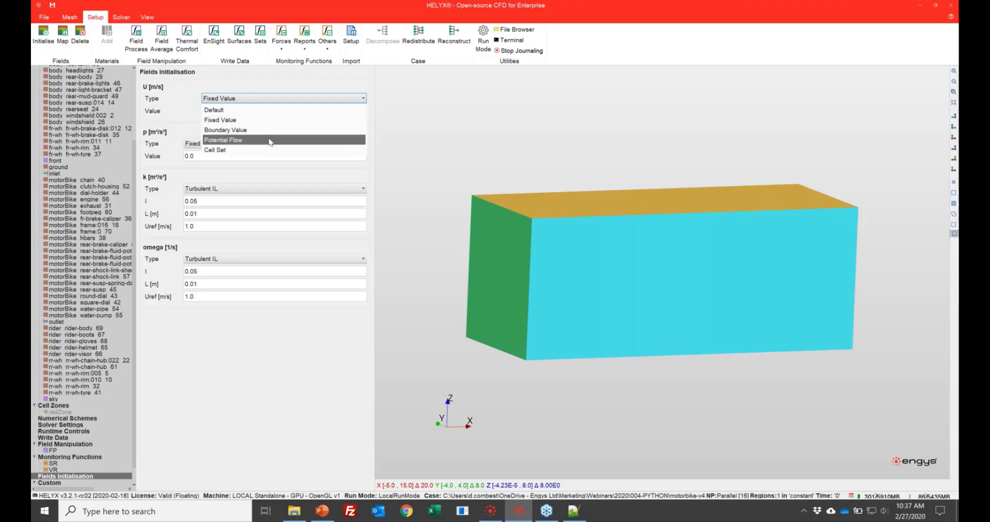
pyautogui.click(269, 143)
pyautogui.click(239, 176)
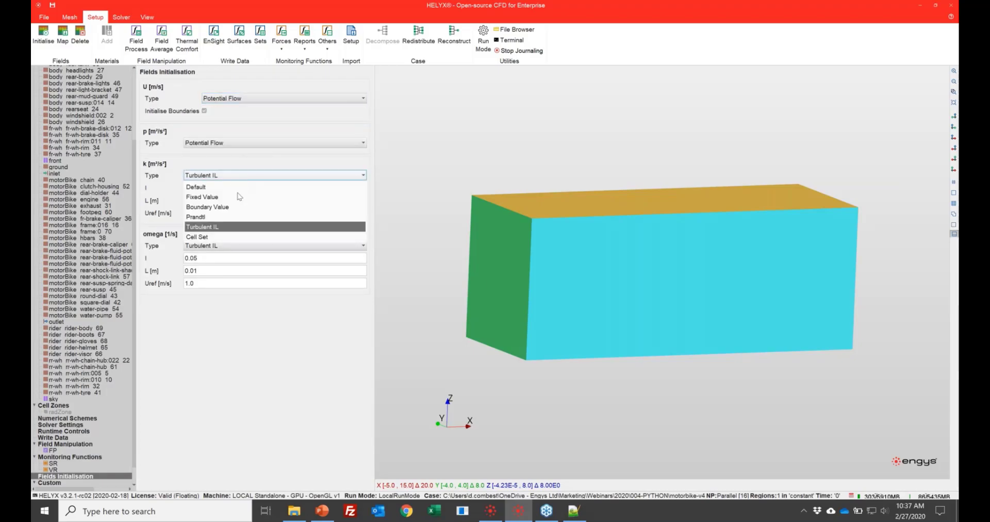
pyautogui.click(236, 217)
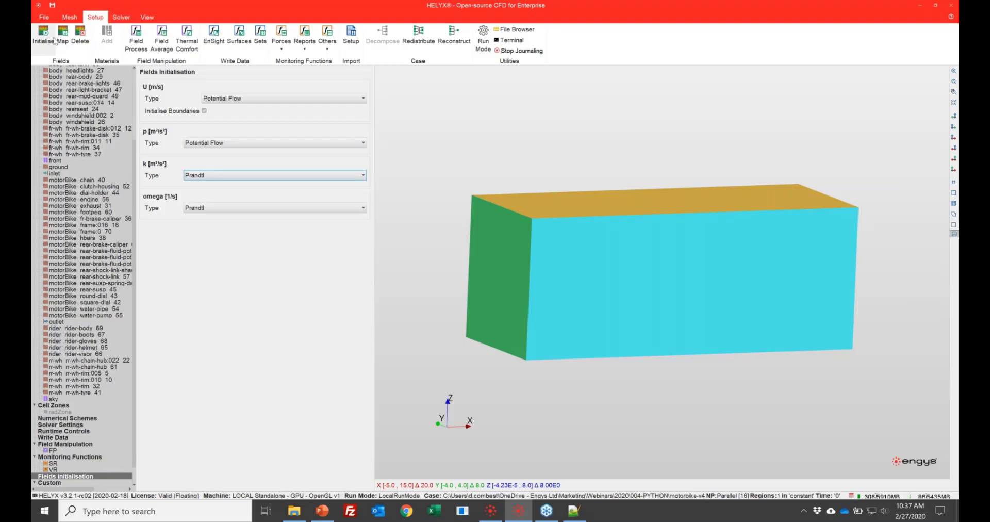
# - Go to the solver stage and save the case, overwriting the existing one
pyautogui.click(120, 17)
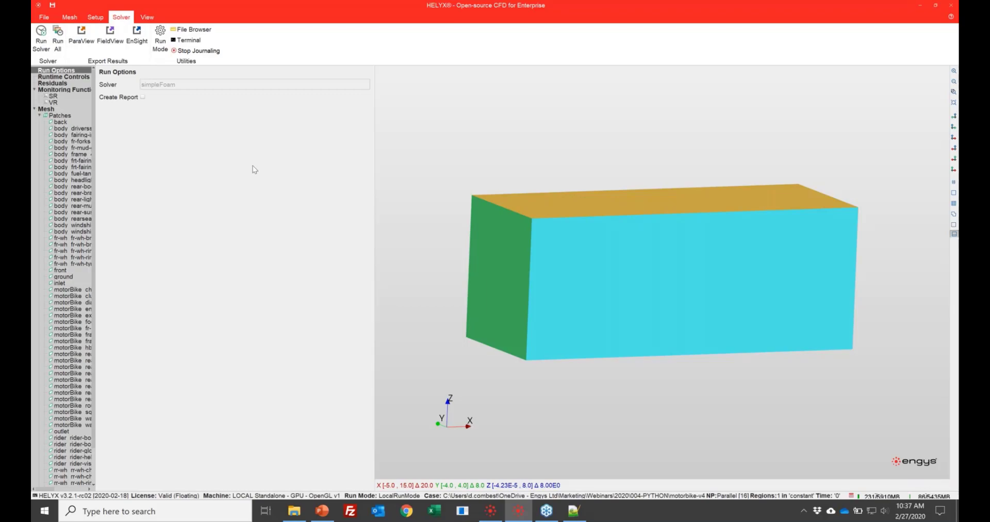
pyautogui.click(52, 5)
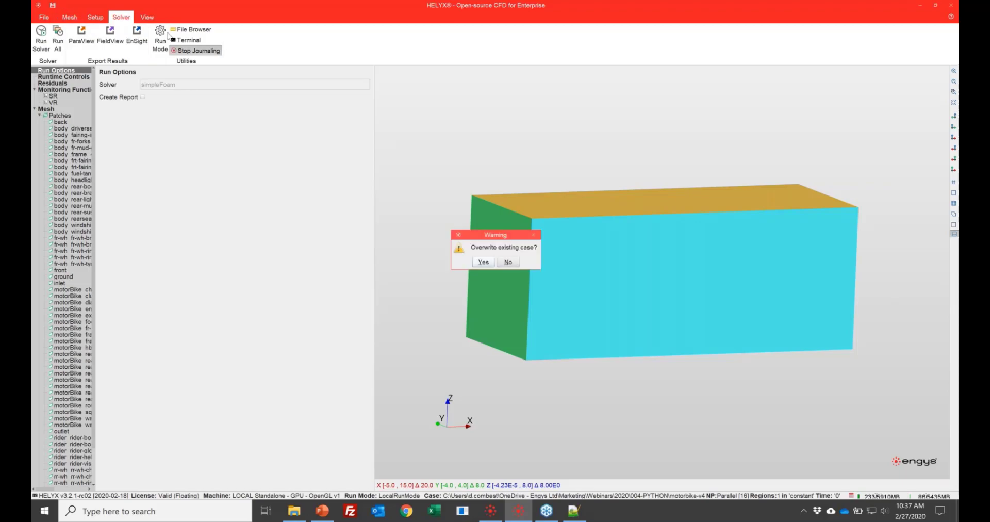
pyautogui.click(484, 263)
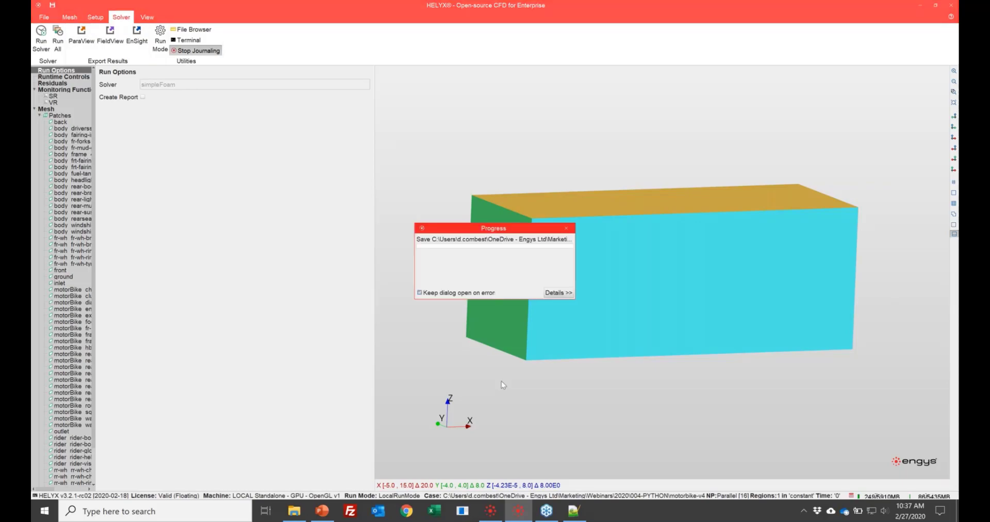
# - Switch to Notepad++, reload the modified myMacro-v1.py and select the case.createCase line for motorbike-v4
pyautogui.click(582, 516)
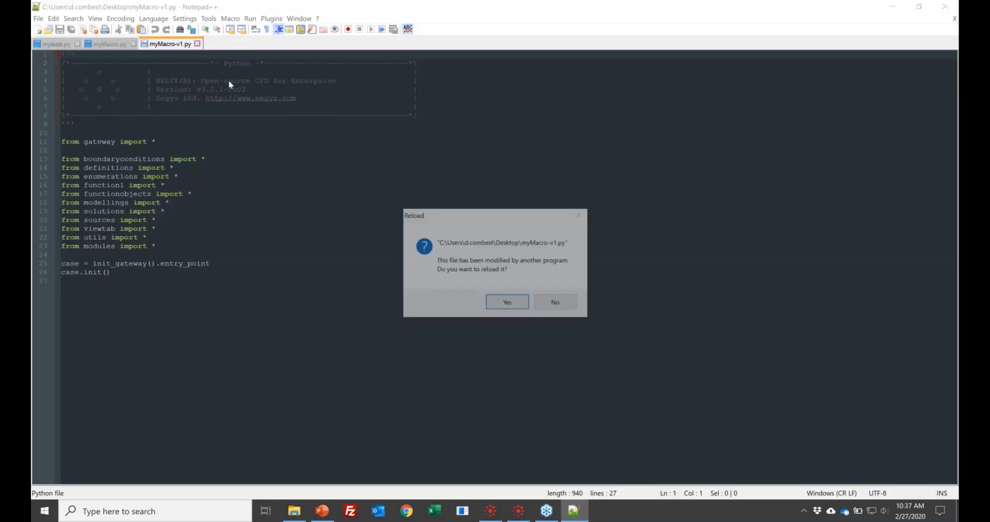
pyautogui.click(507, 303)
pyautogui.scroll(-4, 394, 292)
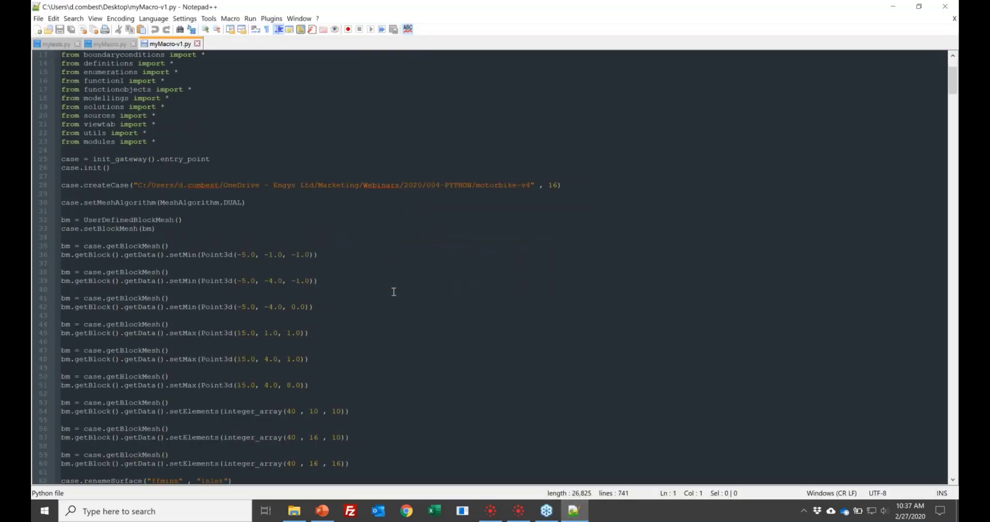
pyautogui.scroll(1, 394, 232)
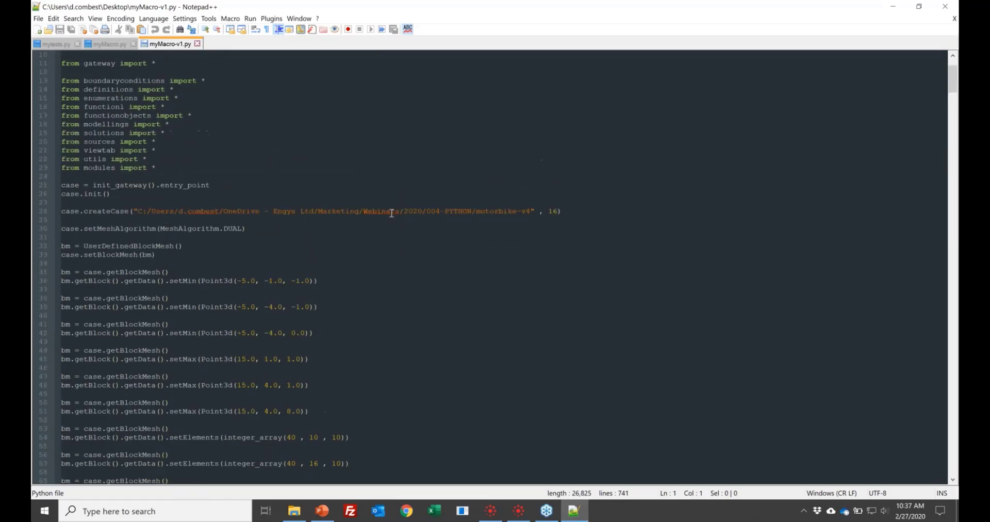
pyautogui.tripleClick(394, 211)
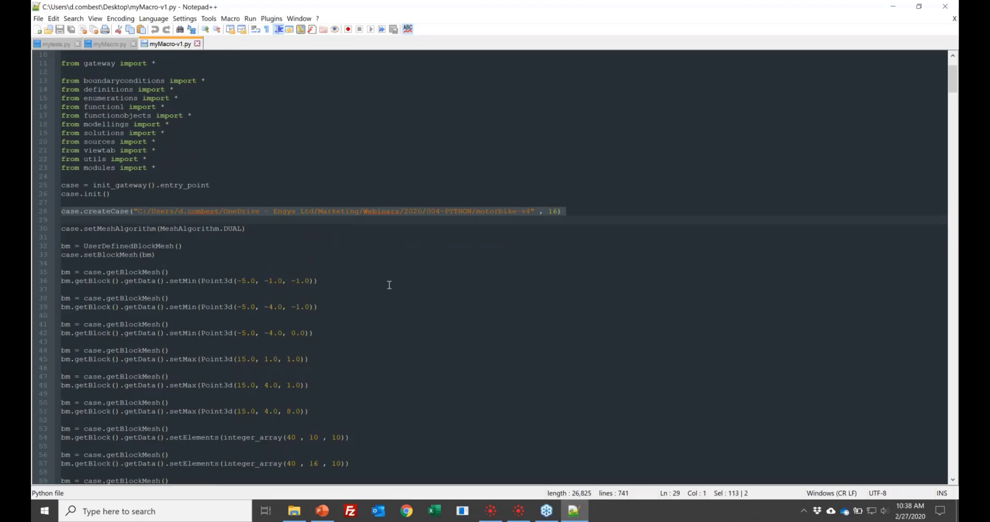
# - Examine the recorded commands for the block mesh, surface renaming, VR4 box, surface refinements and surface layers
pyautogui.scroll(-3, 389, 285)
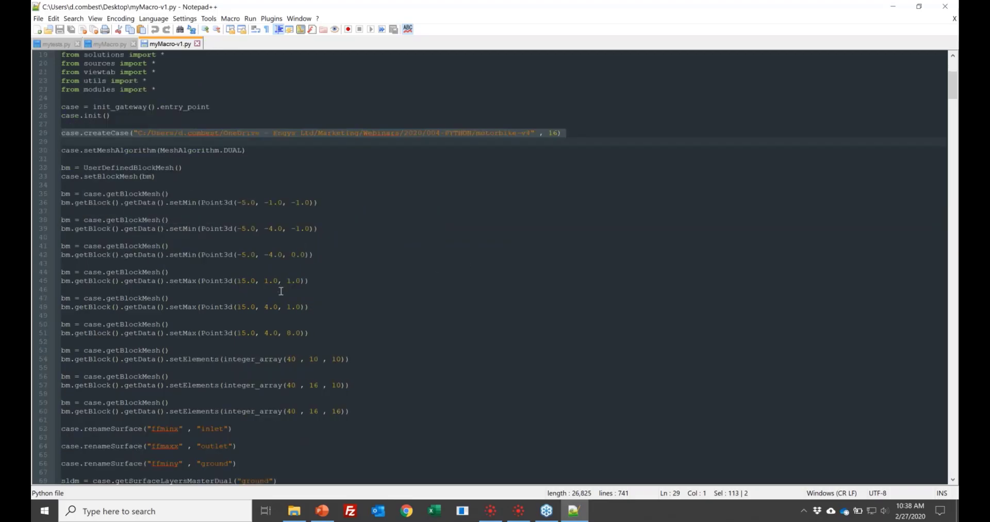
pyautogui.scroll(-6, 281, 292)
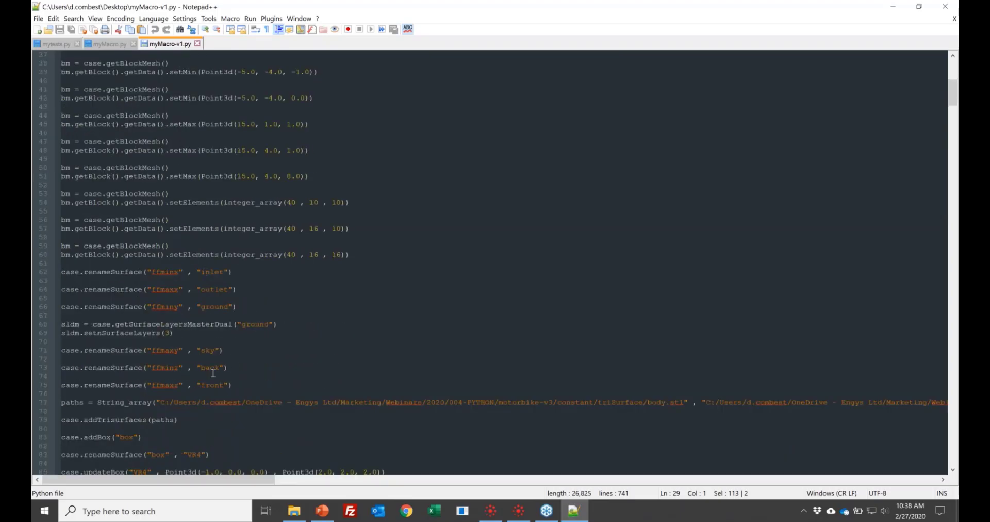
pyautogui.scroll(-3, 239, 350)
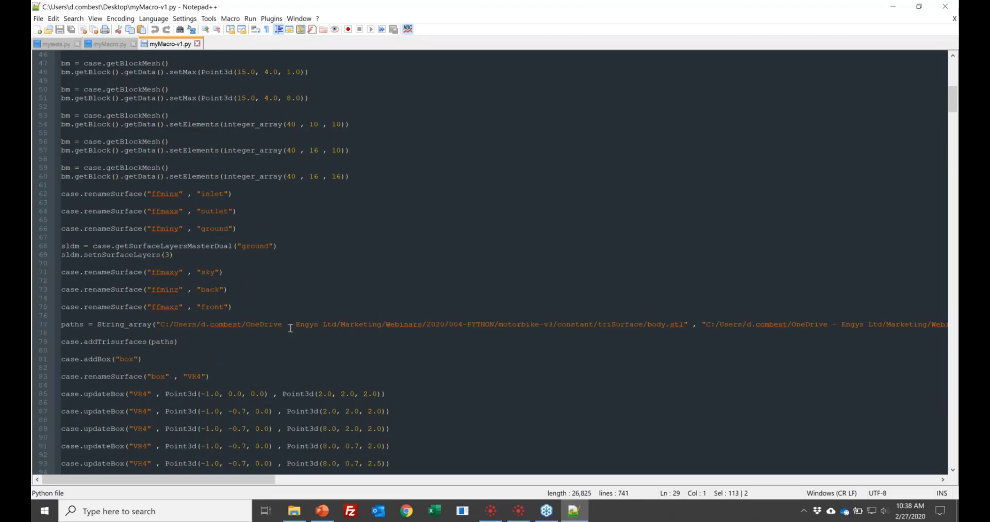
pyautogui.scroll(-5, 290, 327)
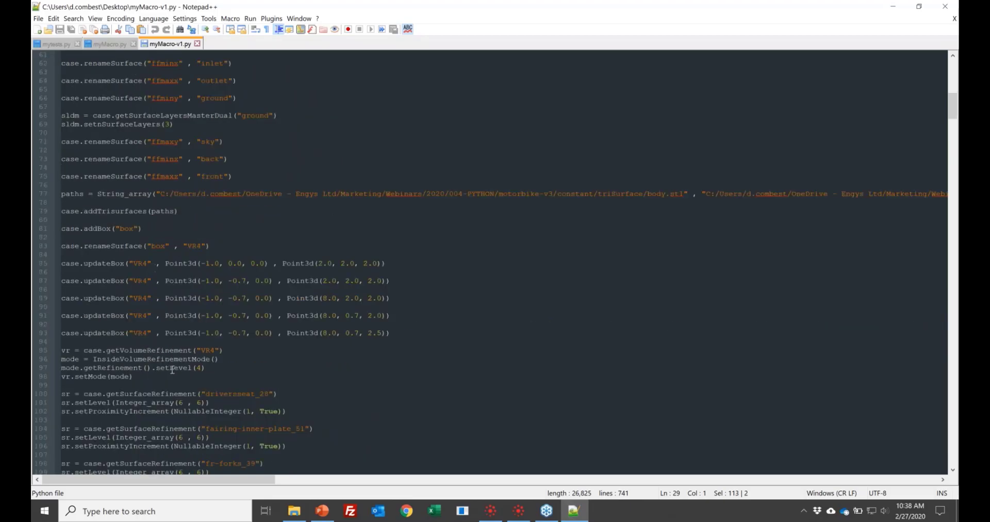
pyautogui.scroll(-6, 275, 306)
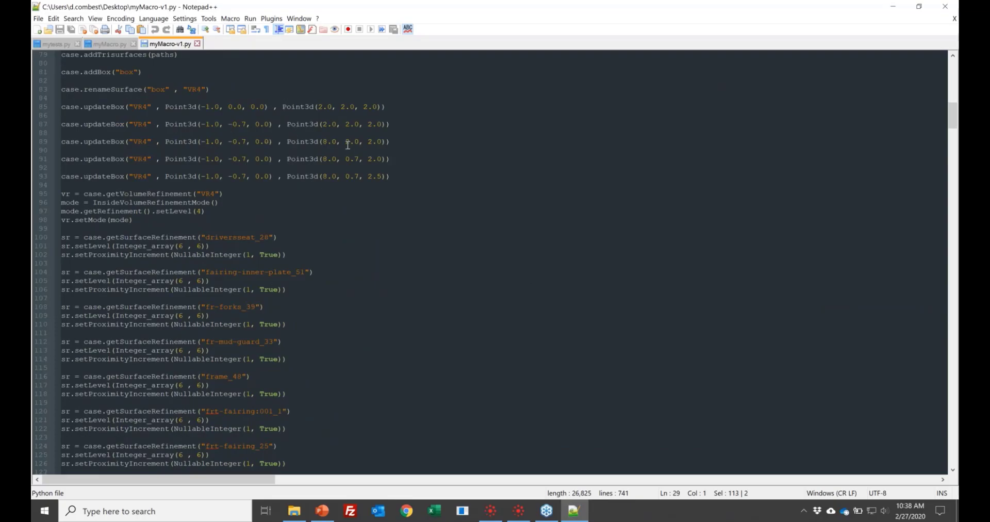
pyautogui.scroll(-2, 317, 299)
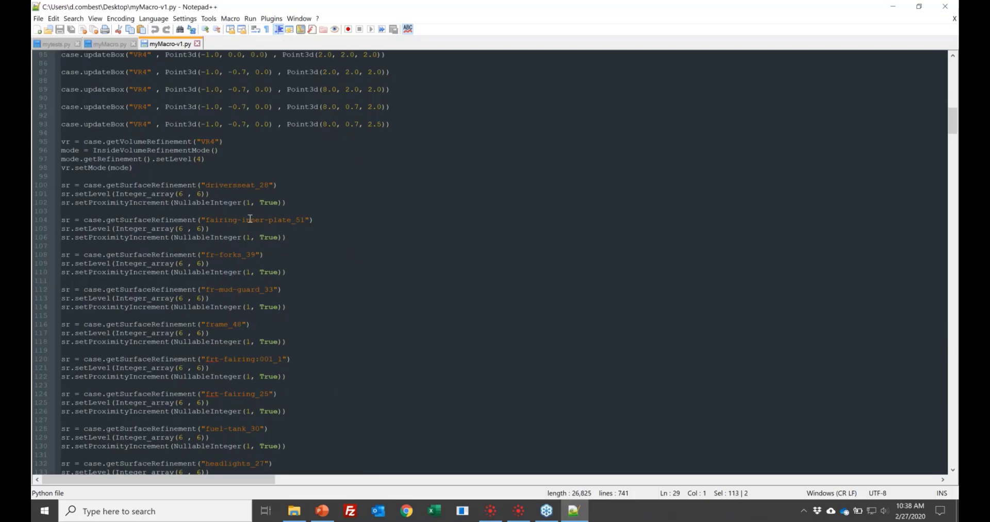
pyautogui.scroll(-7, 249, 228)
pyautogui.scroll(-19, 249, 227)
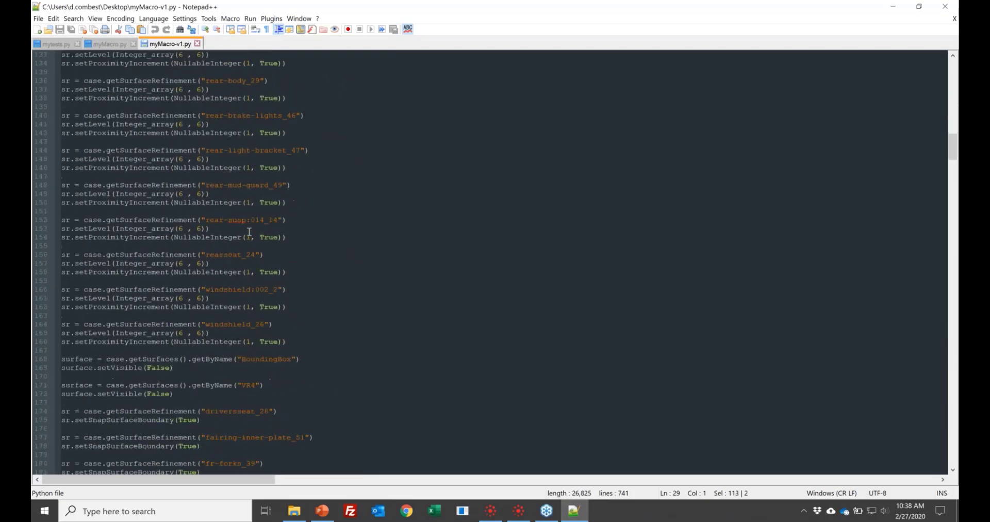
pyautogui.scroll(-10, 250, 234)
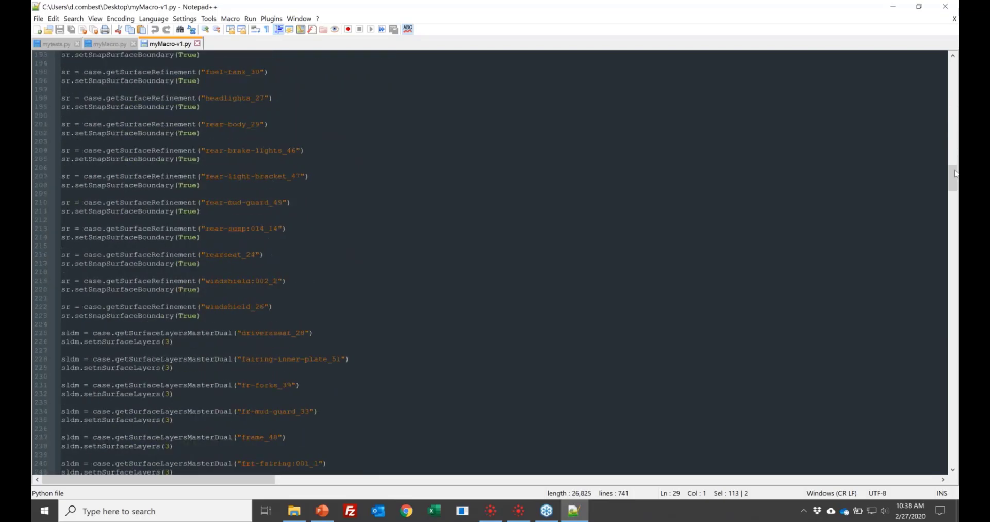
# - Examine the end of the macro, covering the porous source, field processing, volume and surface reports and field initialisation
pyautogui.moveTo(951, 178); pyautogui.dragTo(952, 452)
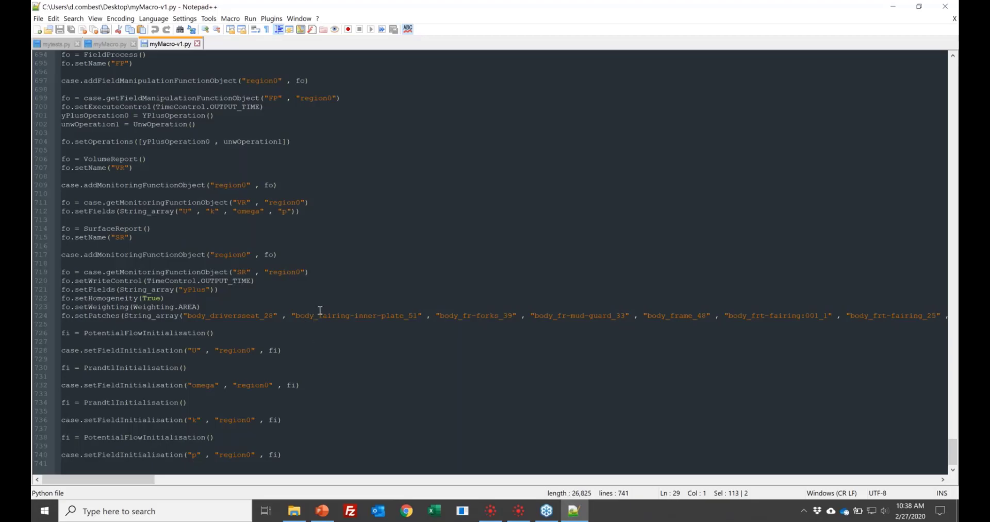
pyautogui.scroll(7, 320, 310)
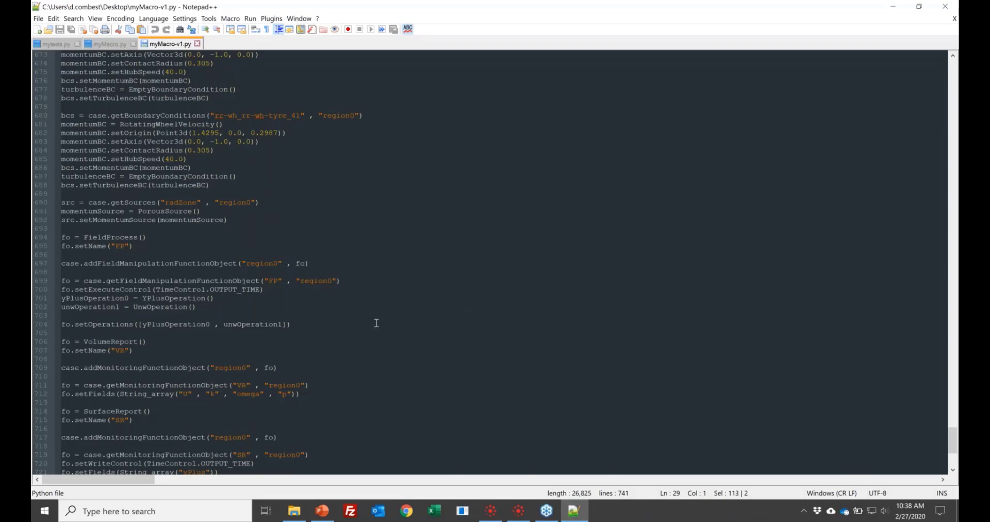
pyautogui.scroll(-7, 376, 323)
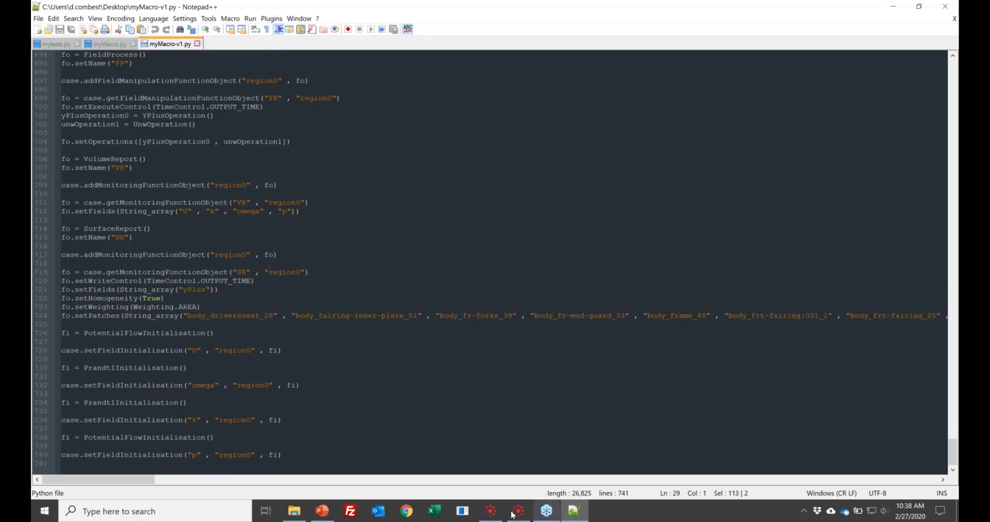
pyautogui.click(369, 464)
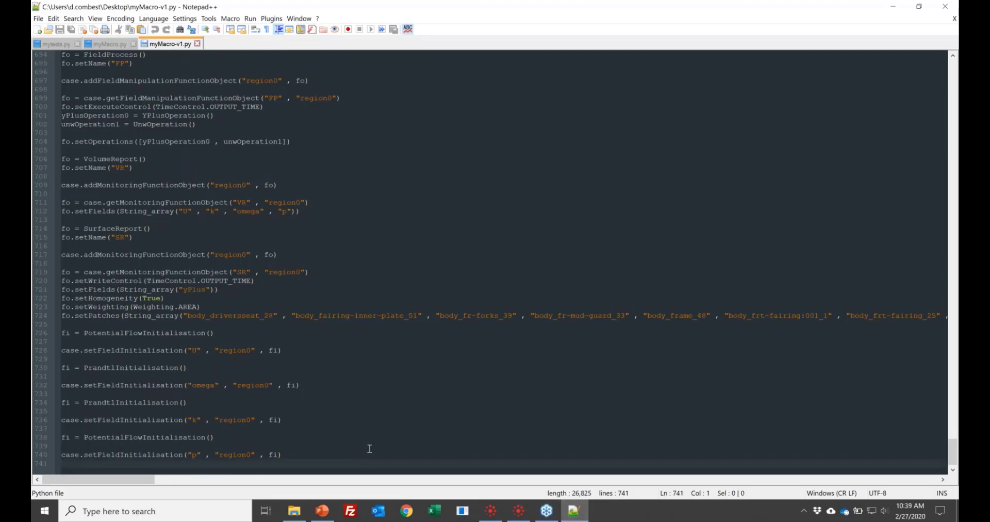
# - Switch to the HELYX window with the motorbike-v3 results and view the motorbike and streamlines from an oblique angle
pyautogui.moveTo(520, 521)
pyautogui.click(893, 7)
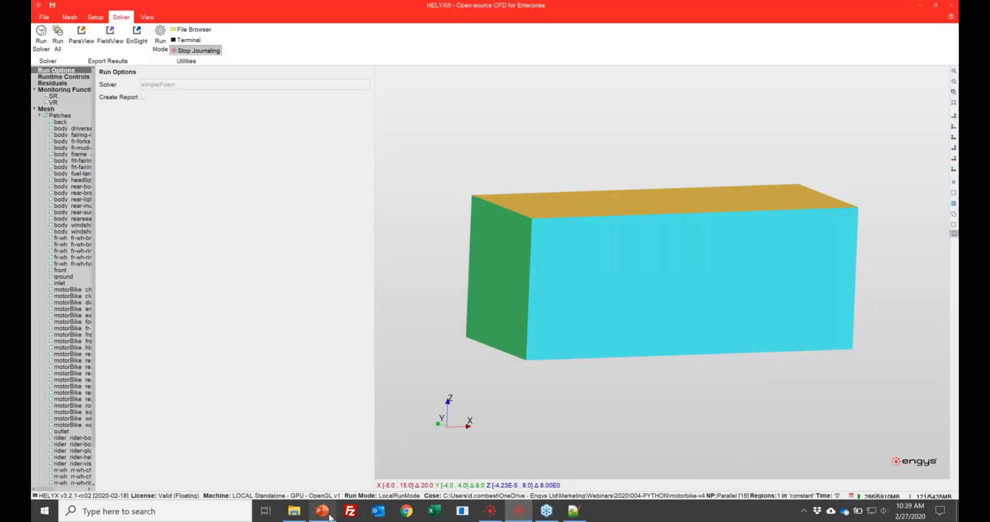
pyautogui.click(490, 510)
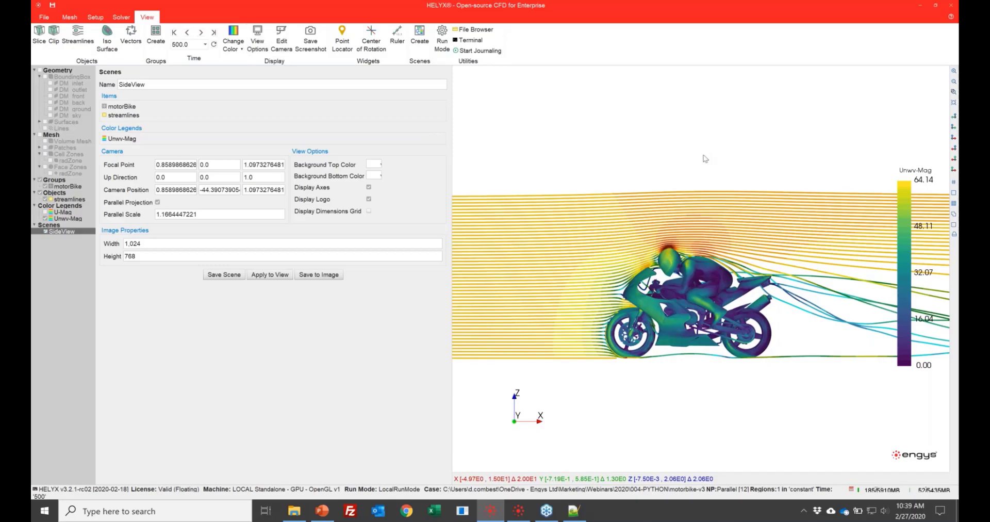
pyautogui.moveTo(711, 158); pyautogui.dragTo(626, 366)
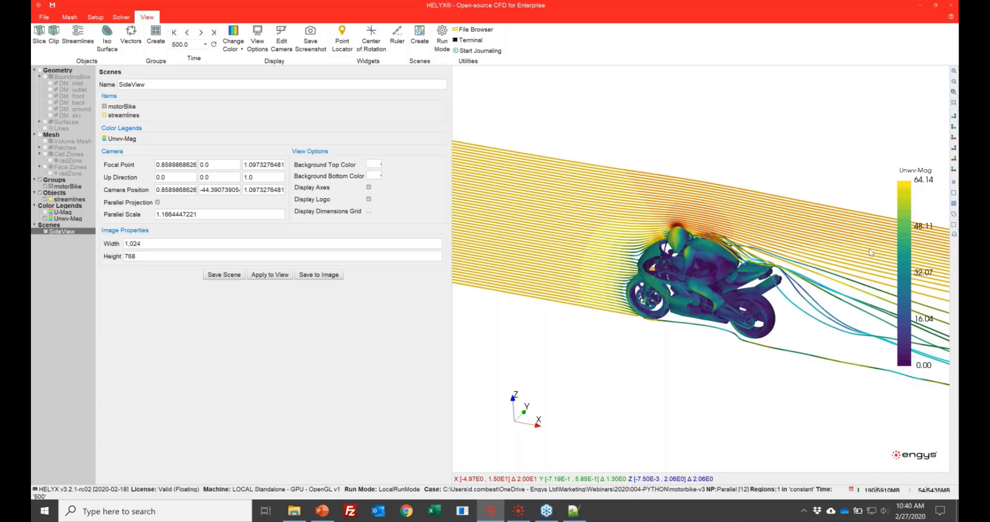
# - Set the Unwv-Mag color legend's position to Bottom and check the available color scales
pyautogui.click(70, 218)
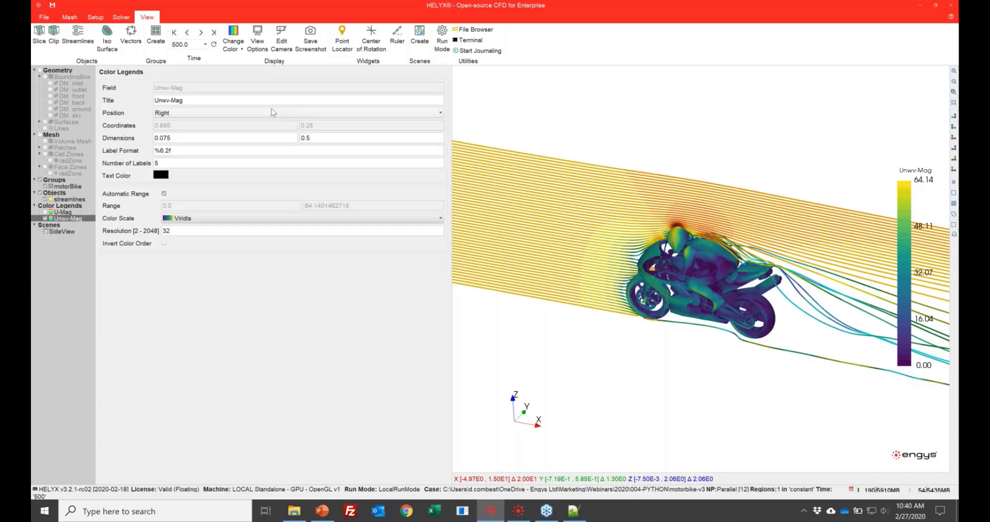
pyautogui.click(258, 113)
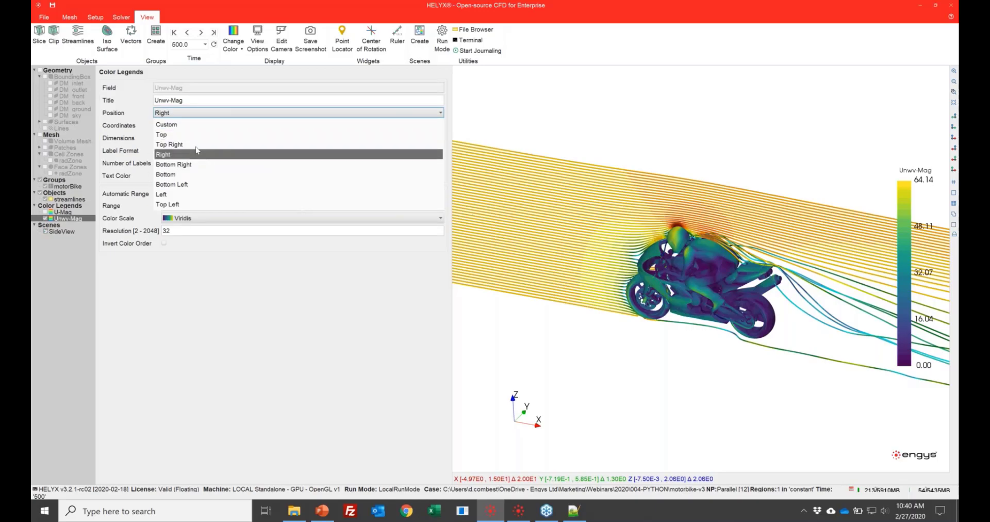
pyautogui.click(205, 175)
pyautogui.doubleClick(188, 231)
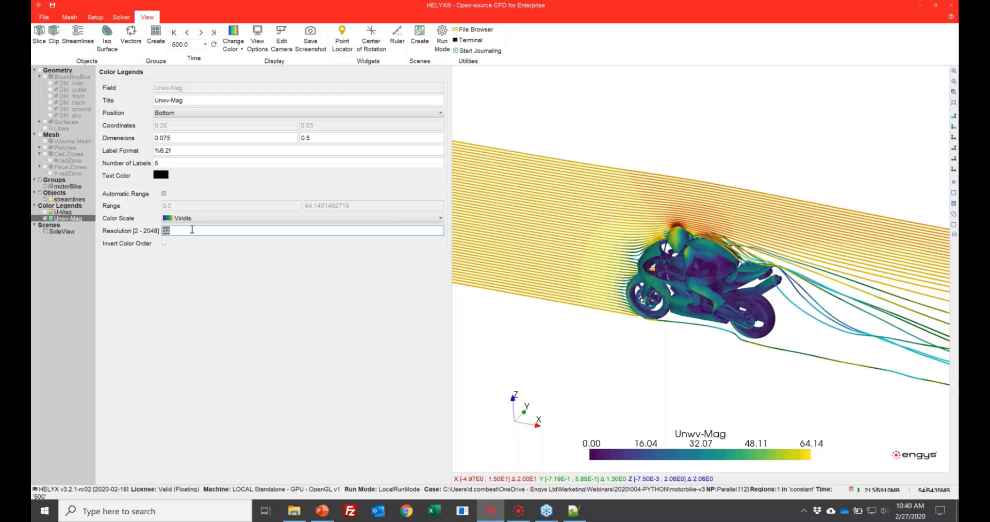
pyautogui.click(198, 219)
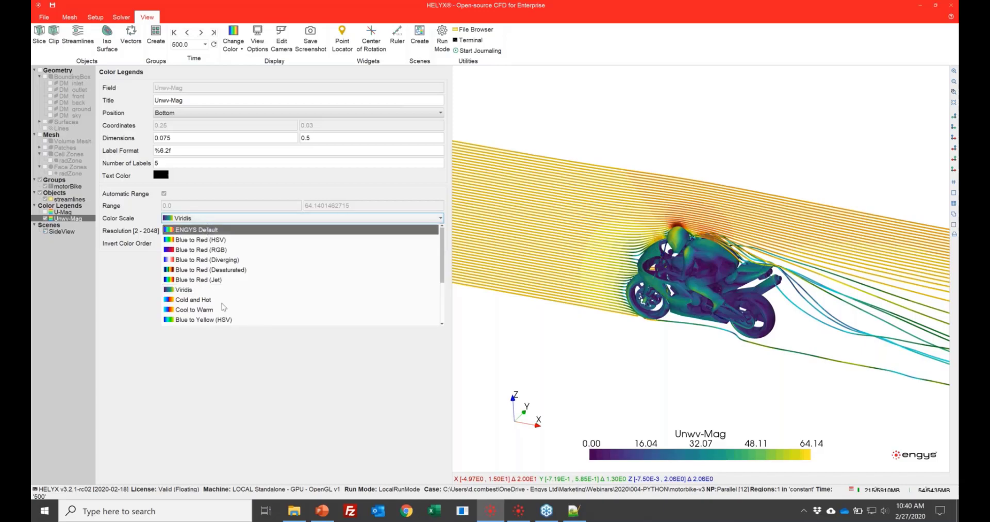
pyautogui.click(290, 398)
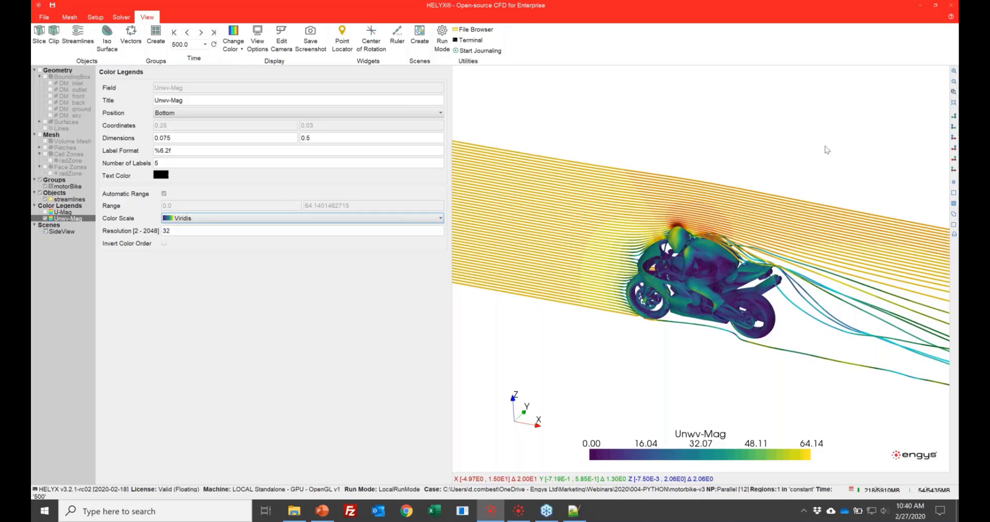
# - Apply the saved SideView scene to the 3D view and switch to the PowerPoint webinar presentation
pyautogui.moveTo(817, 147); pyautogui.dragTo(785, 158)
pyautogui.moveTo(785, 157); pyautogui.dragTo(709, 212, button='middle')
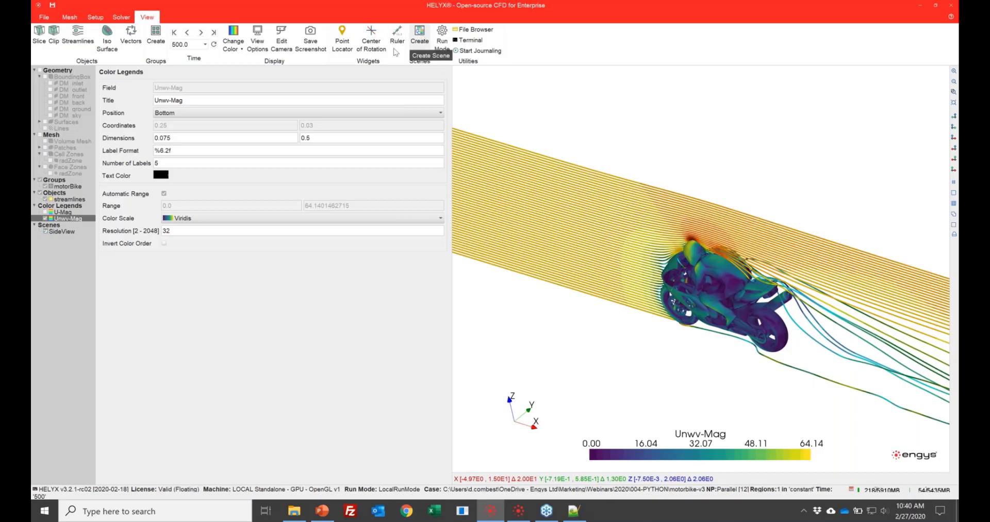
pyautogui.click(63, 232)
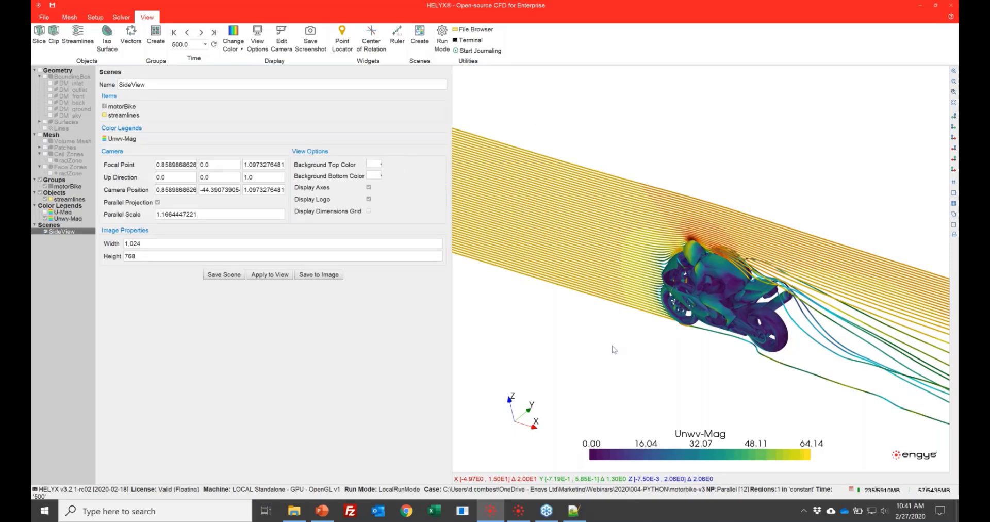
pyautogui.click(369, 187)
pyautogui.click(369, 187)
pyautogui.moveTo(734, 227); pyautogui.dragTo(719, 258)
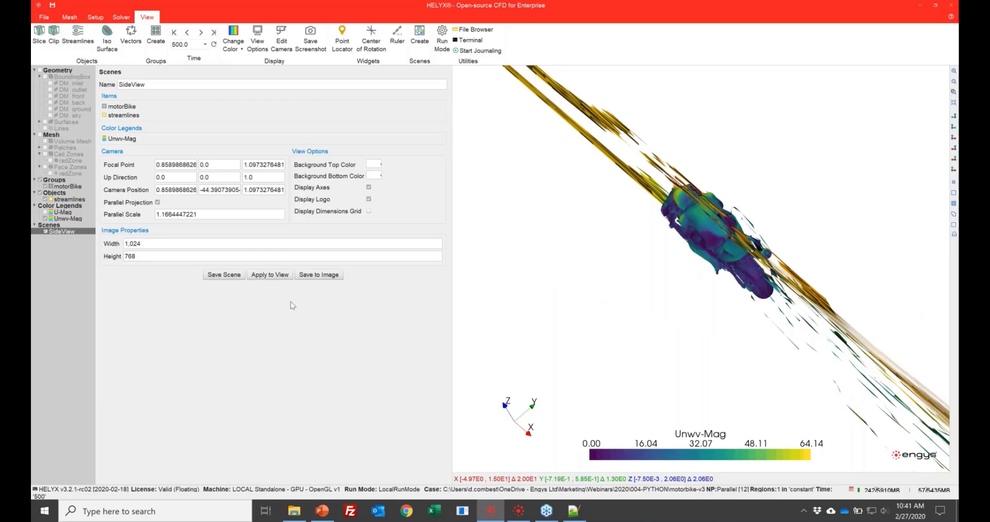
pyautogui.click(269, 275)
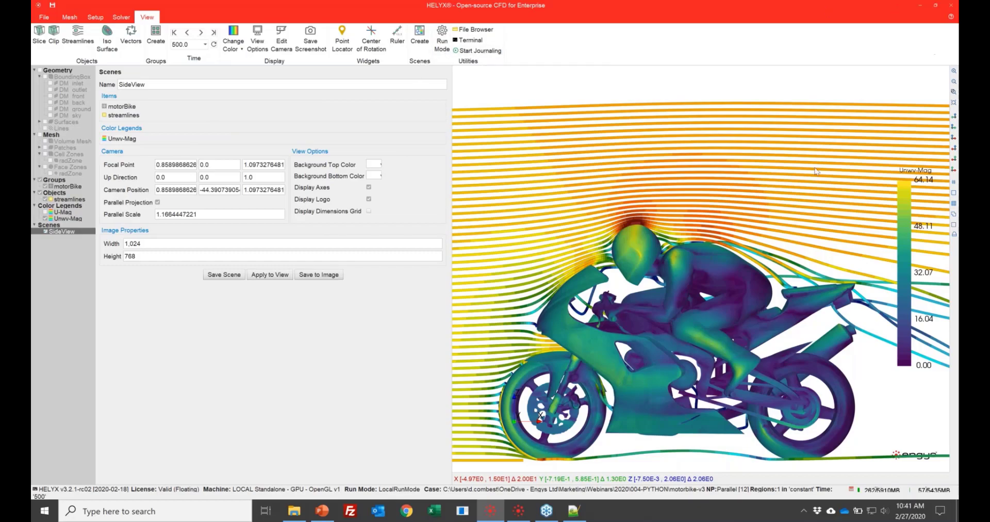
pyautogui.click(324, 511)
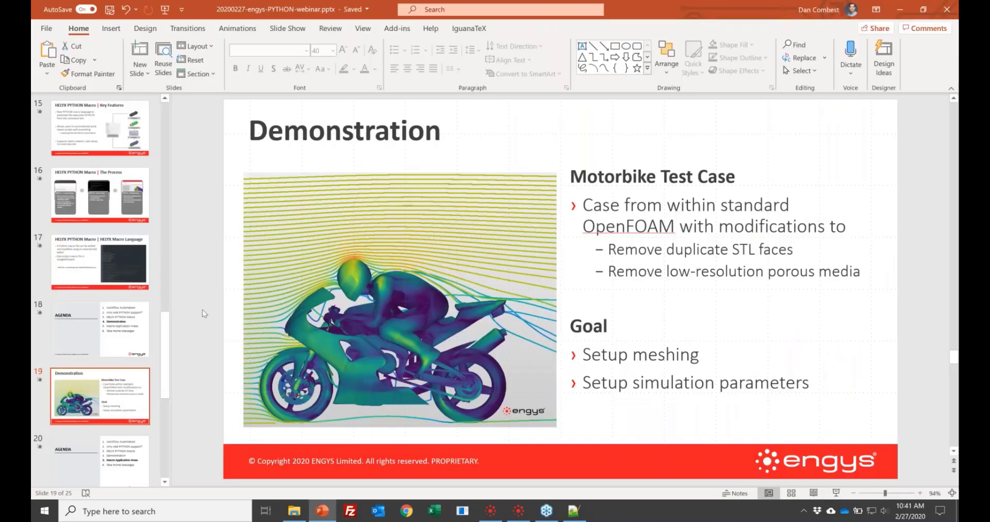